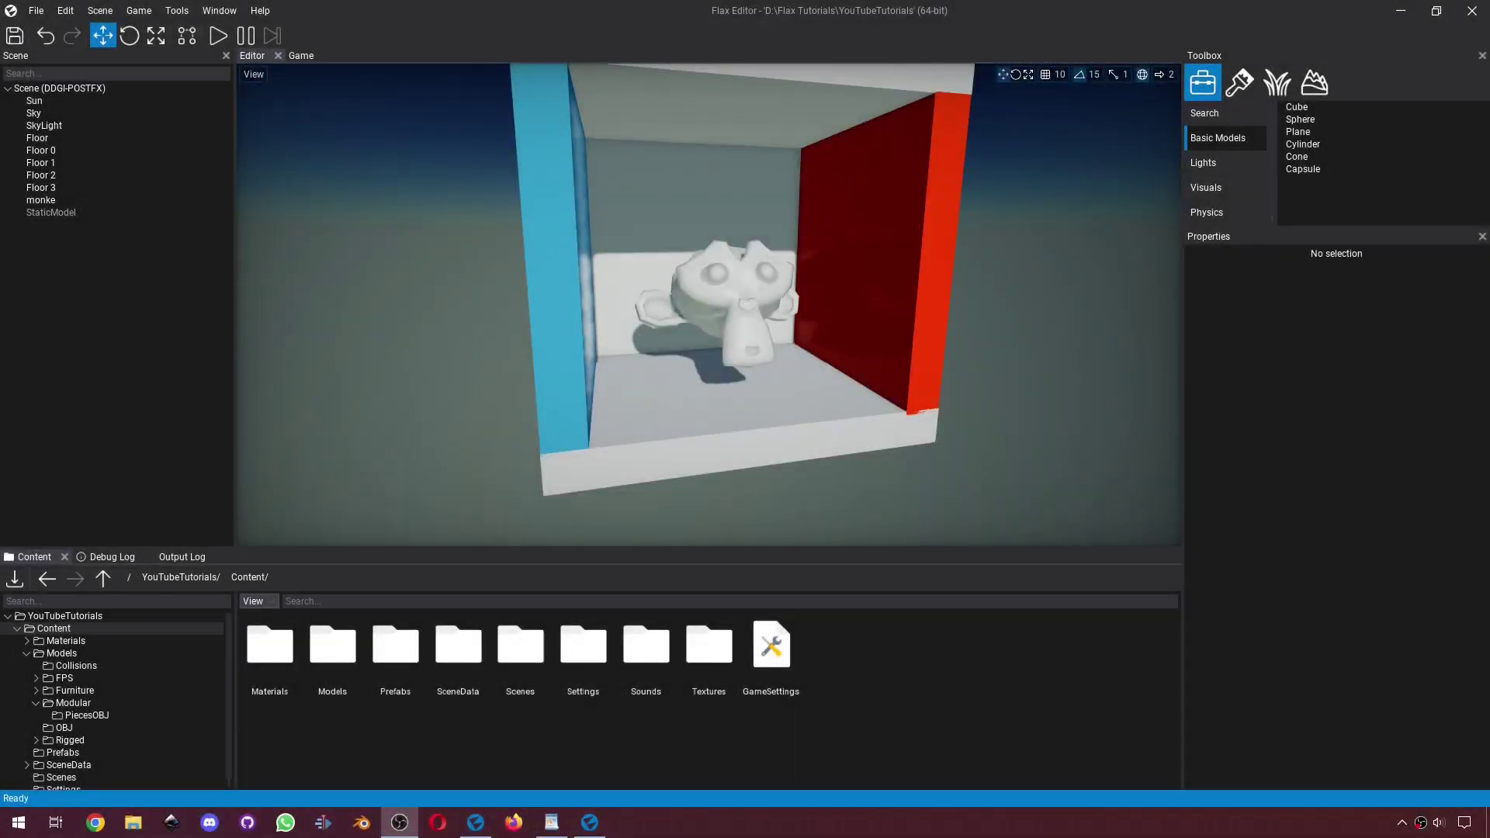
Add a Post Fx Volume to the scene and turn off its Is Bounded option
left_click(1139, 424)
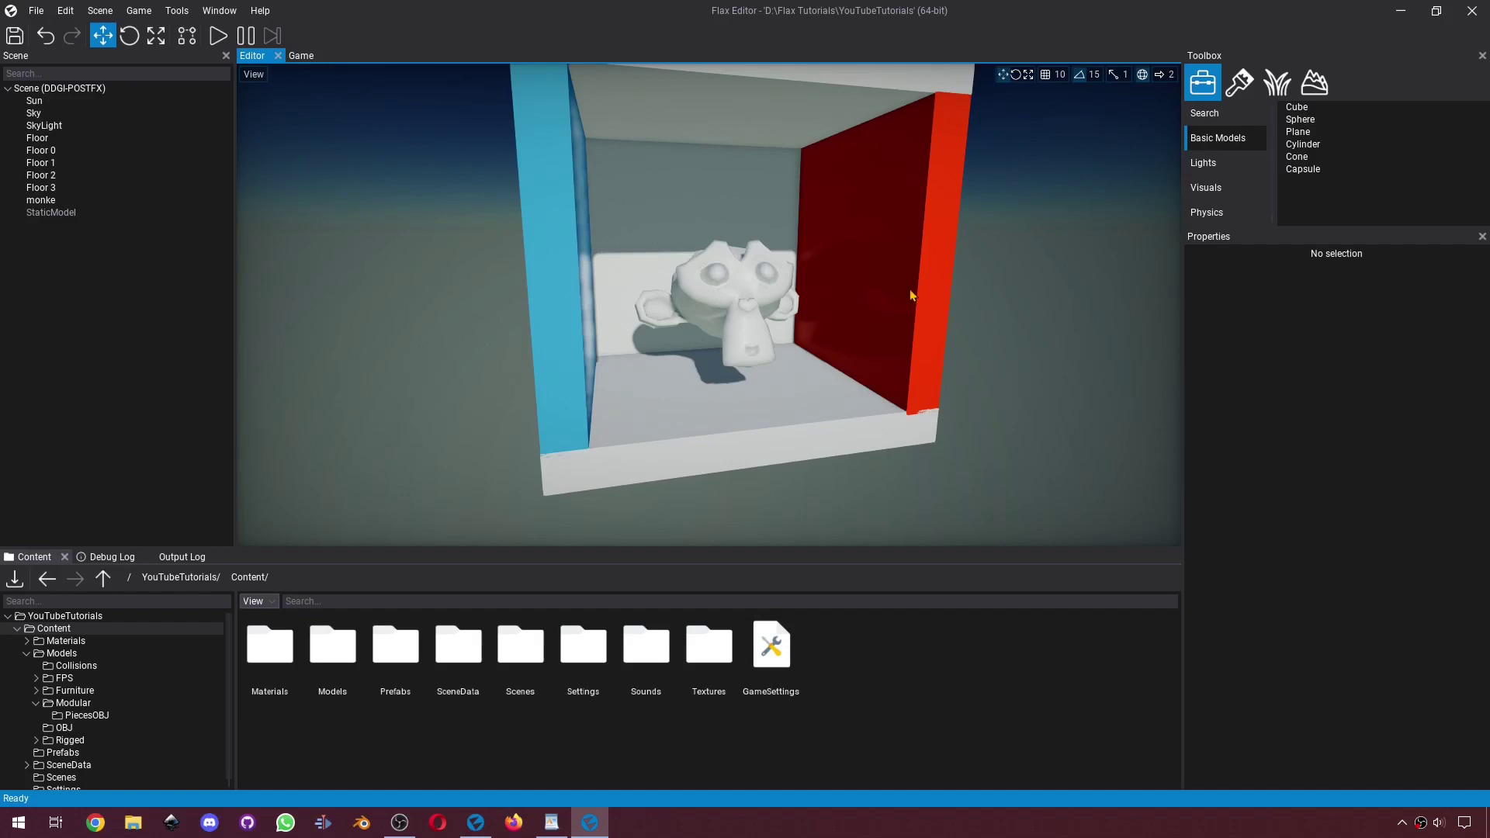
right_click(75, 253)
mouse_move(117, 447)
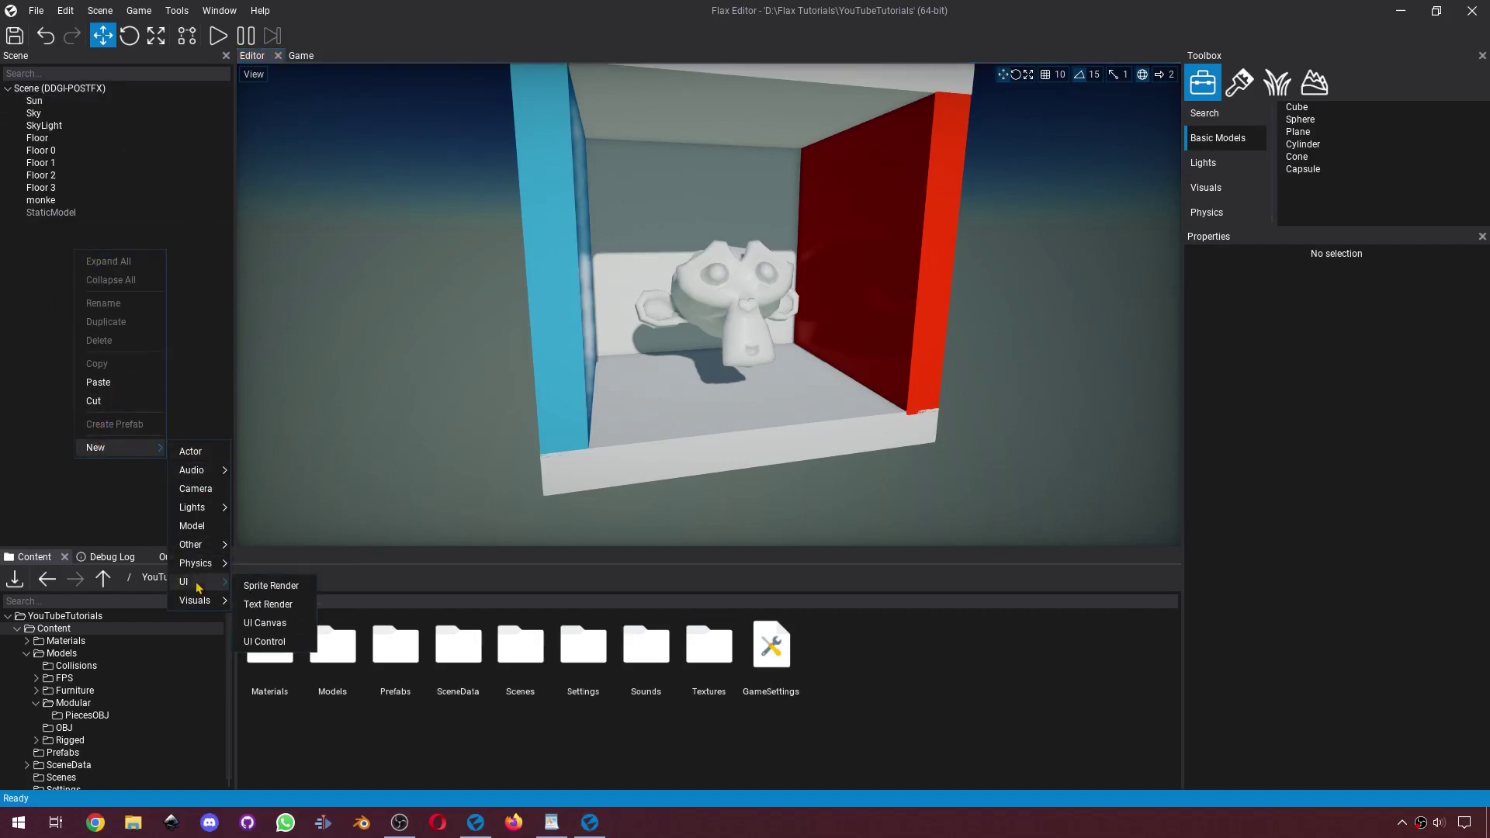
mouse_move(198, 600)
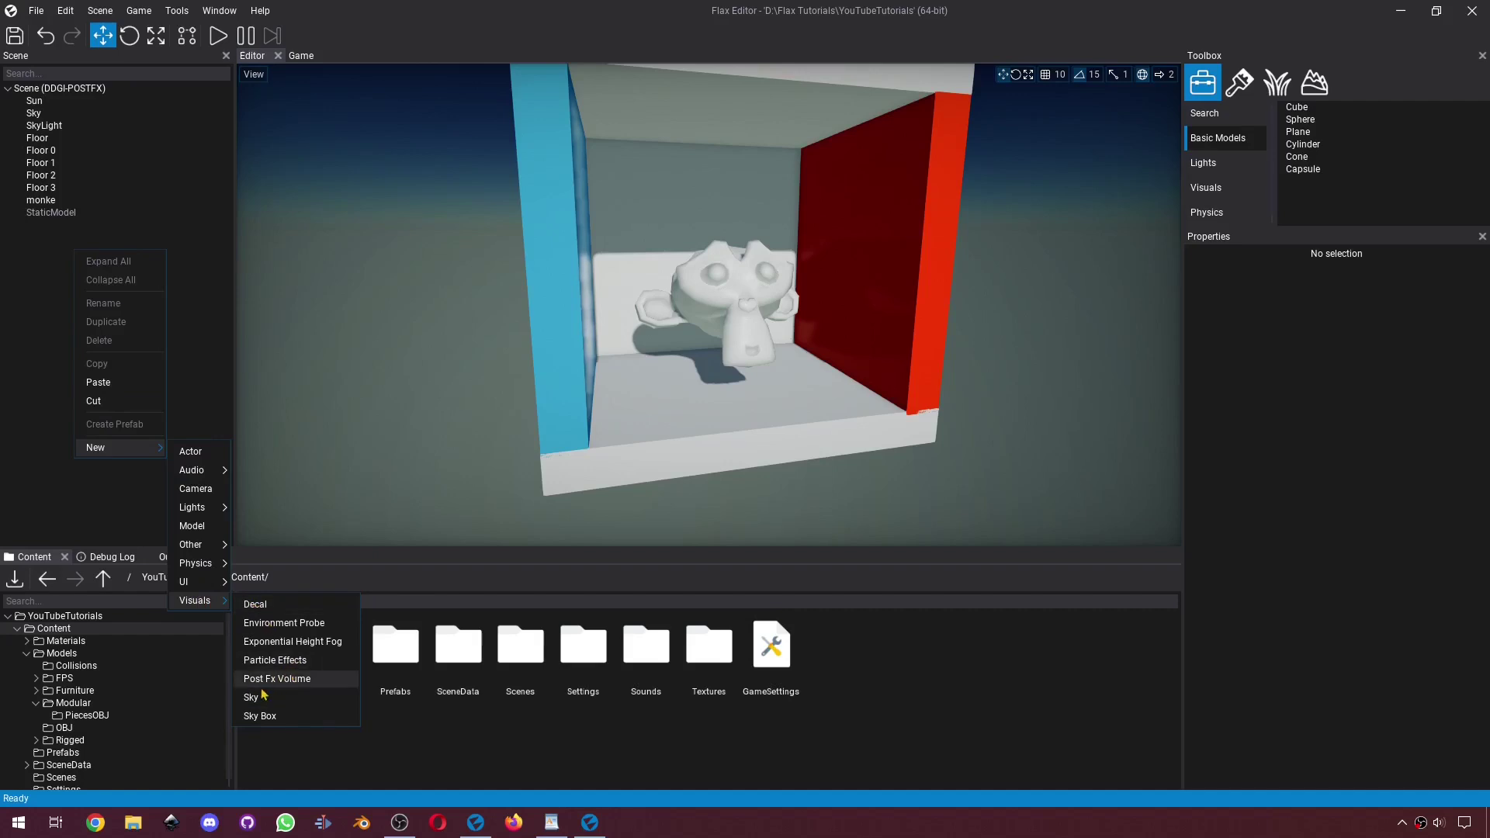
left_click(301, 686)
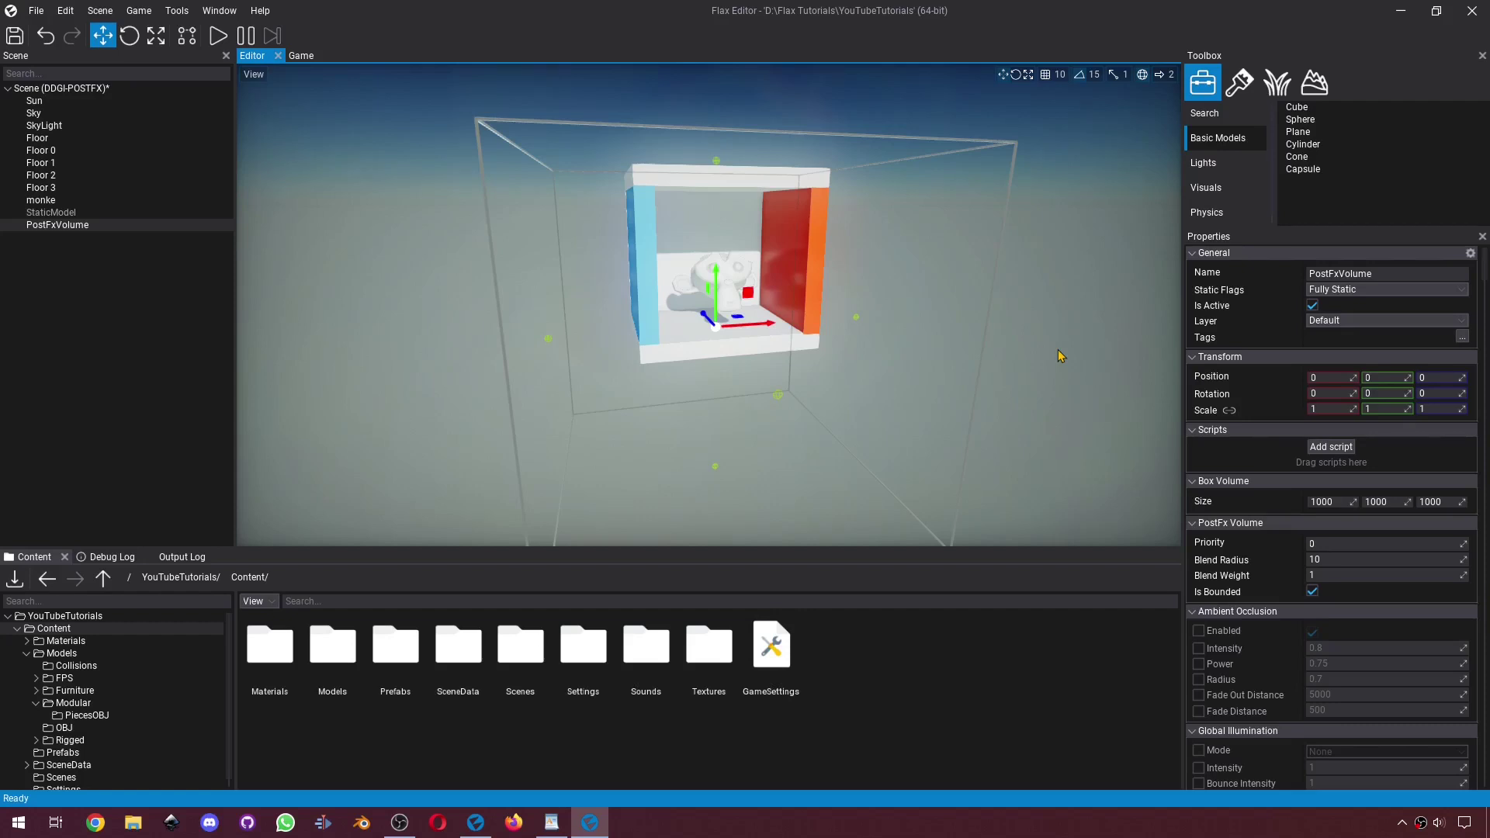
scroll(1257, 403, "down", 3)
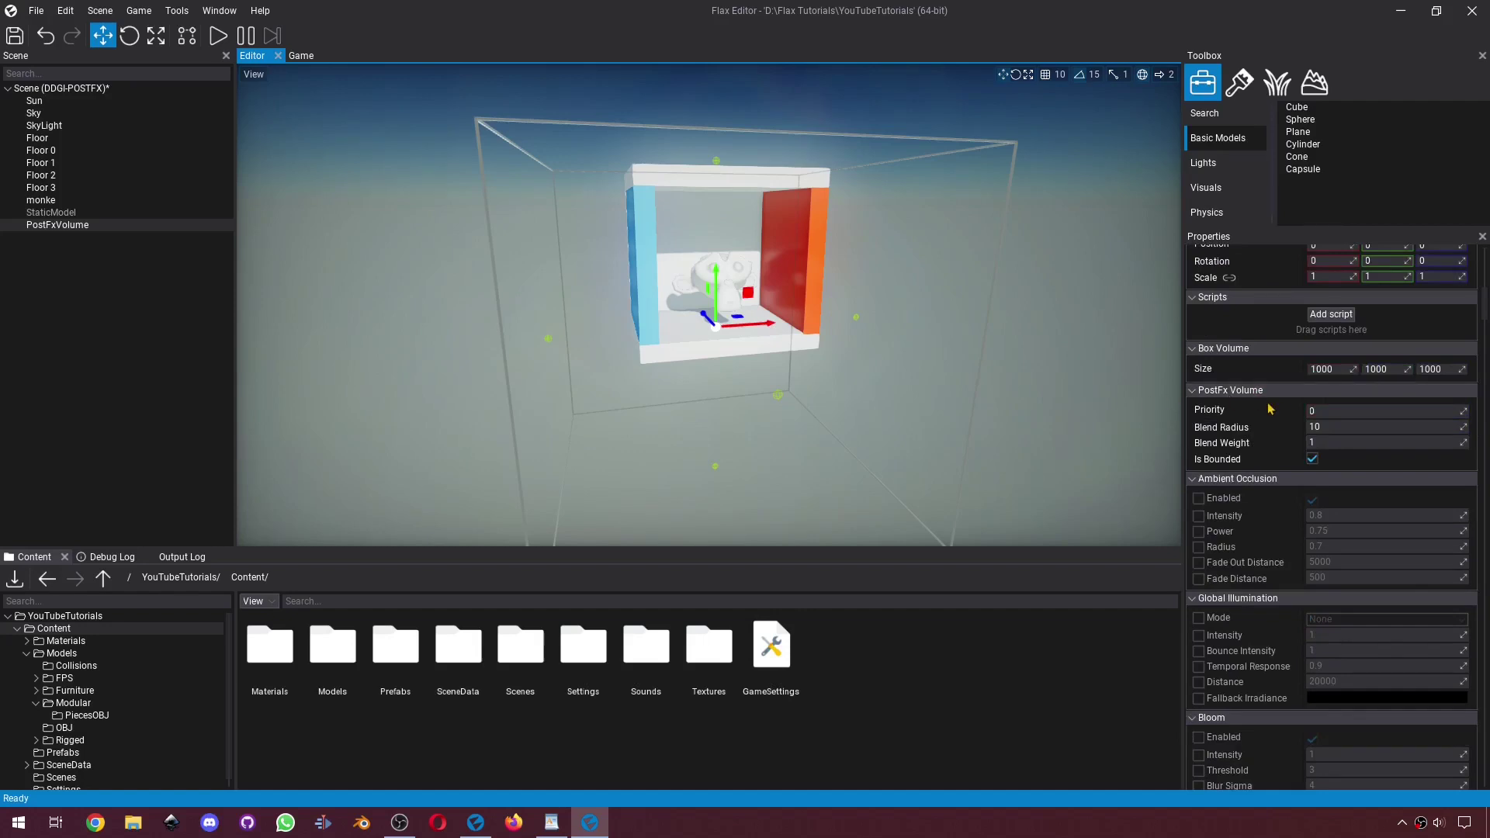
left_click(1313, 459)
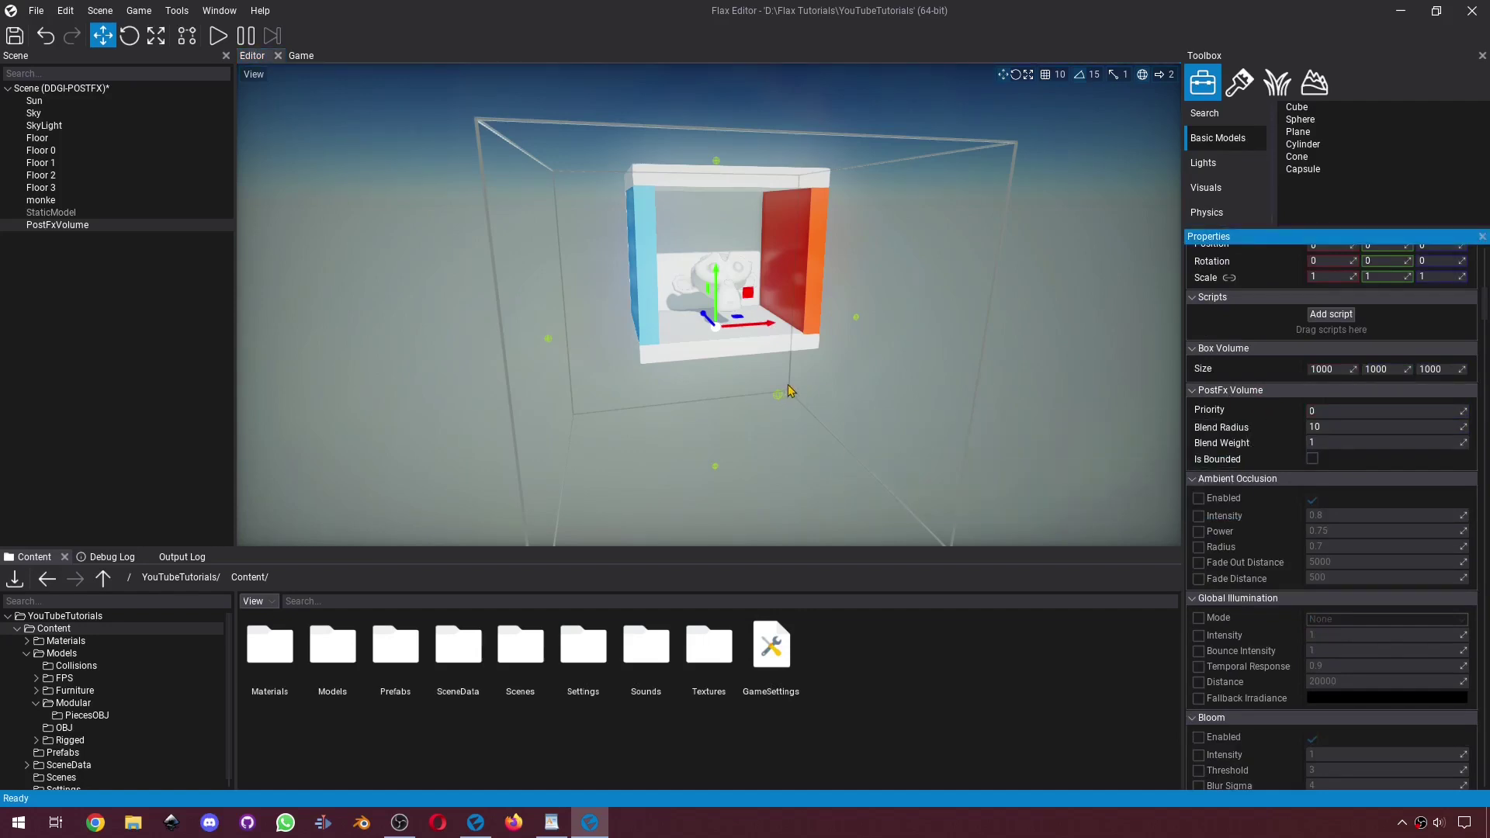
Override the volume's ambient occlusion Enabled setting, turning the effect off and on again to compare the monkey model's shading up close
scroll(1156, 454, "down", 3)
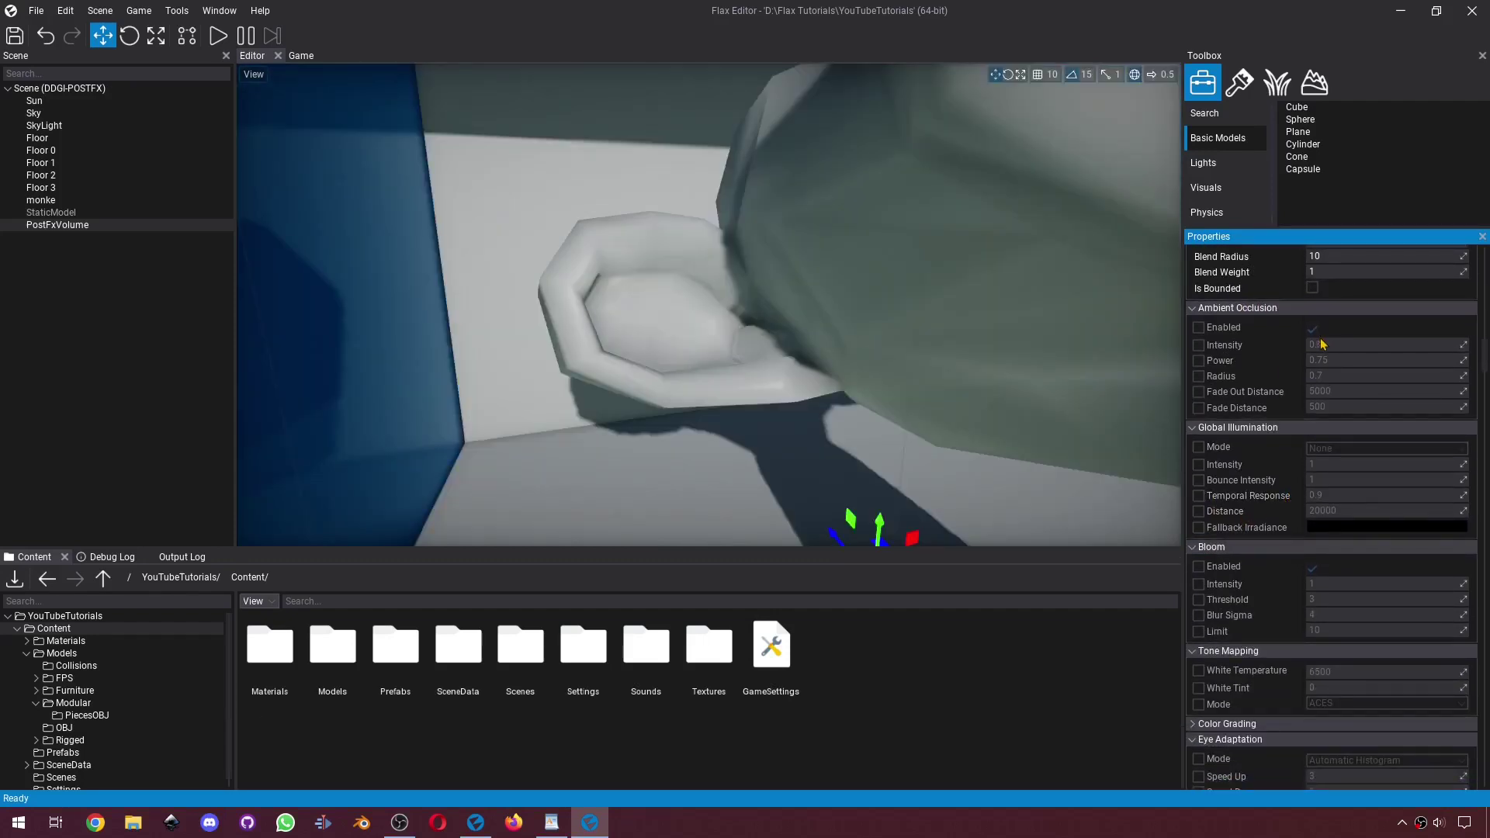
scroll(1324, 340, "down", 2)
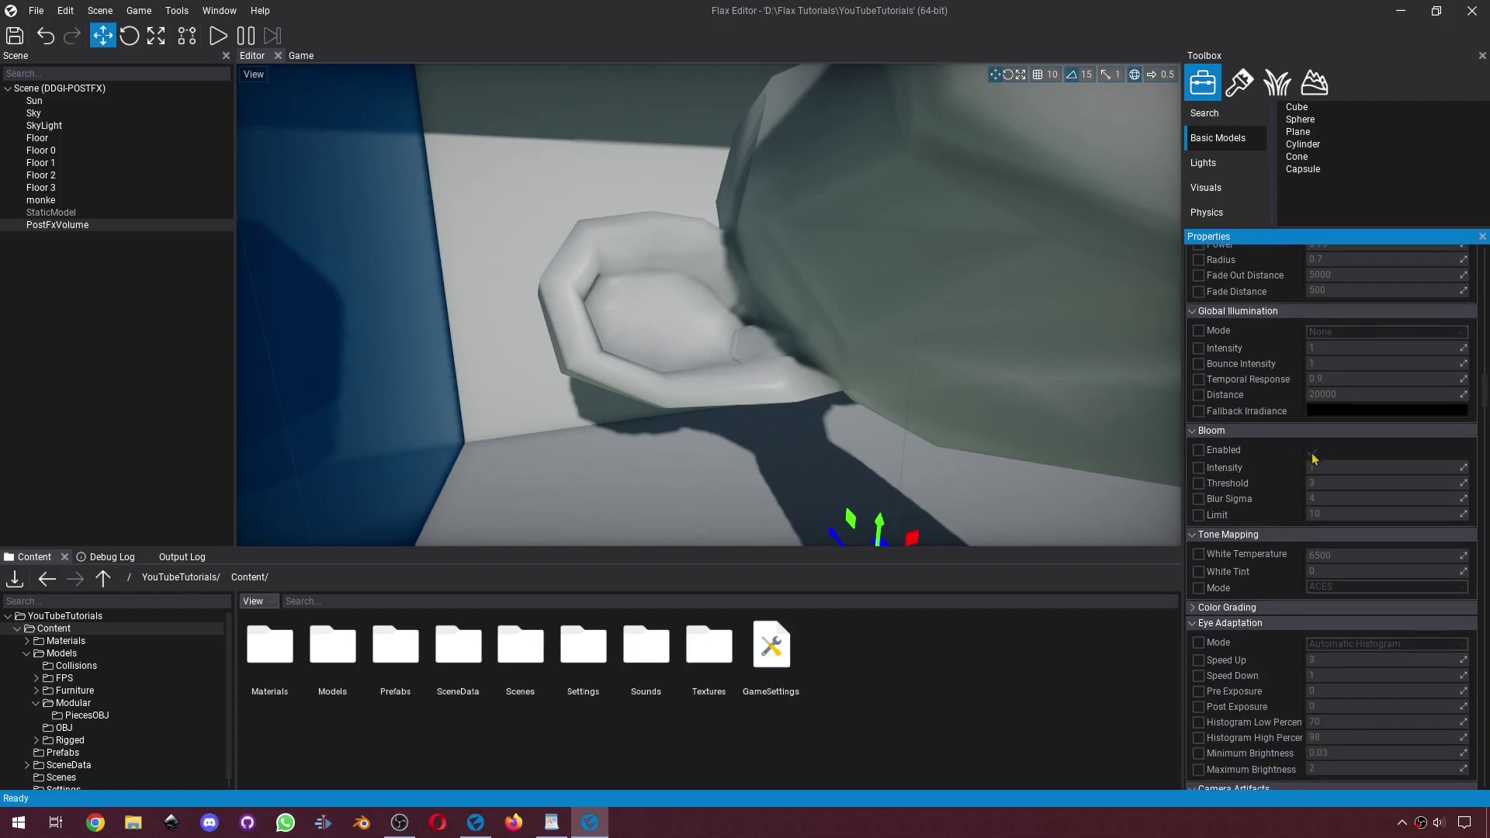
scroll(1319, 403, "up", 3)
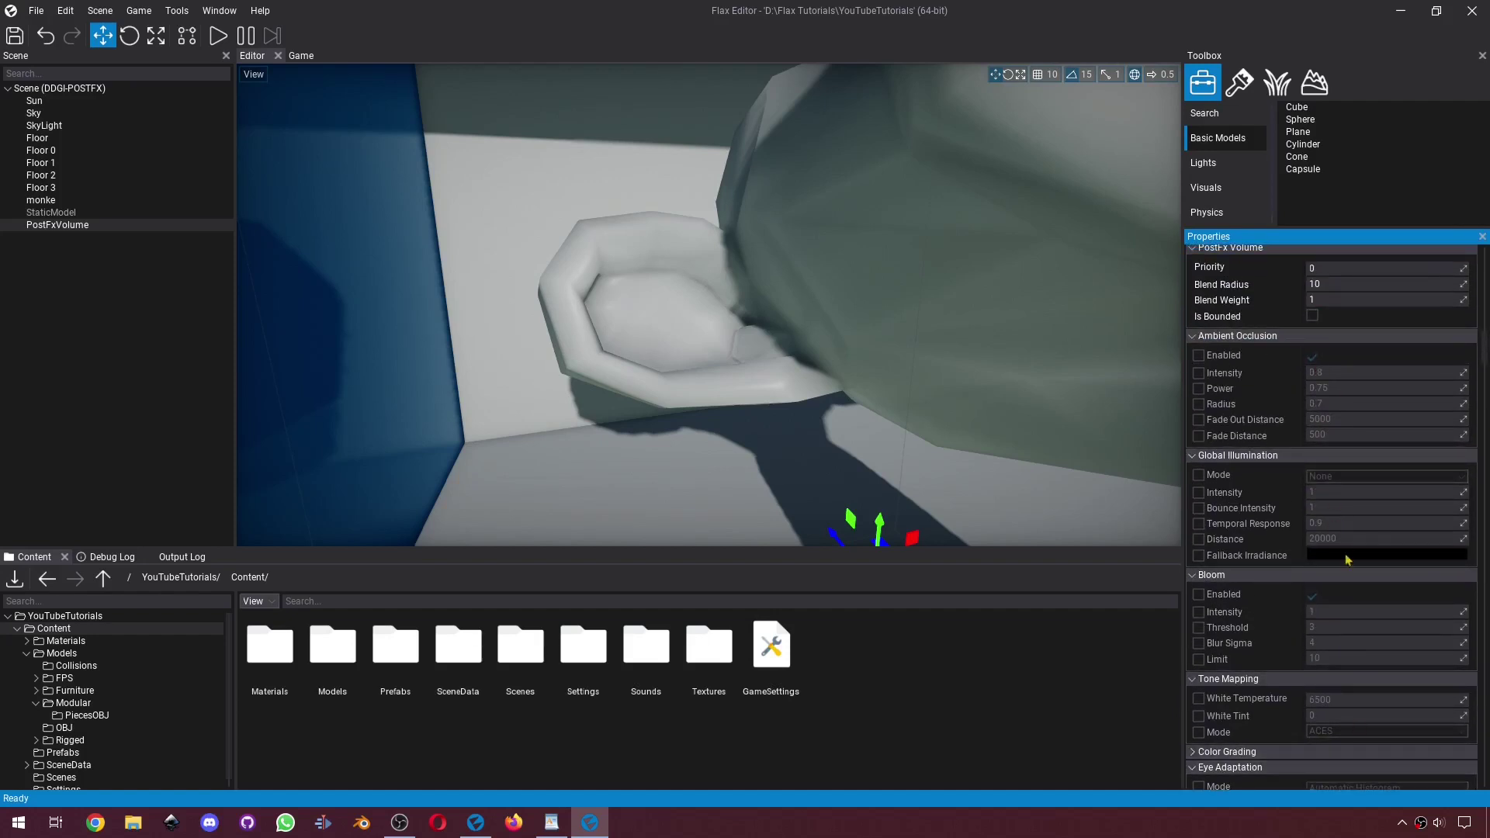
scroll(1347, 560, "up", 1)
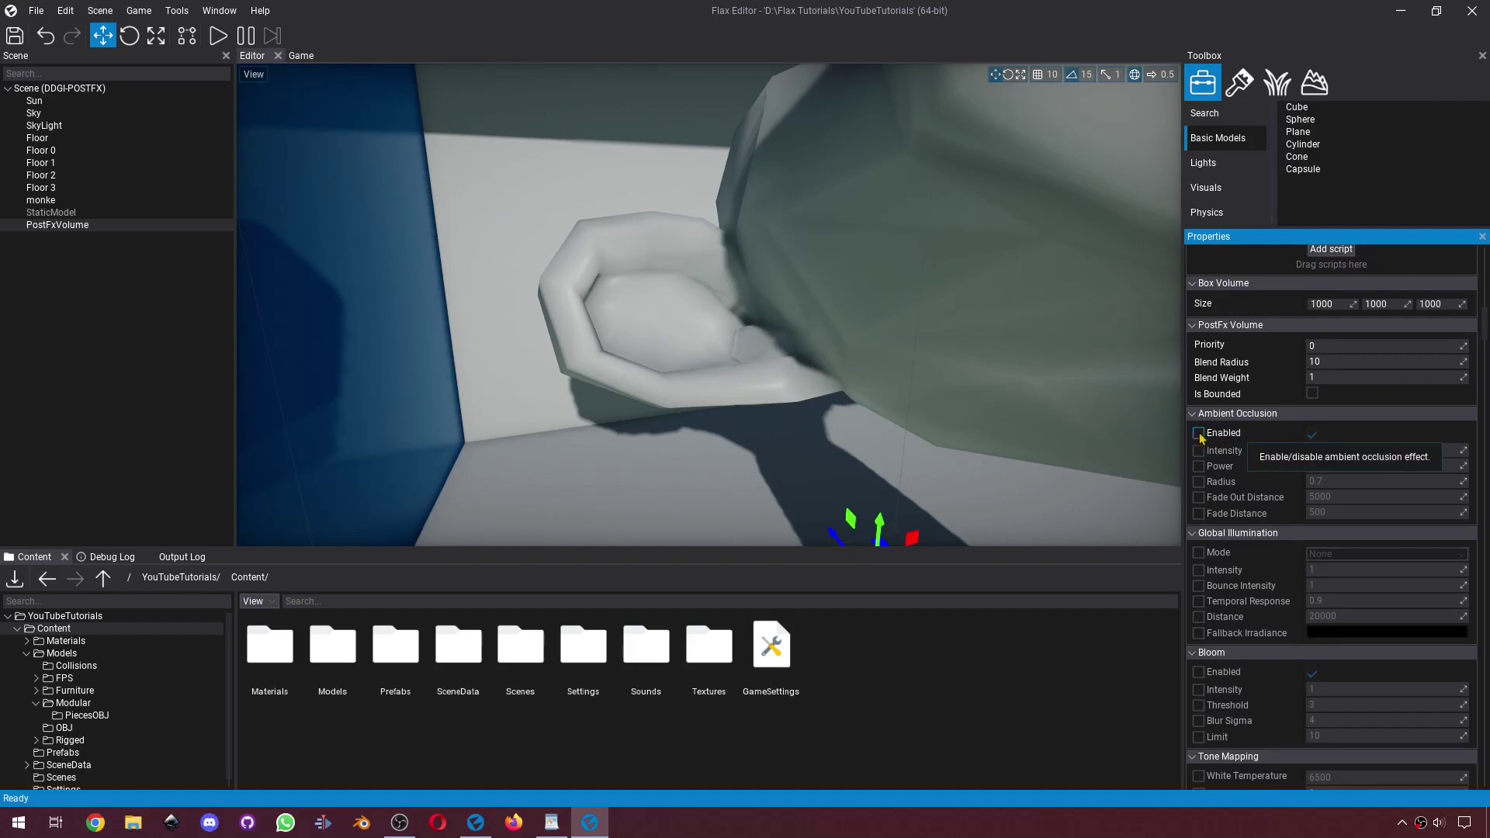
left_click(1312, 434)
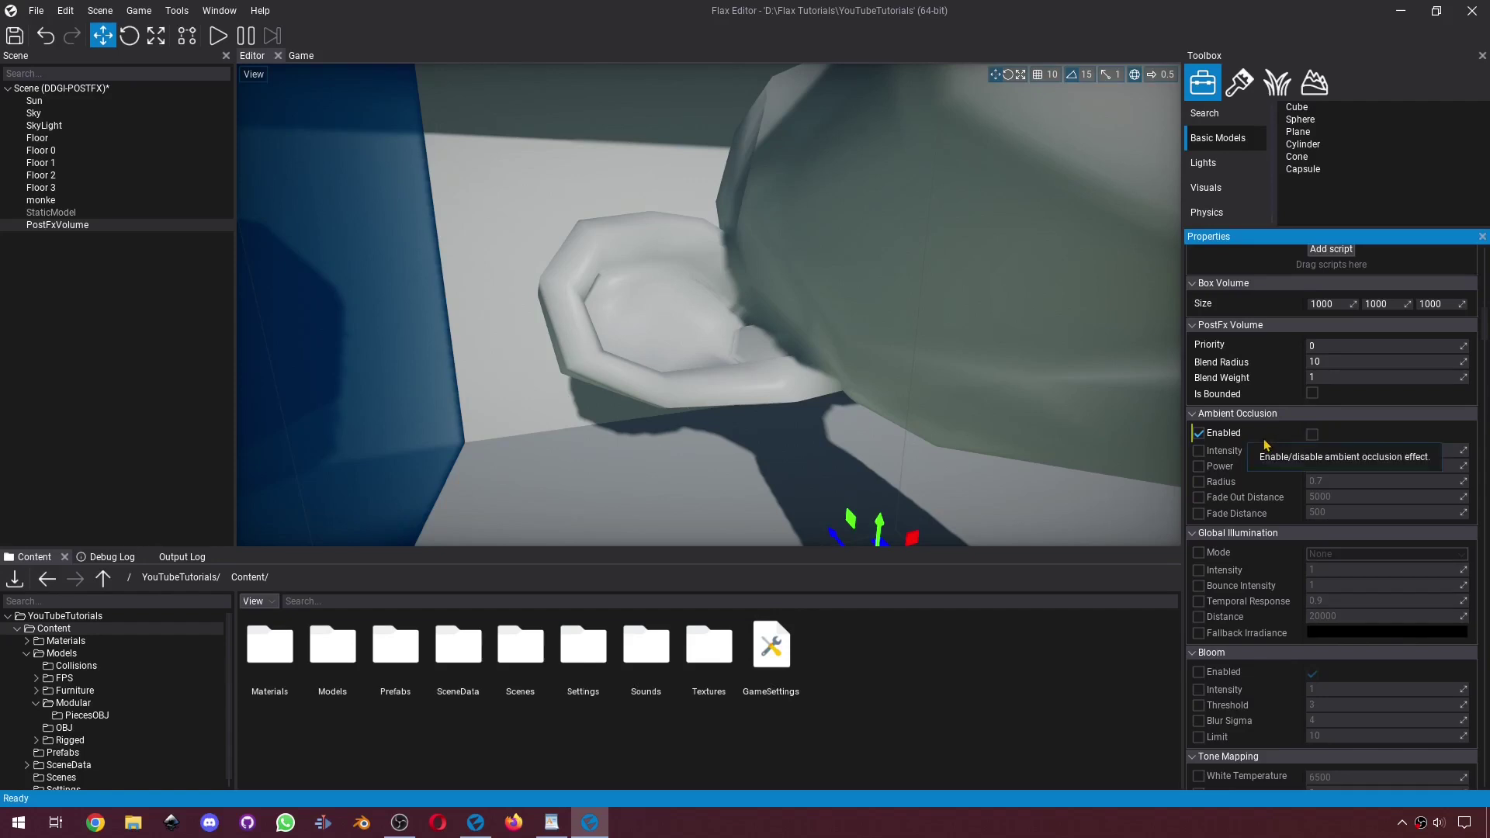
right_click_drag(746, 230, 745, 231)
key("w")
left_click(1312, 434)
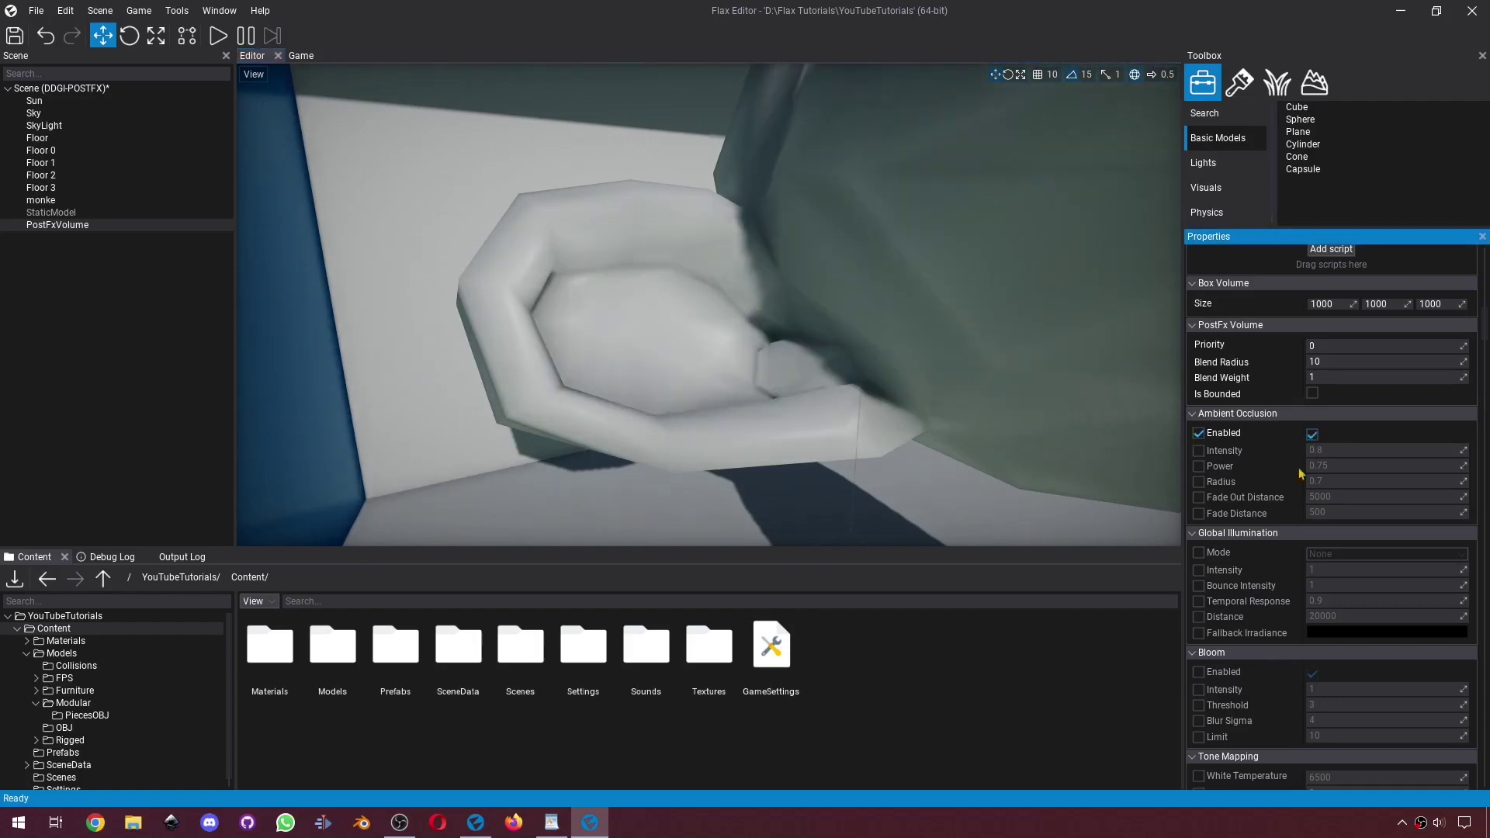
Override the ambient occlusion Intensity, try raising it to about 1.93, and reset it to default
left_click(1198, 451)
left_click(1432, 451)
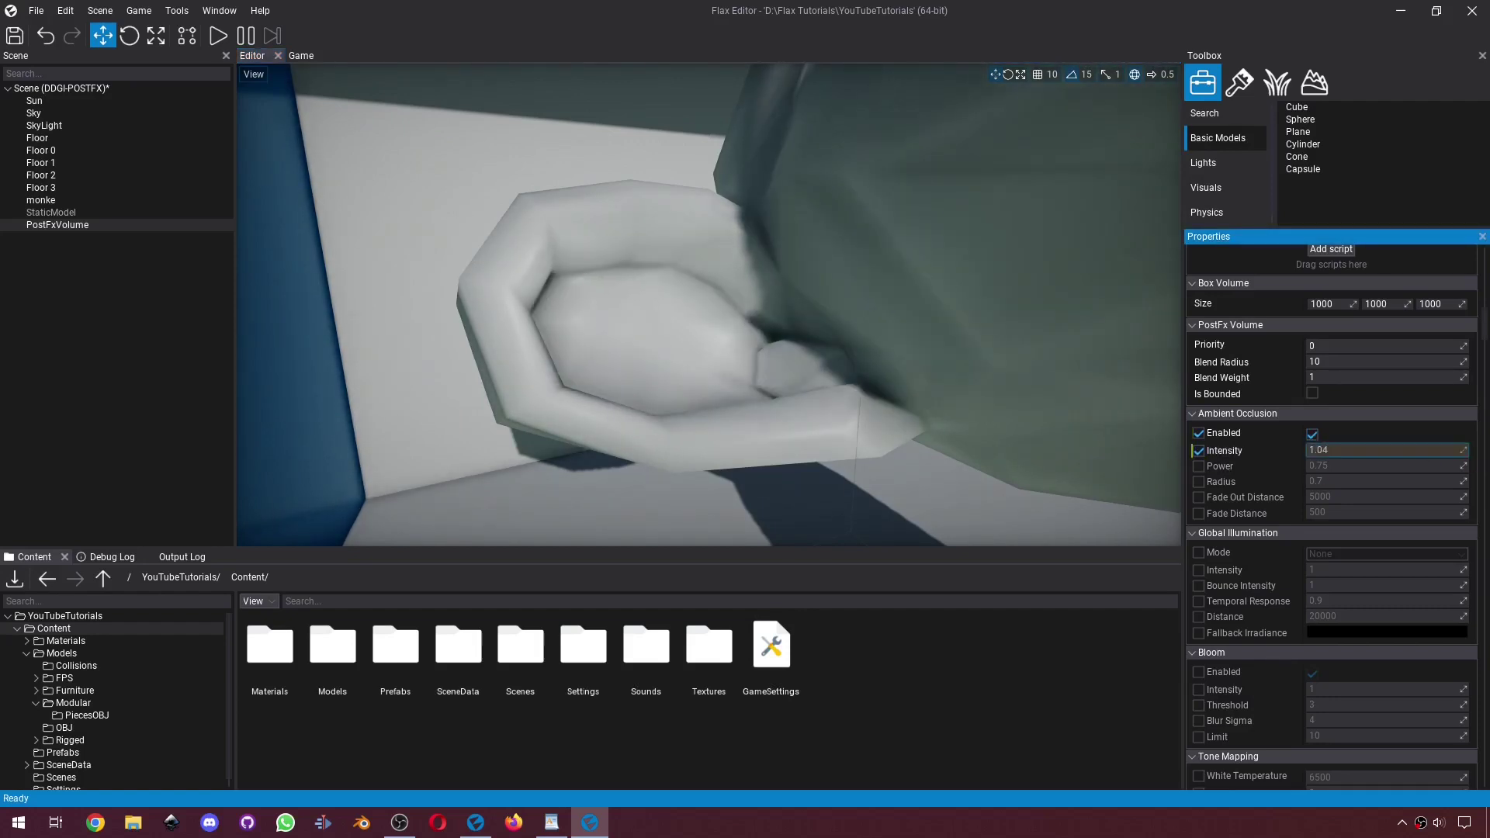
type("10")
left_click_drag(1432, 450, 1218, 450)
key("ctrl+z")
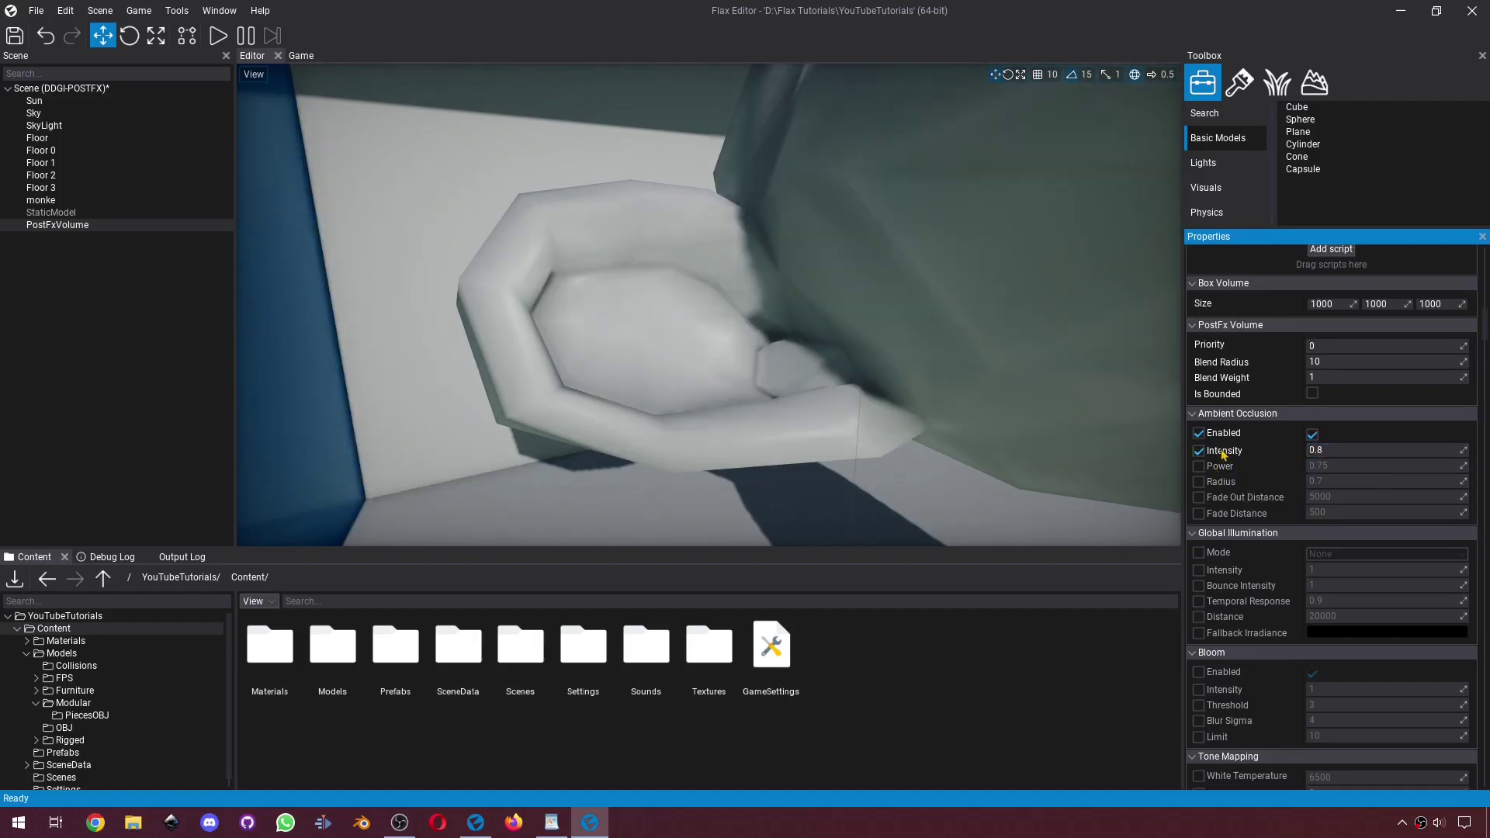
left_click_drag(1463, 450, 1467, 450)
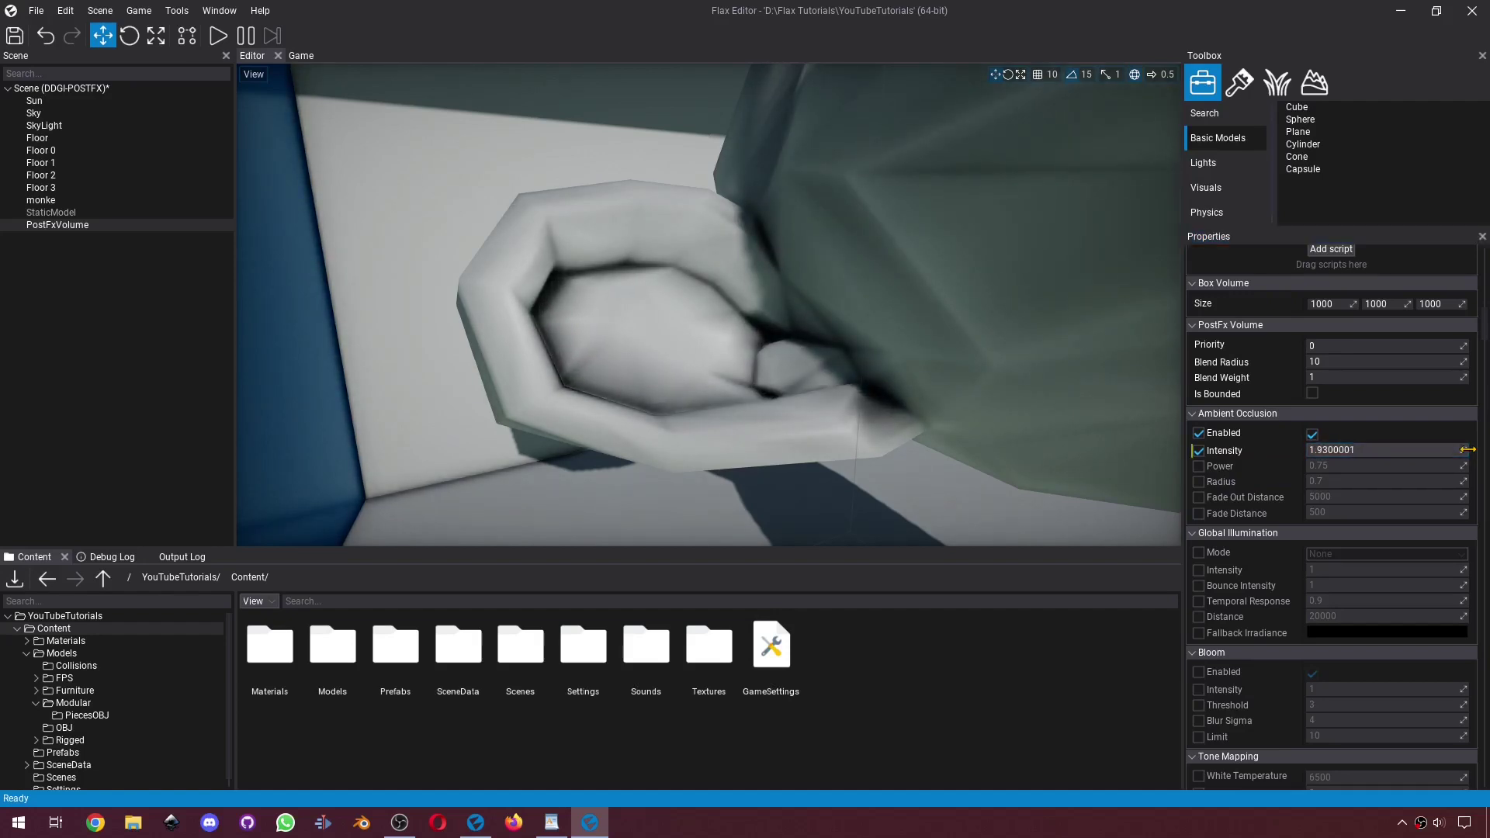
right_click(1225, 452)
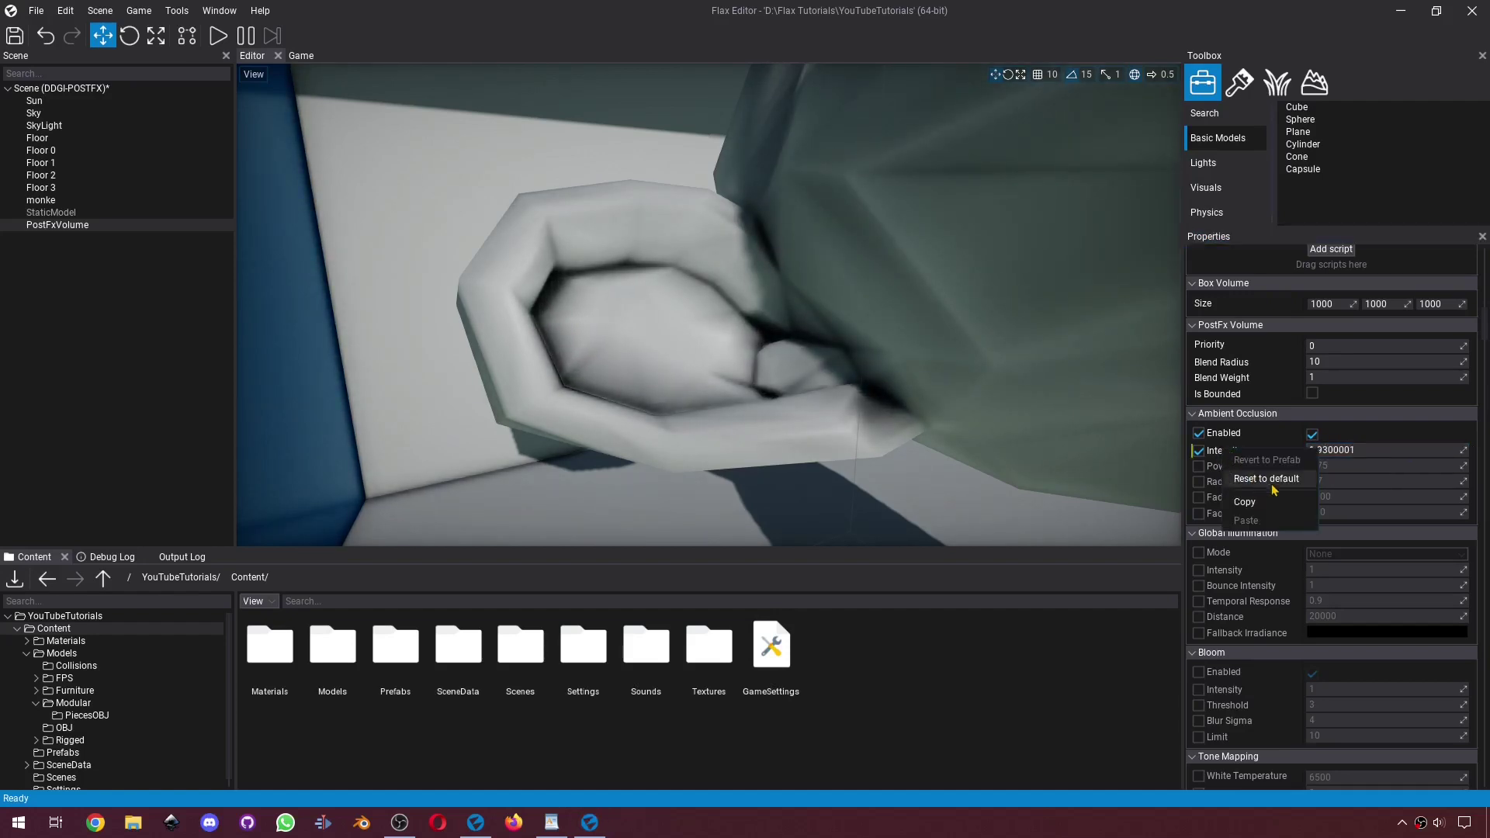
left_click(1273, 479)
Override the ambient occlusion Power and Radius, try a Power of 1.64 with a larger Radius, and reset both to default
left_click(1198, 466)
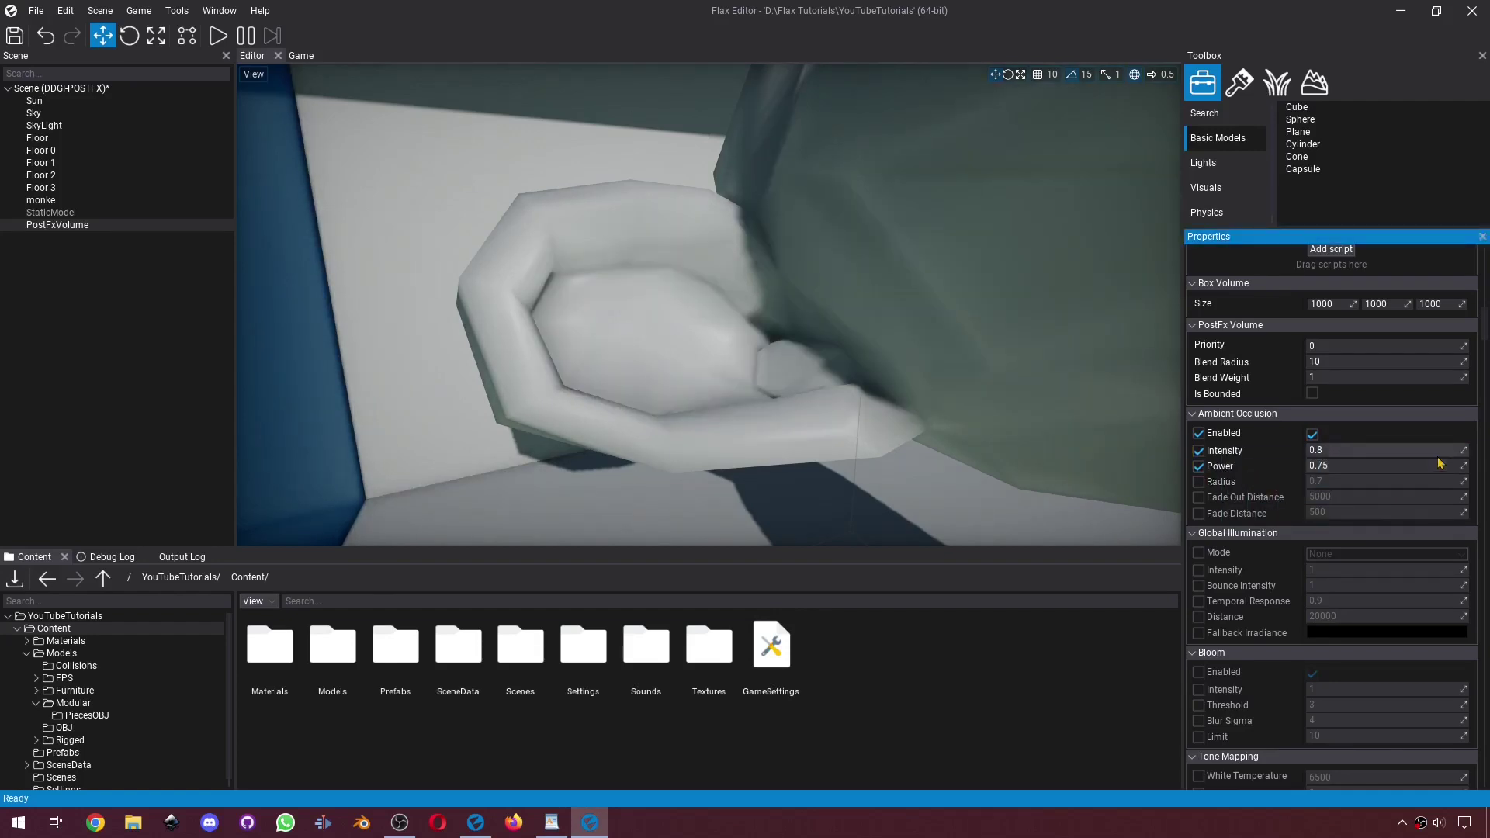
left_click_drag(1463, 466, 1462, 481)
left_click(1198, 482)
right_click(1217, 481)
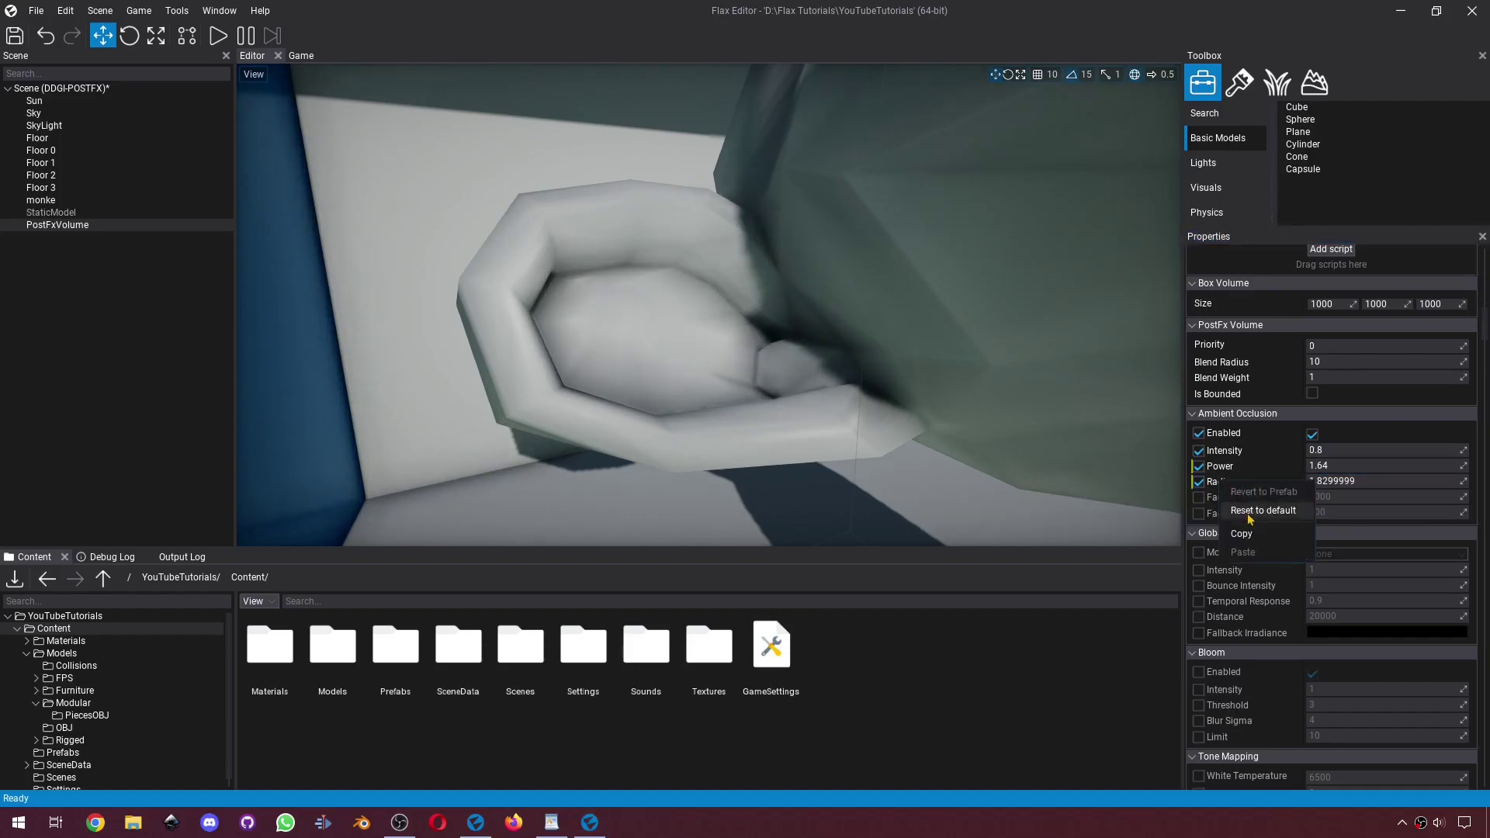
left_click(1247, 511)
right_click(1231, 469)
left_click(1249, 496)
Override the Bloom Enabled setting and compare the sun's glow with the effect off and on, leaving it on
scroll(1255, 463, "down", 3)
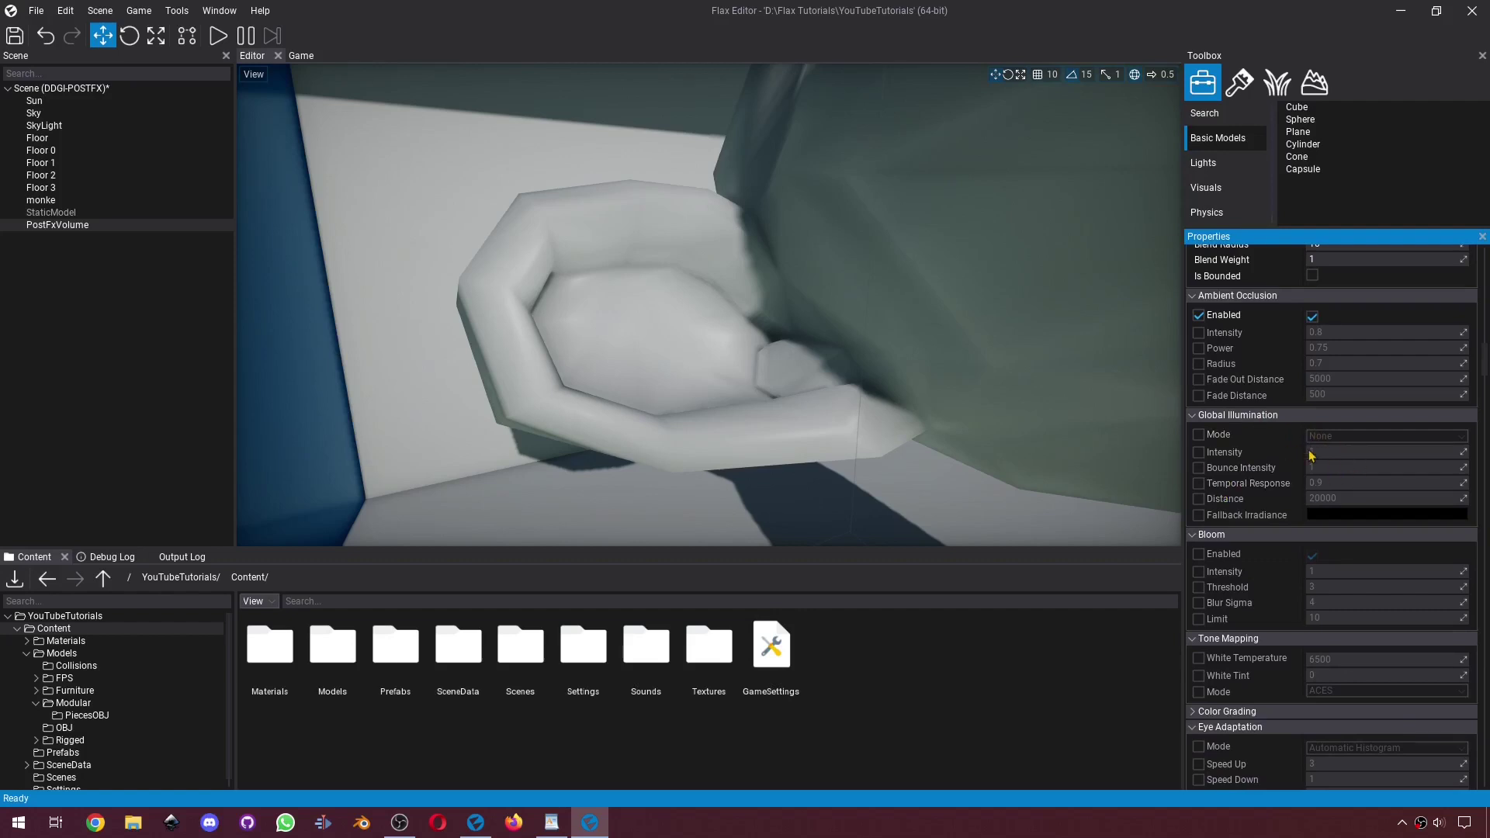
scroll(1309, 535, "down", 4)
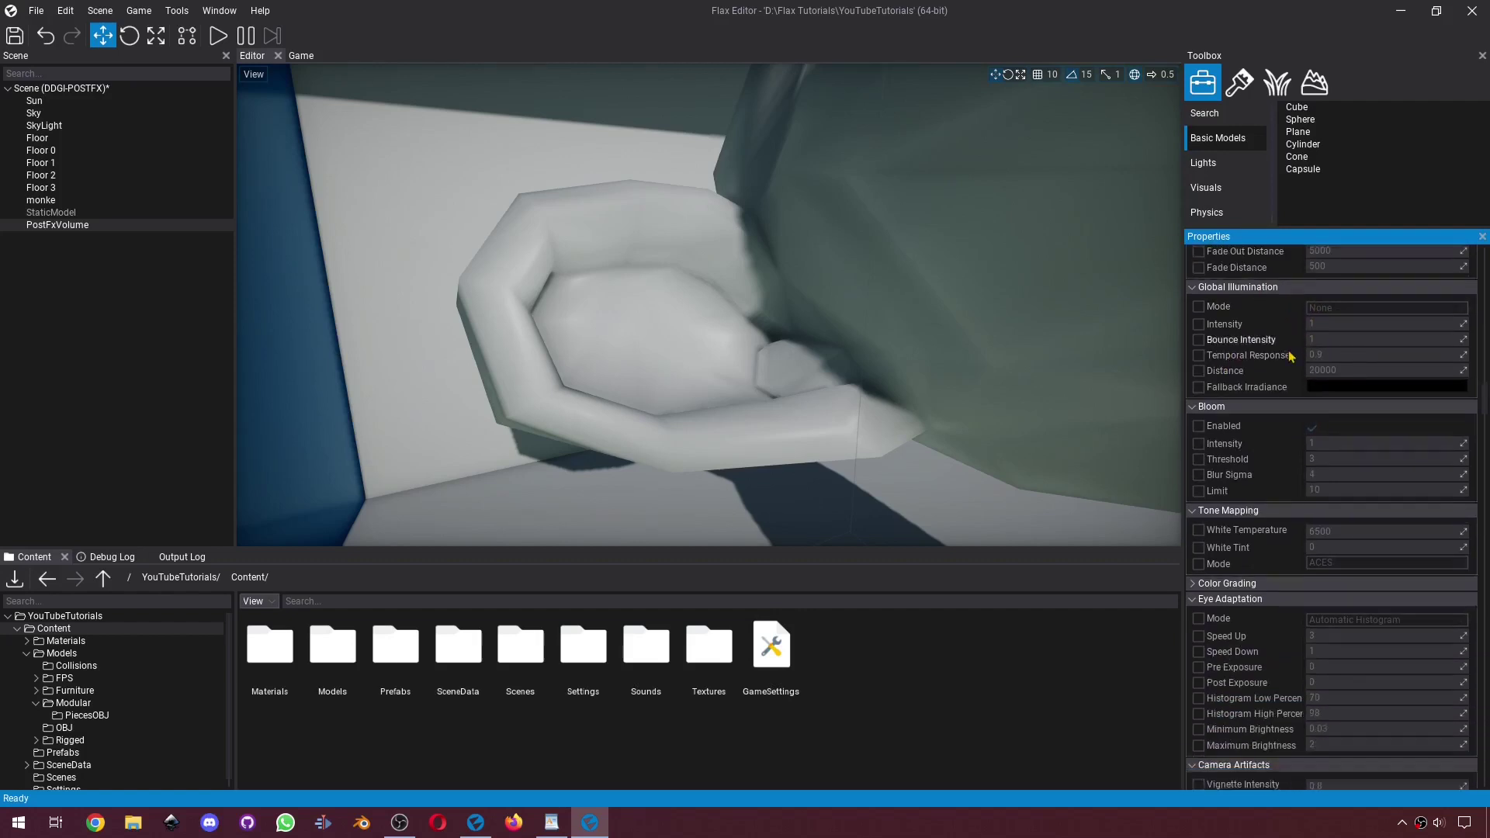
left_click(1199, 388)
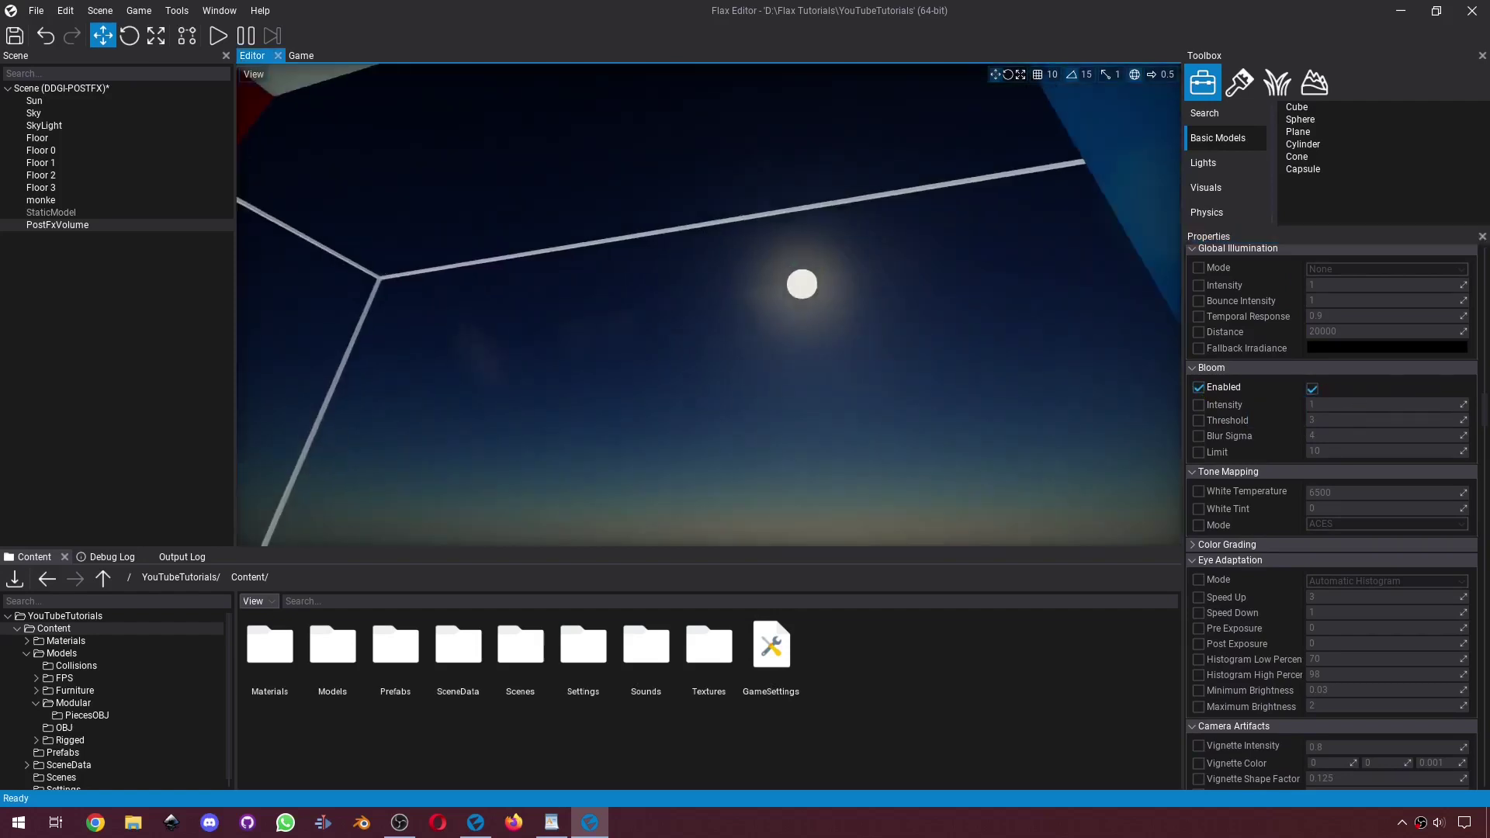
right_click_drag(790, 247, 800, 268)
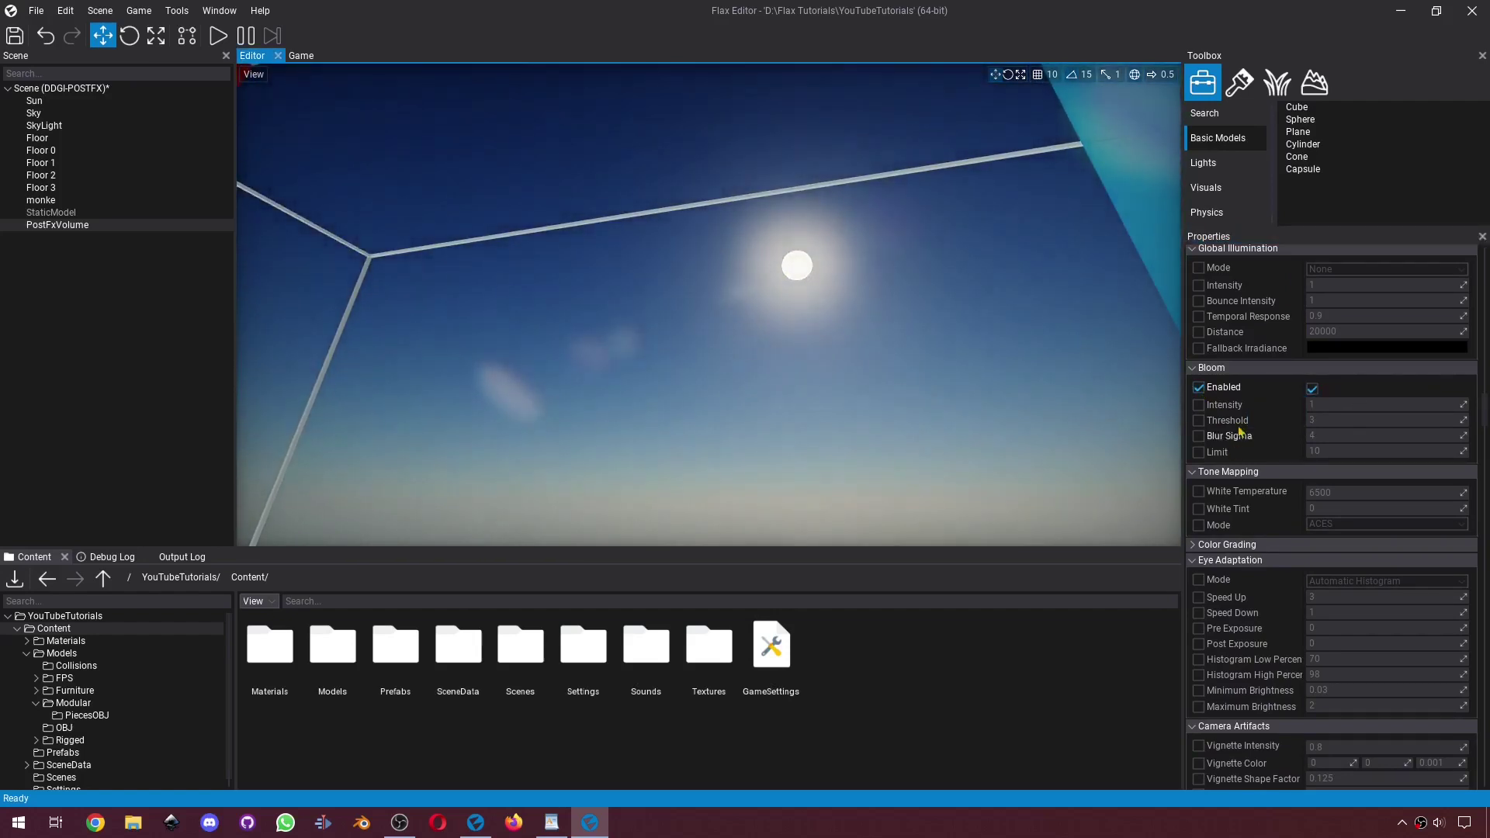
left_click(1311, 388)
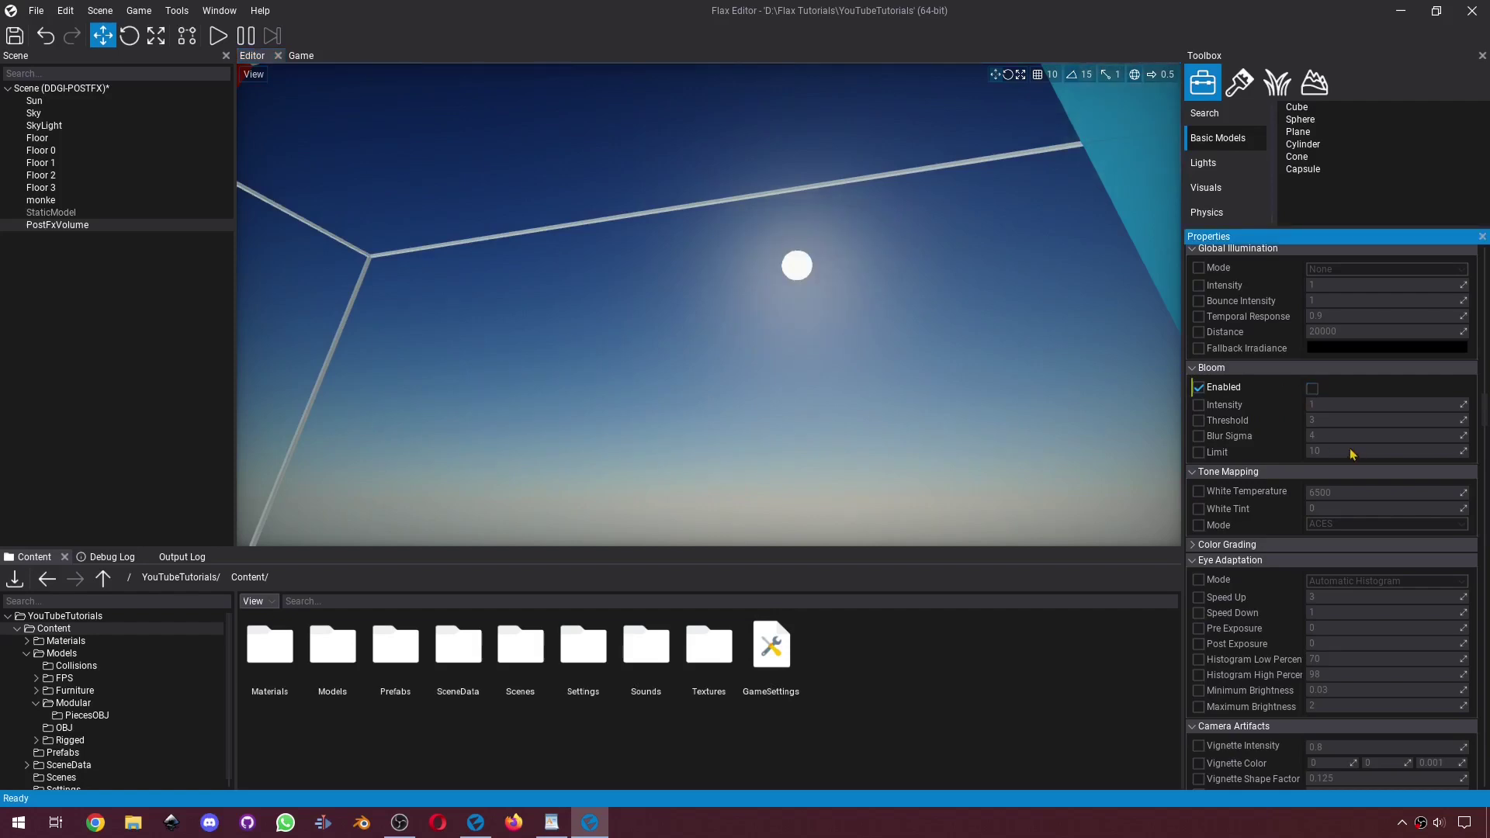
left_click(1312, 388)
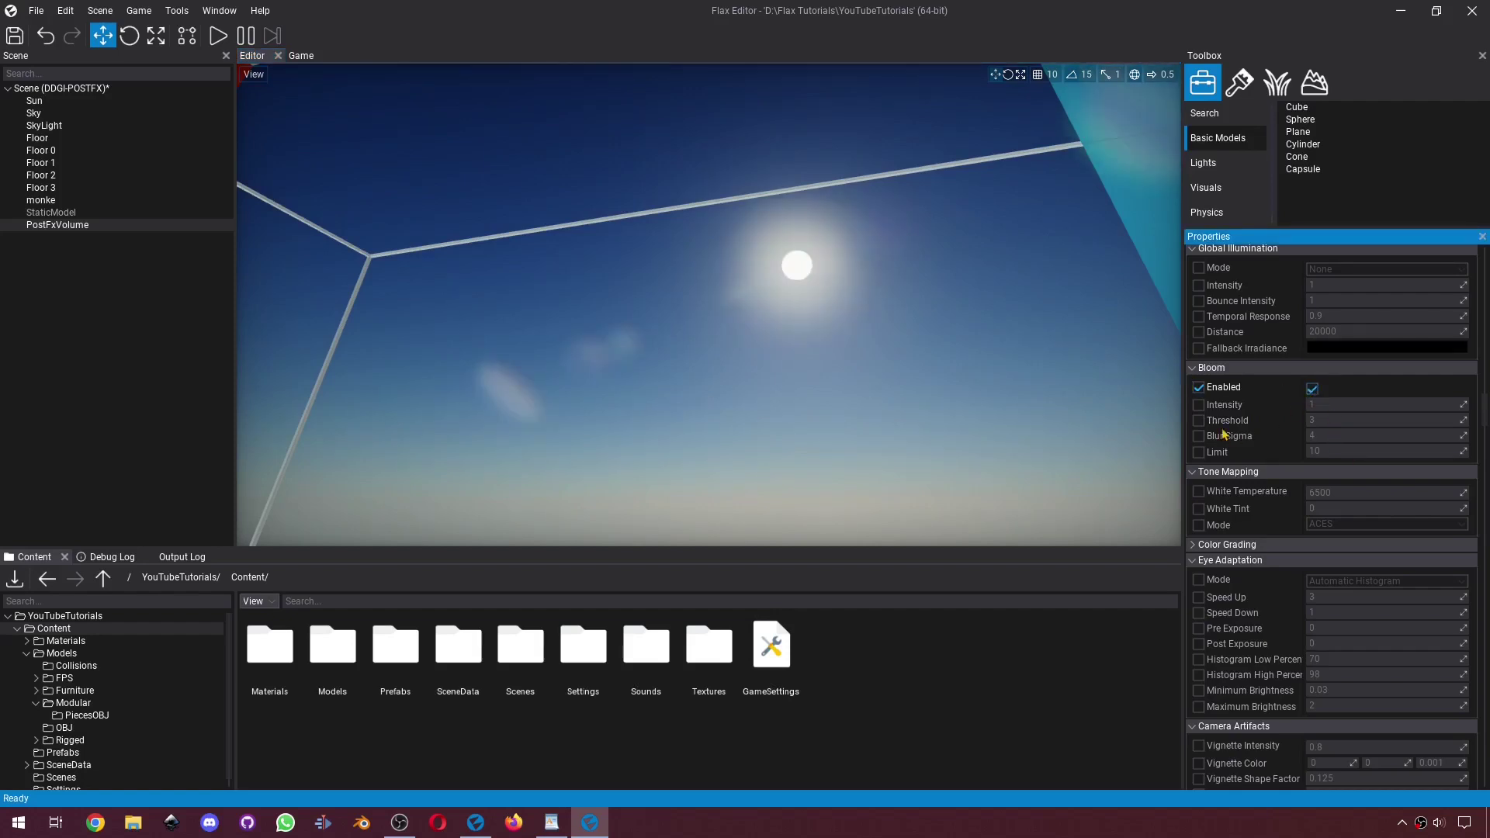
Try Bloom Intensity 20 and Blur Sigma 20 on the sun, and remove both overrides
left_click(1198, 404)
left_click(1365, 405)
type("2.4")
left_click_drag(1463, 404, 1249, 474)
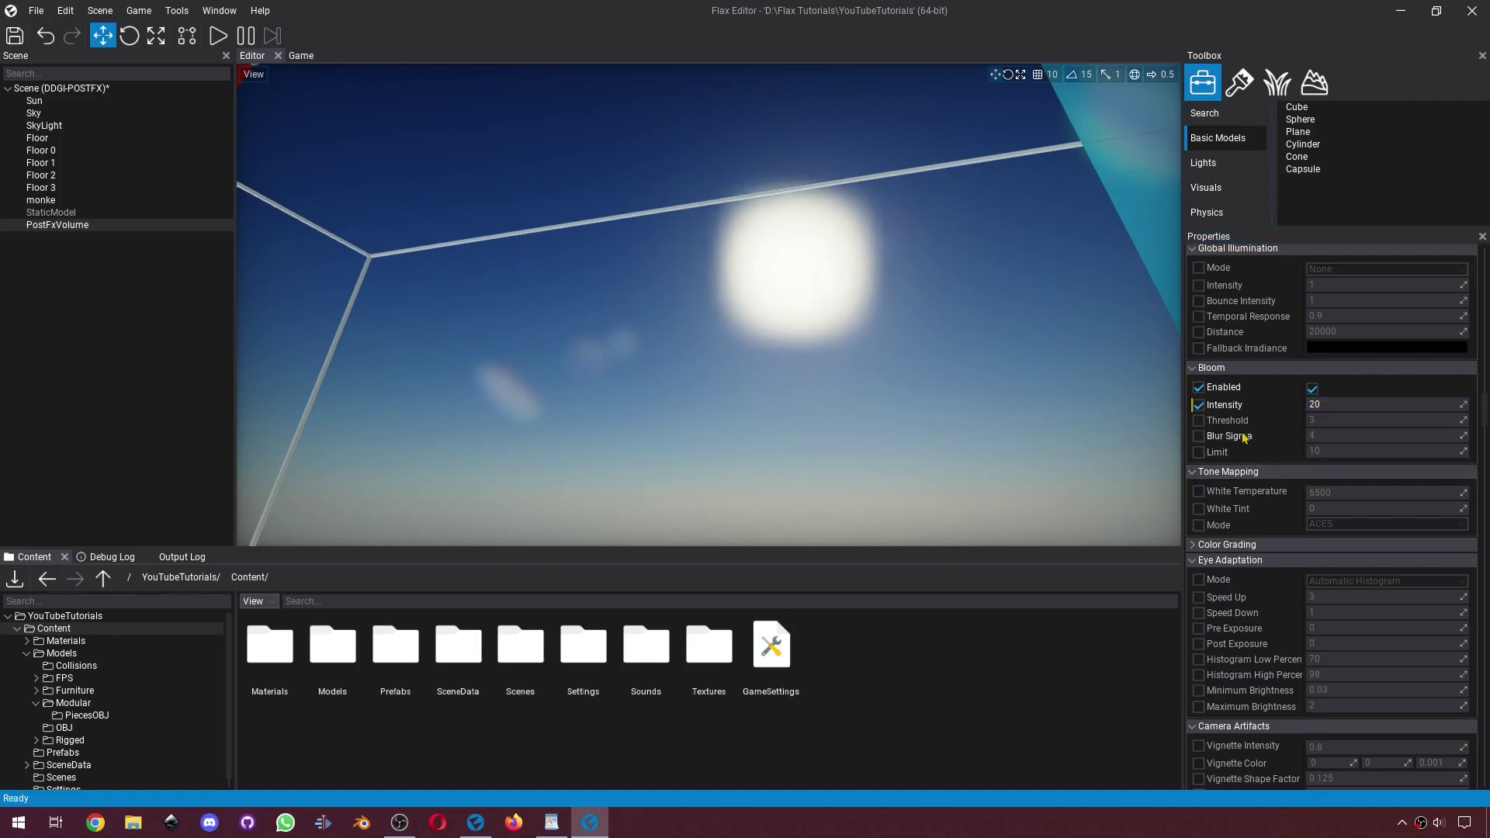
left_click(1198, 436)
mouse_move(1462, 435)
left_mouse_down()
mouse_move(1436, 435)
mouse_move(1486, 435)
left_mouse_up()
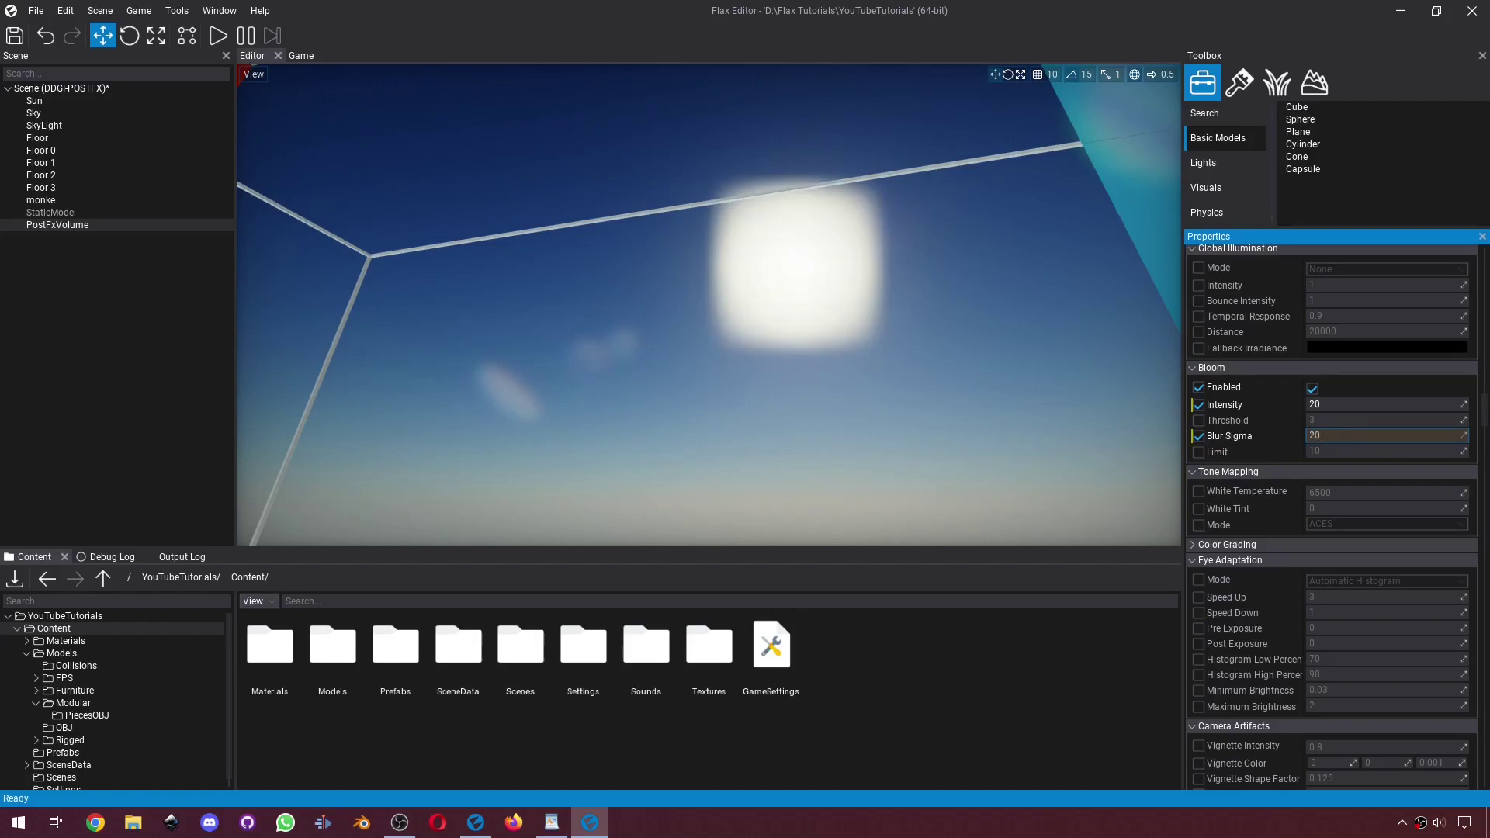
left_click(1198, 404)
left_click(1198, 435)
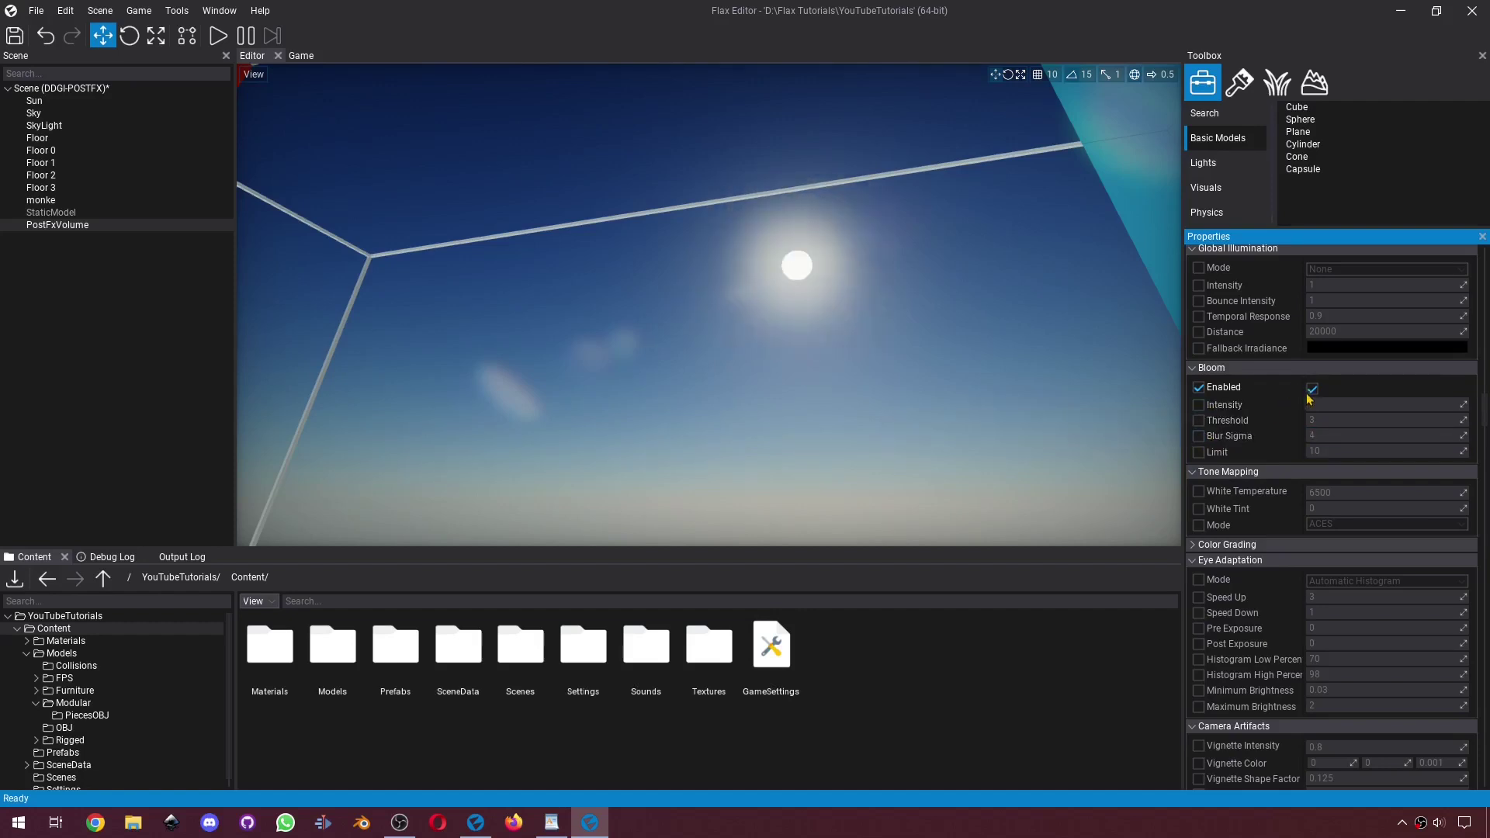
Override the tone mapping Mode, compare None and Neutral on the scene, and set it back to ACES
scroll(1309, 398, "down", 3)
left_click(1198, 405)
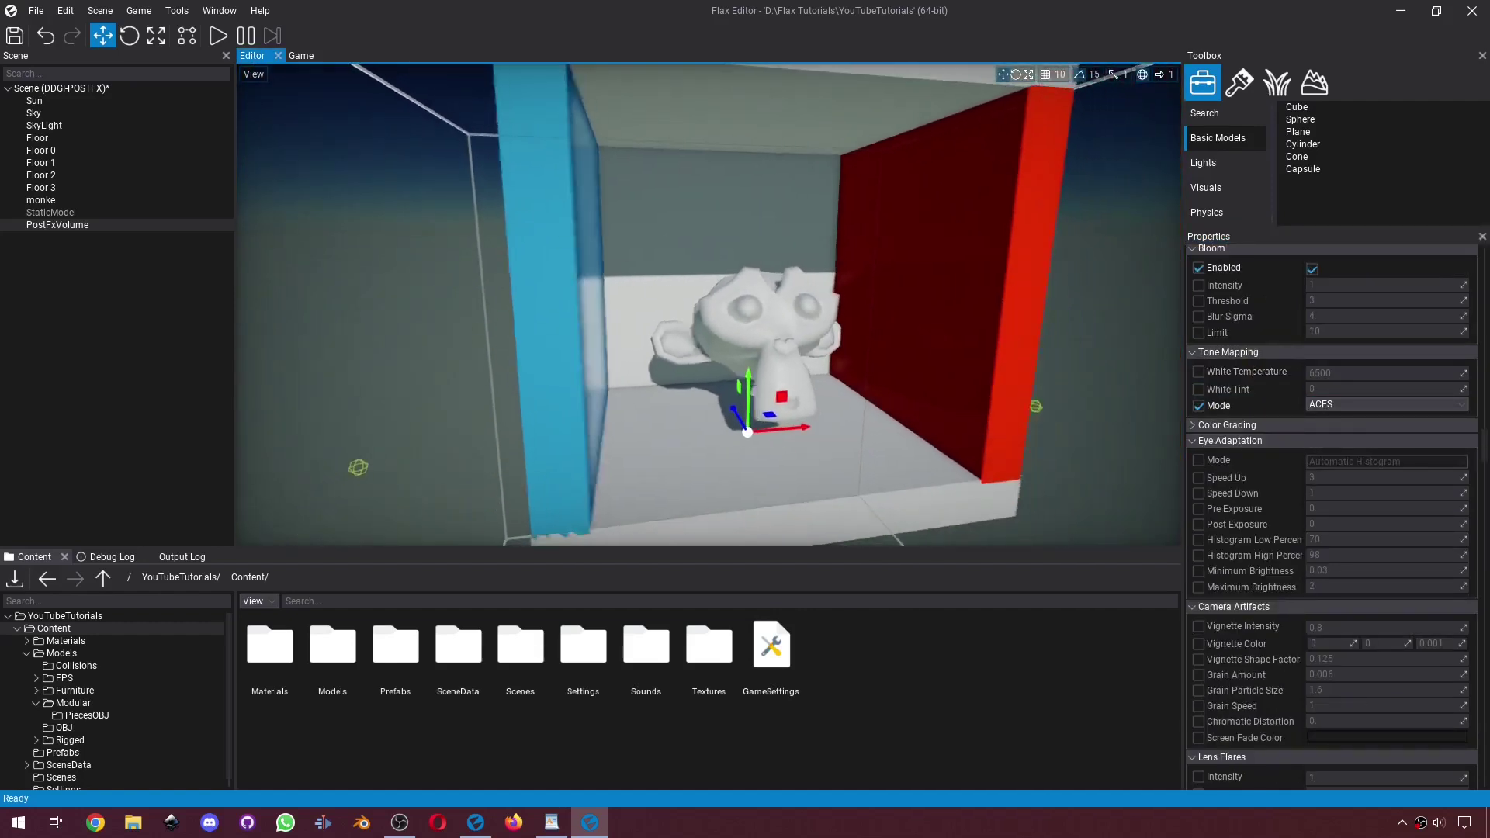
left_click(1365, 405)
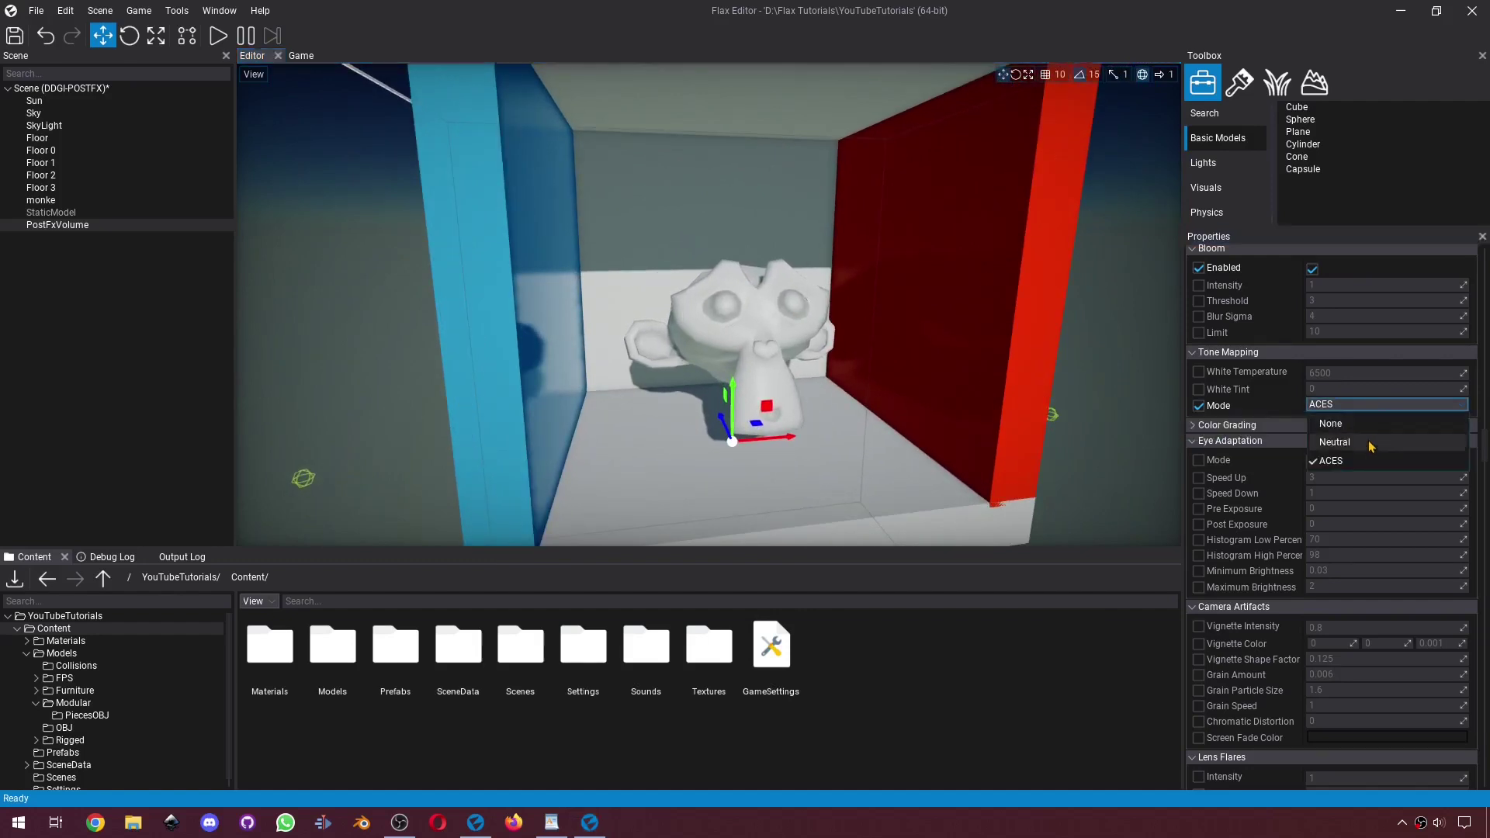
left_click(1330, 424)
right_click_drag(709, 305, 826, 299)
key("a")
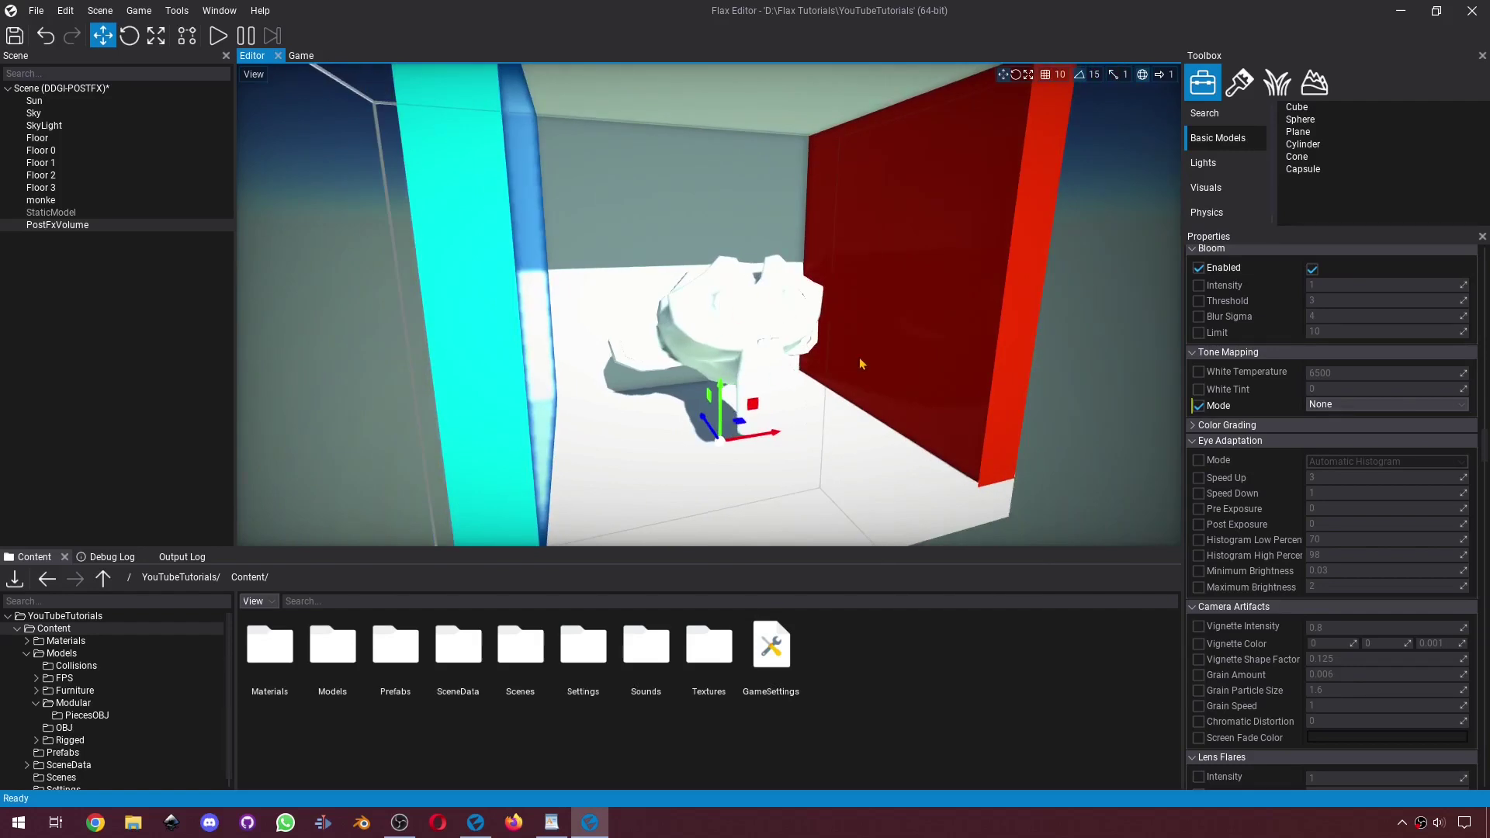
left_click(1365, 404)
left_click(1329, 423)
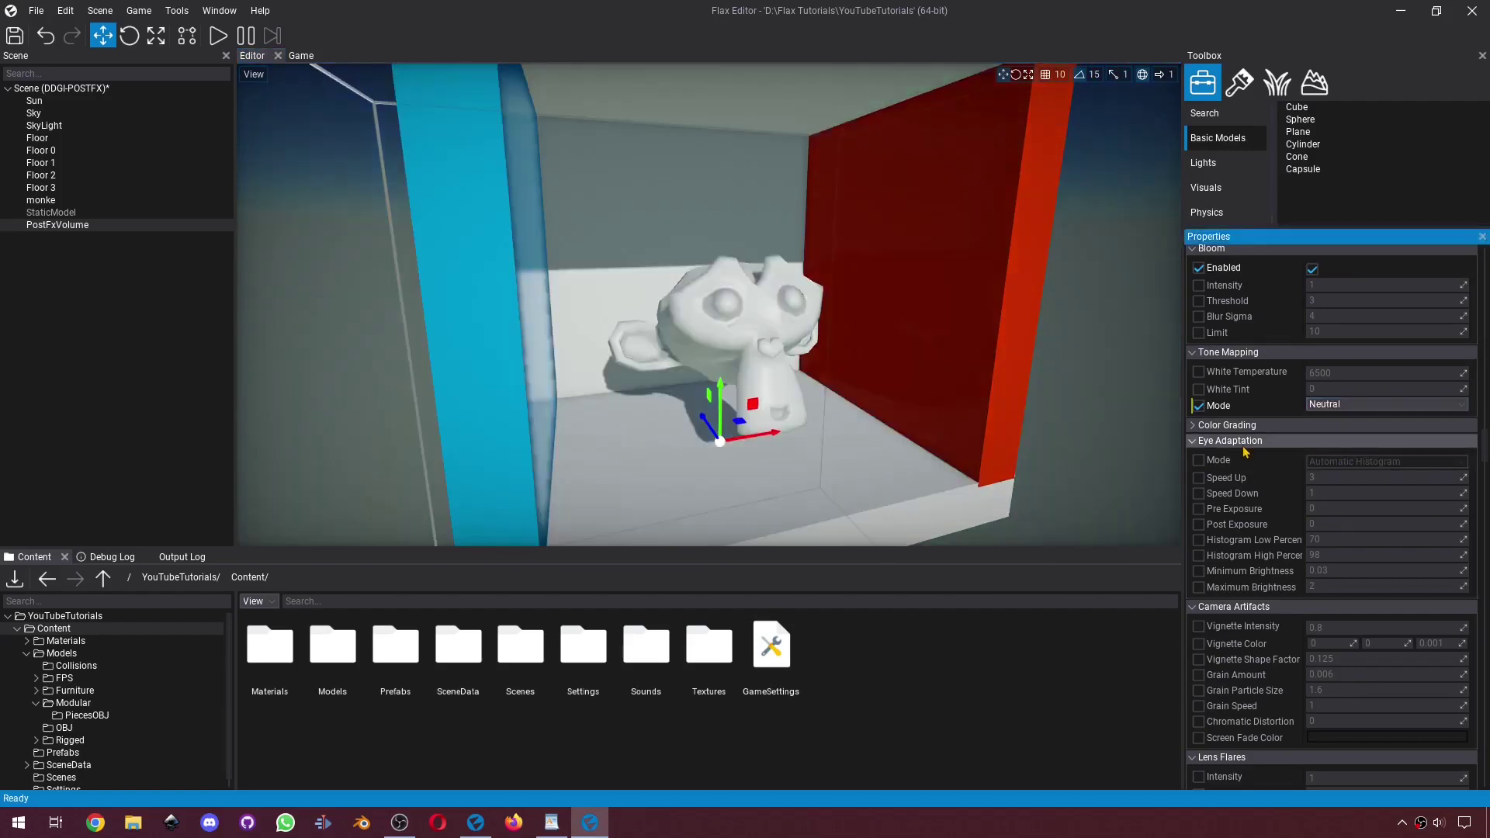
left_click(1332, 405)
left_click(1344, 457)
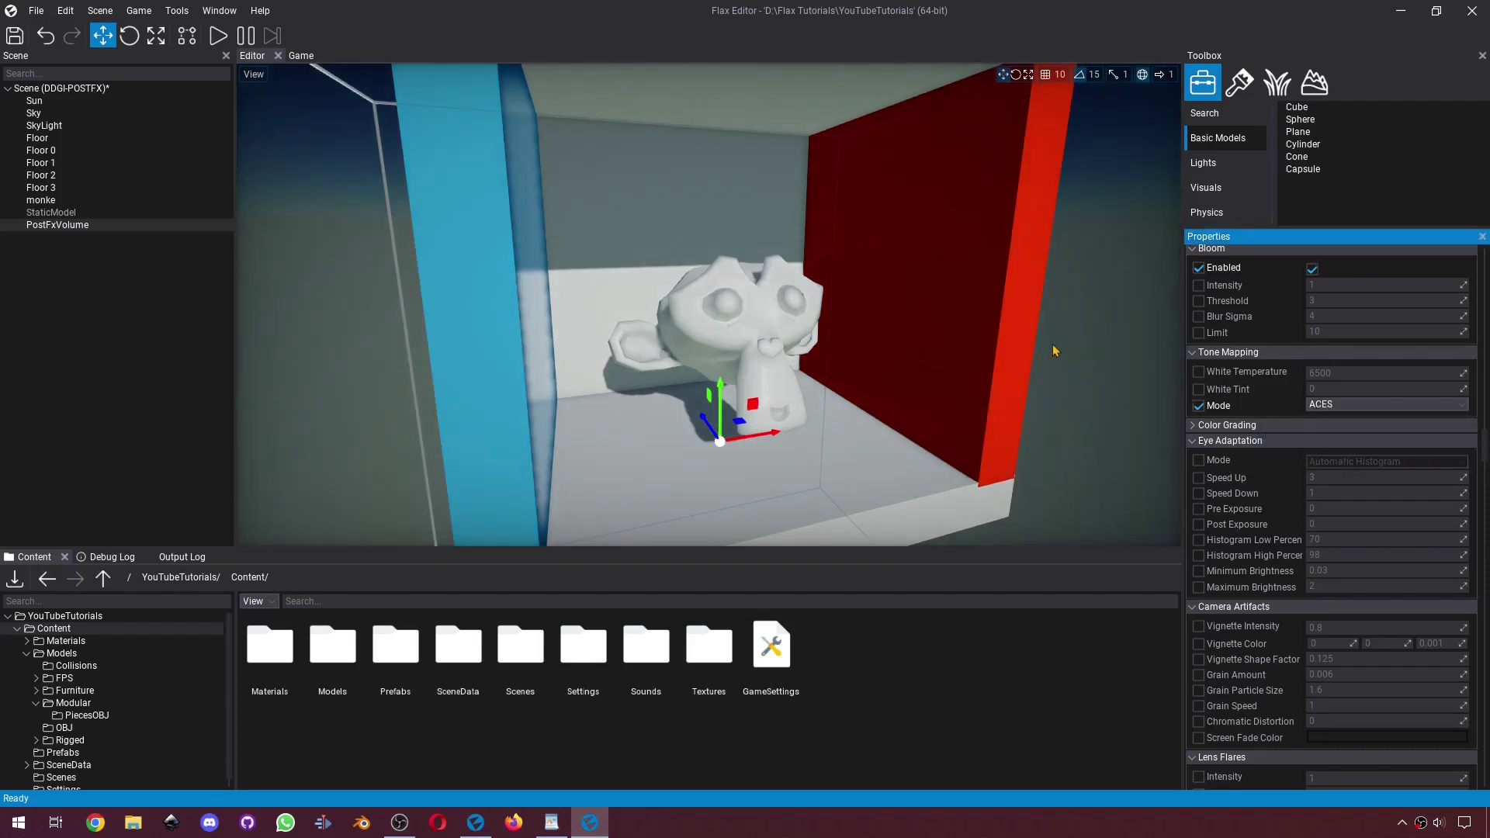
Override the tone mapping White Tint, try a positive tint, and bring it down to -0.033
left_click(1198, 389)
left_click(1319, 388)
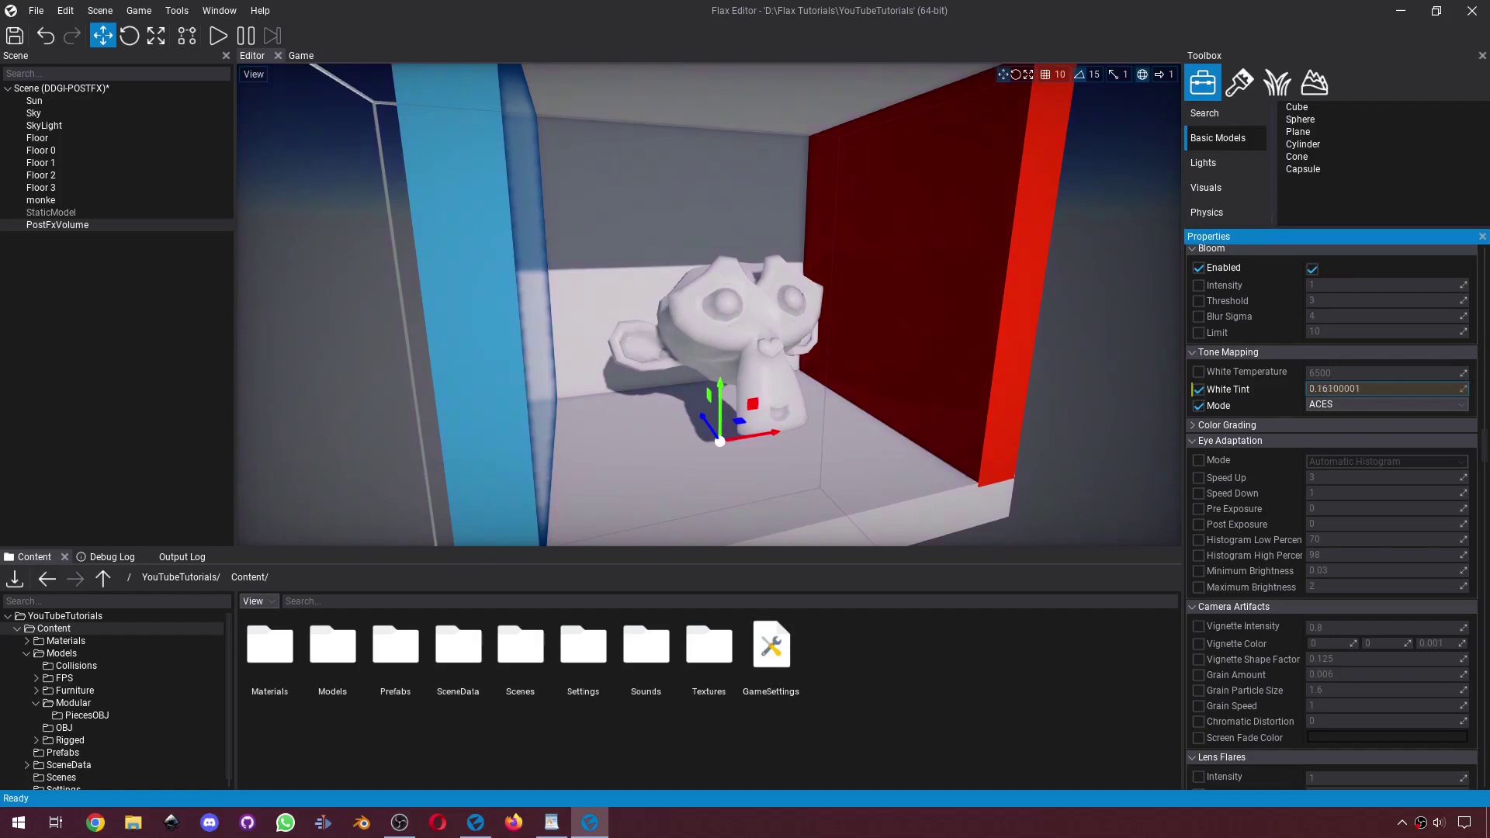
left_click_drag(1389, 389, 1352, 389)
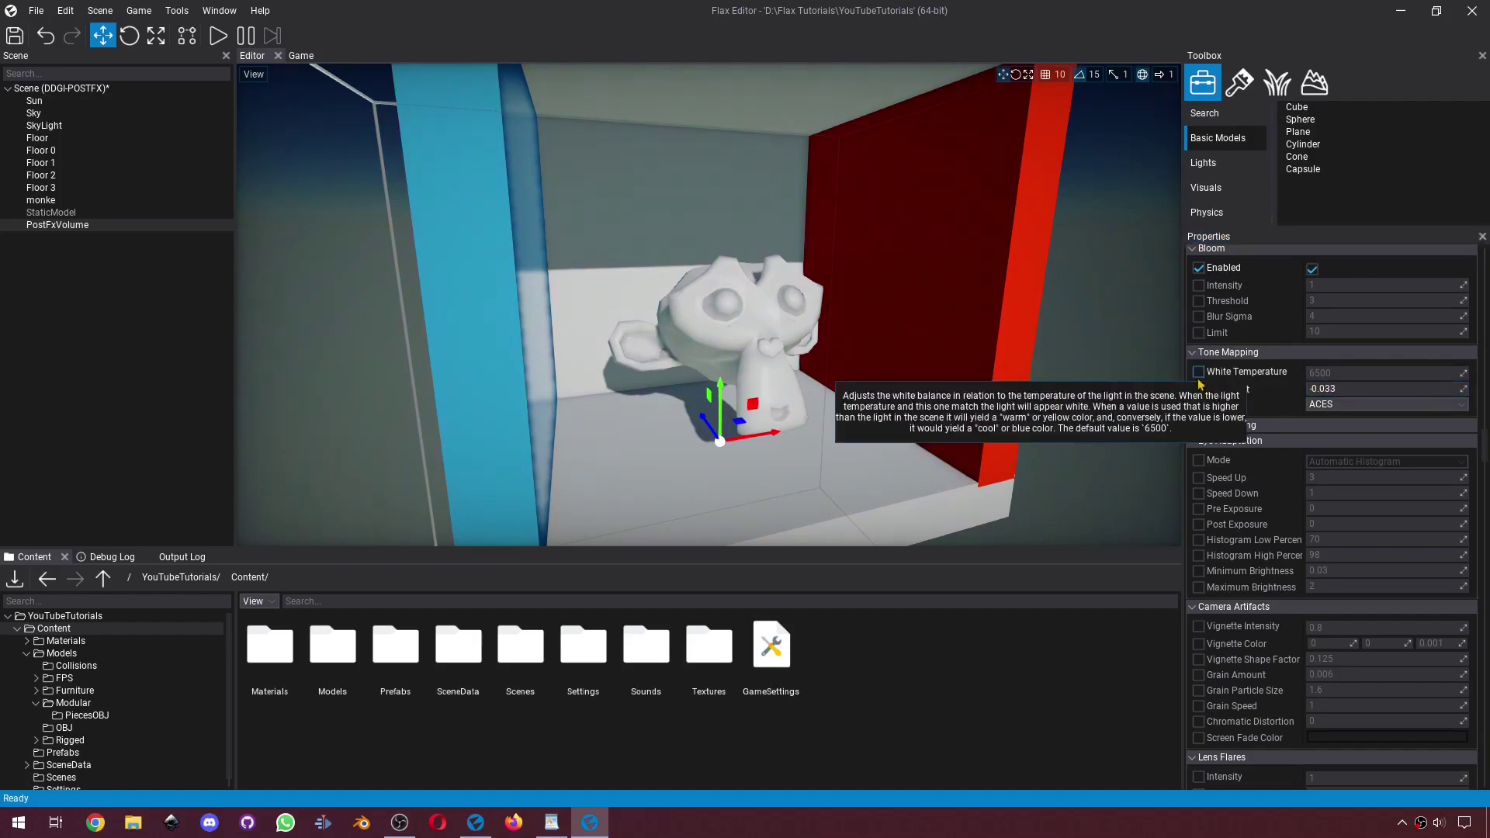
Override the tone mapping White Temperature and try different values on the scene
left_click(1198, 371)
left_click_drag(1462, 372, 1489, 372)
left_click_drag(1358, 372, 1462, 372)
Reset the tone mapping White Temperature and White Tint to their default values
right_click(1255, 374)
left_click(1279, 401)
right_click(1231, 395)
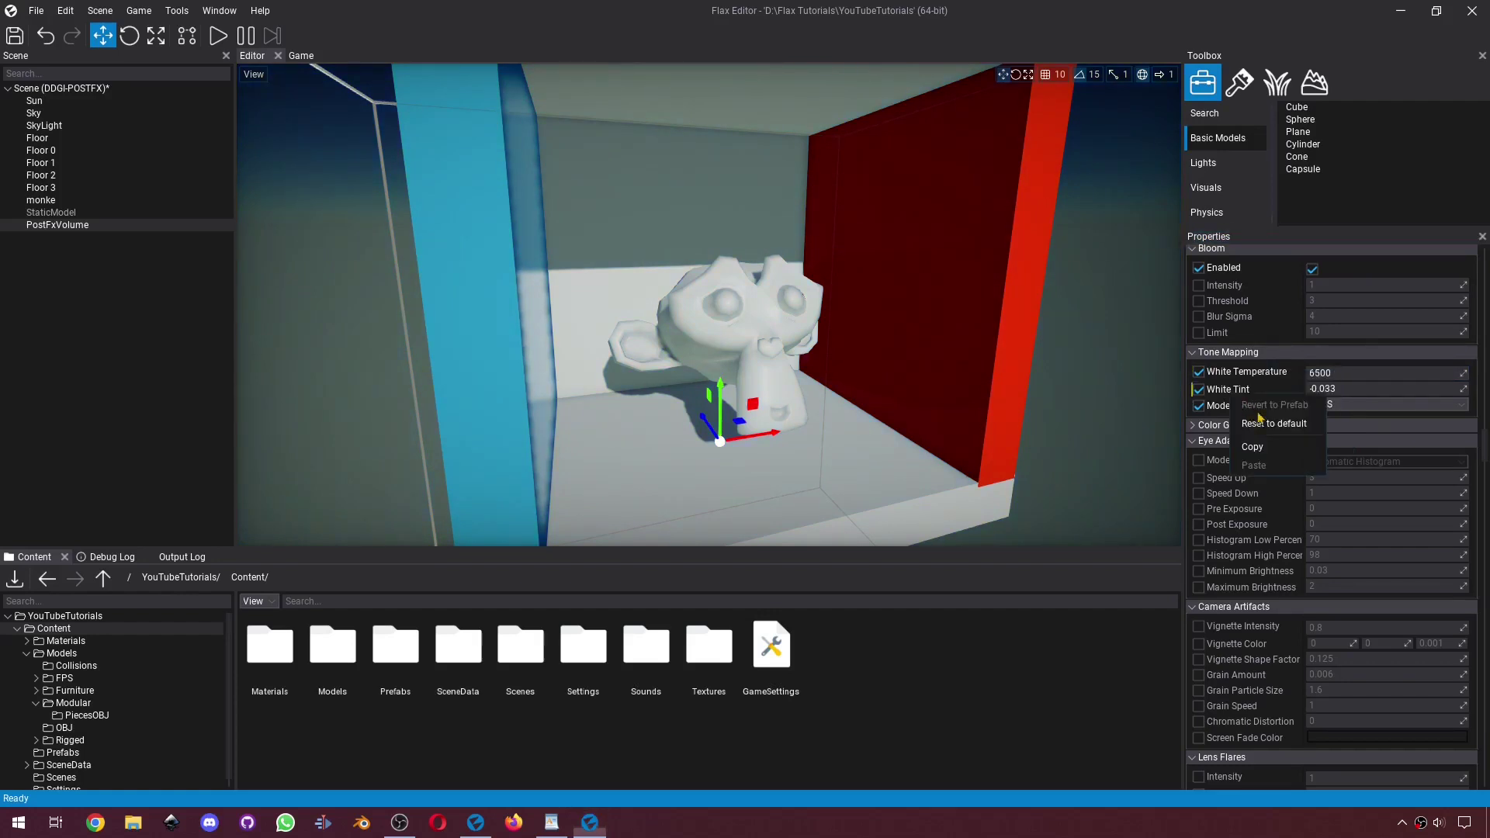
left_click(1273, 423)
Expand Color Grading and look through its Global, Shadows, Midtones and Highlights settings
left_click(1222, 425)
scroll(1220, 349, "down", 2)
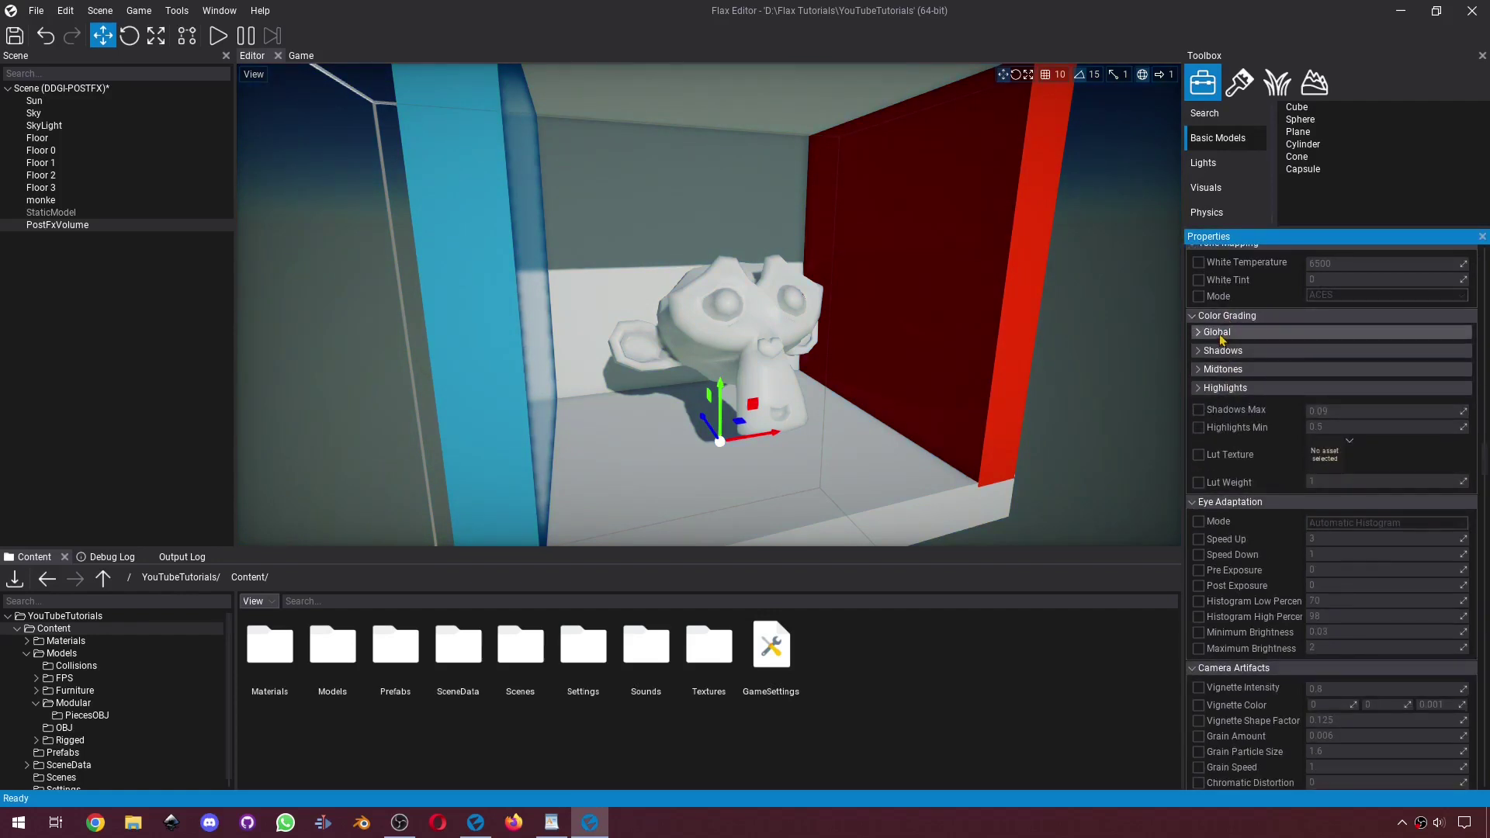
left_click(1216, 332)
scroll(1234, 590, "down", 4)
left_click(1233, 603)
scroll(1237, 557, "down", 2)
scroll(1237, 556, "down", 3)
scroll(1259, 577, "up", 10)
Try a global color grading Saturation of 1.41, Contrast of 0.33 and a raised Gamma, and reset them to default
left_click(1203, 415)
left_click_drag(1455, 440, 1409, 442)
left_click(1203, 488)
left_click_drag(1456, 511, 1404, 511)
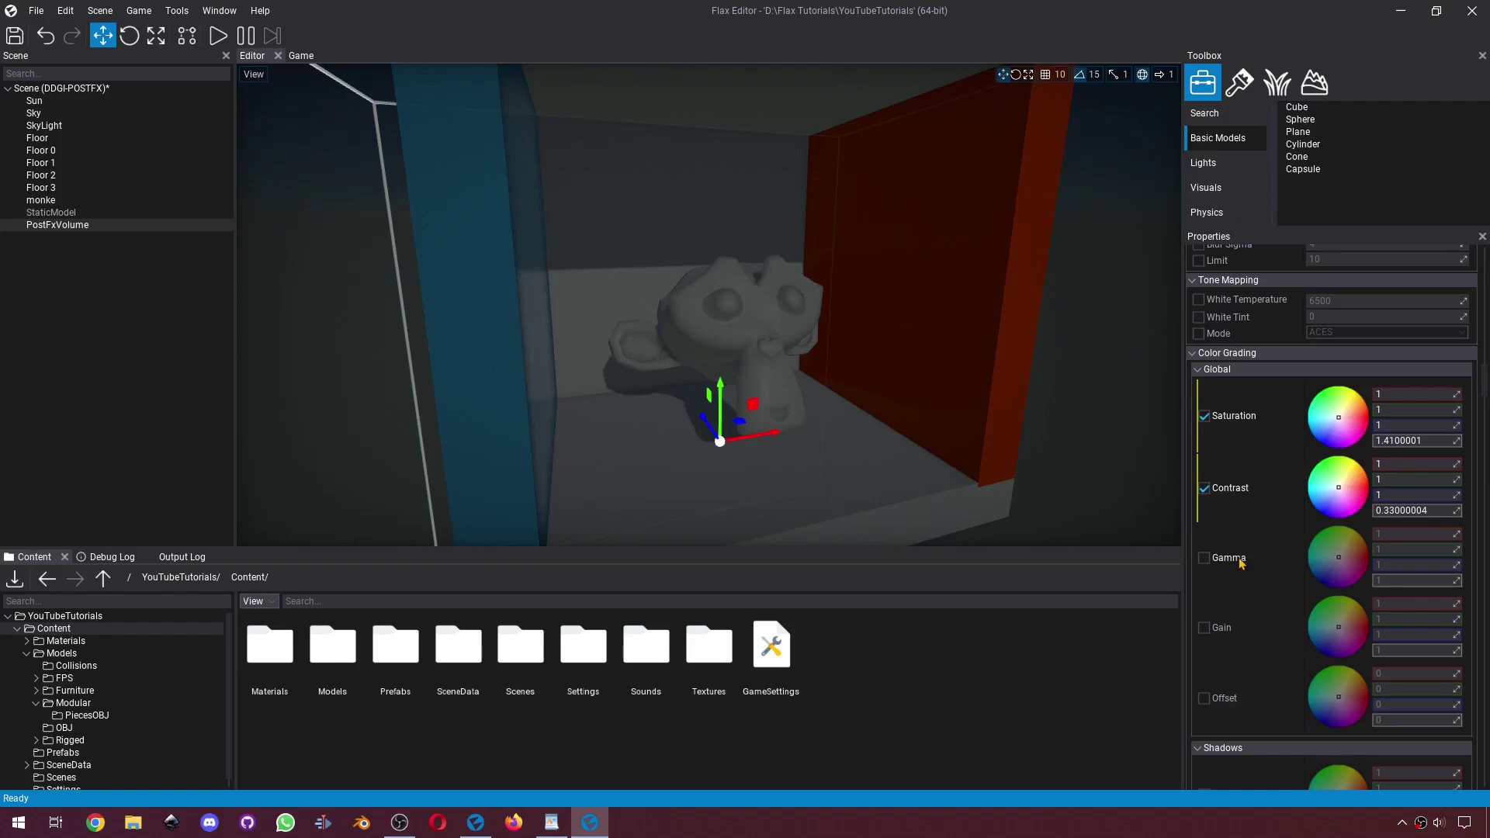
left_click(1205, 558)
mouse_move(1458, 581)
left_mouse_down()
mouse_move(1436, 584)
mouse_move(1478, 584)
left_mouse_up()
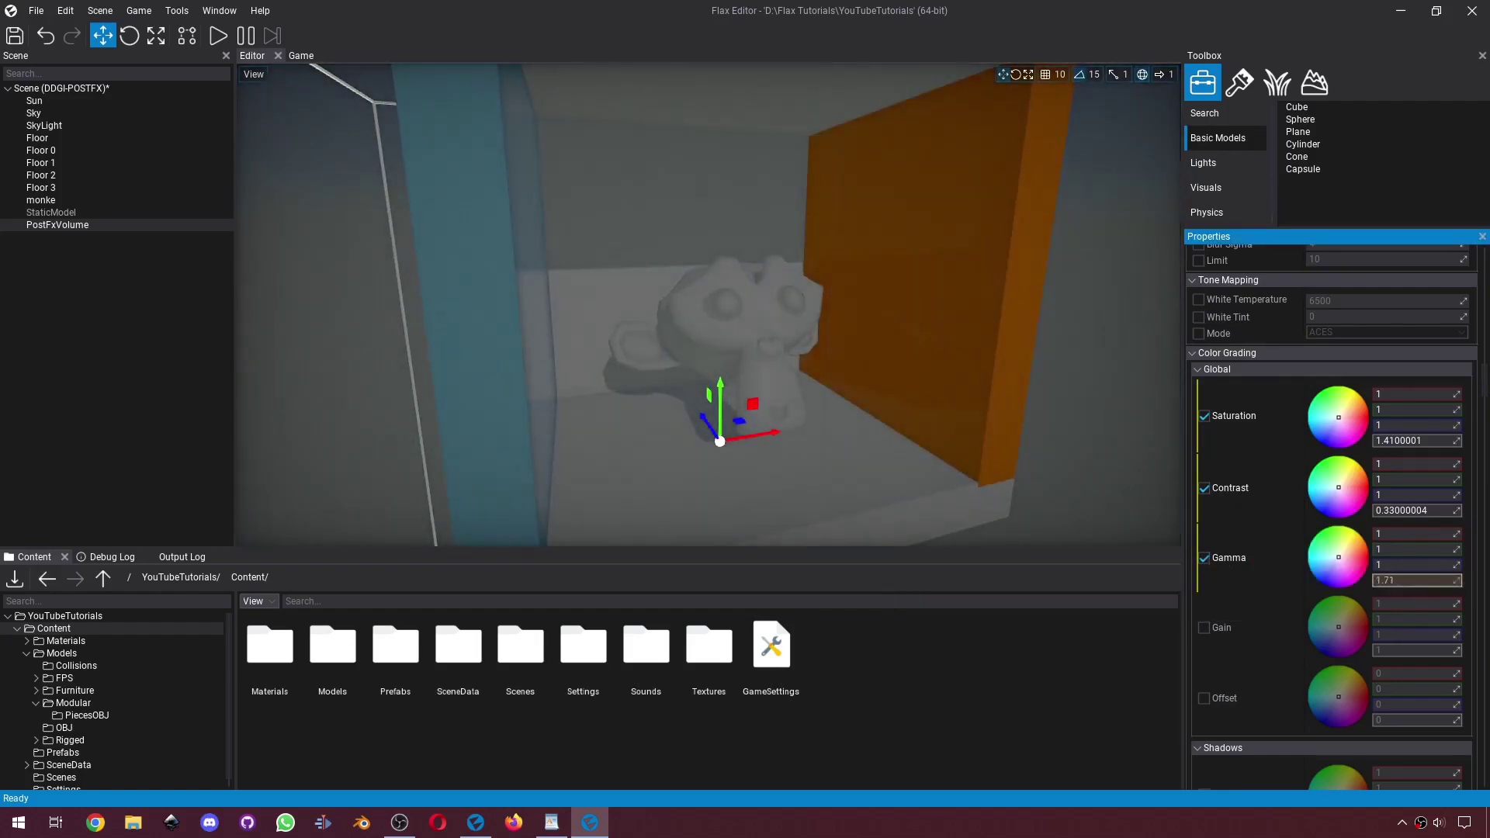
right_click(1239, 560)
left_click(1270, 587)
right_click(1232, 490)
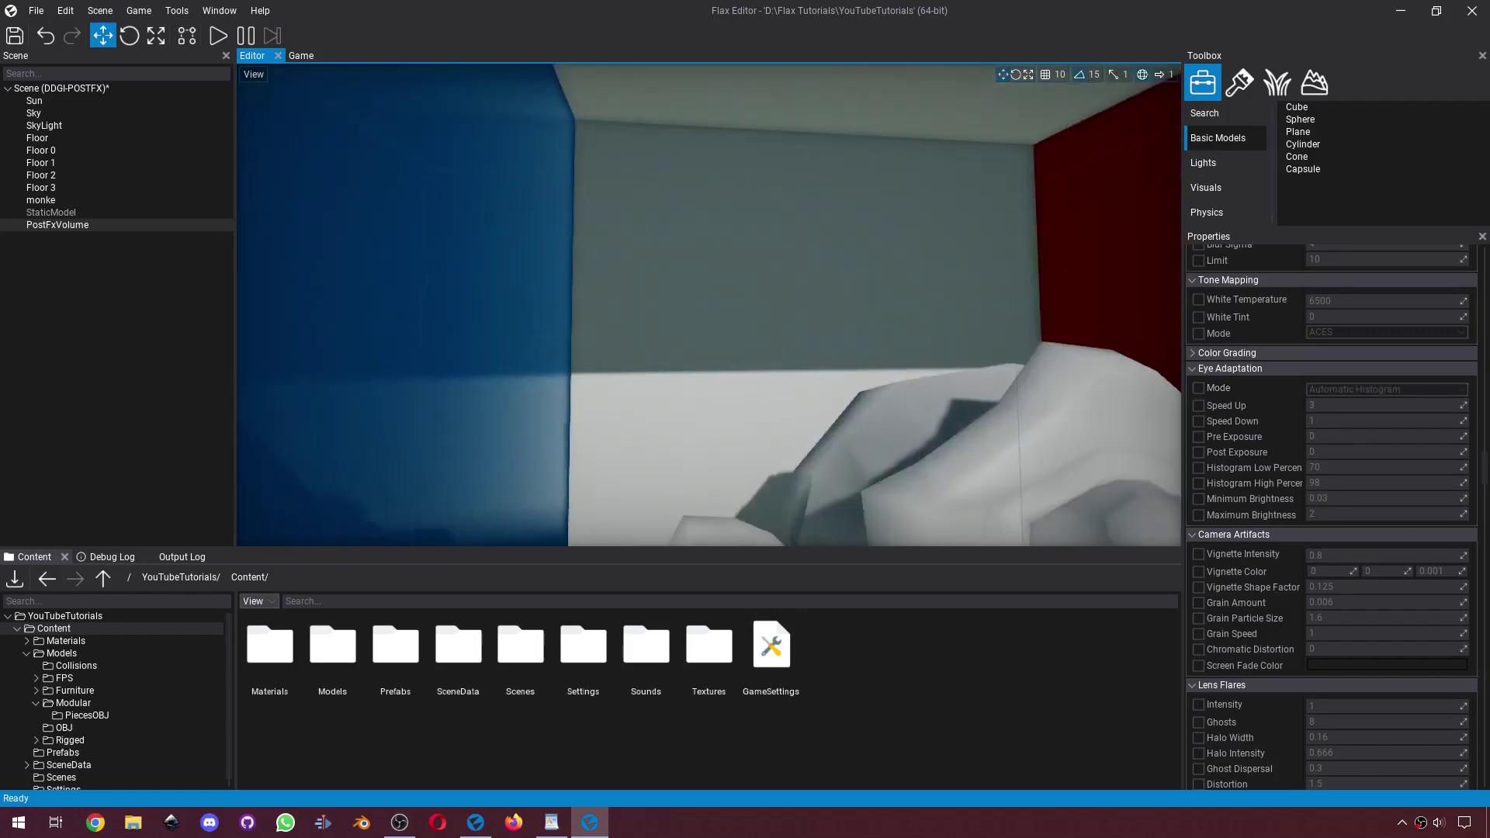
Inspect the scene's exposure from inside the box and override the eye adaptation Mode with Automatic Histogram
right_click_drag(784, 375, 738, 375)
scroll(736, 369, "down", 3)
right_click_drag(1085, 343, 1084, 343)
left_click(1199, 388)
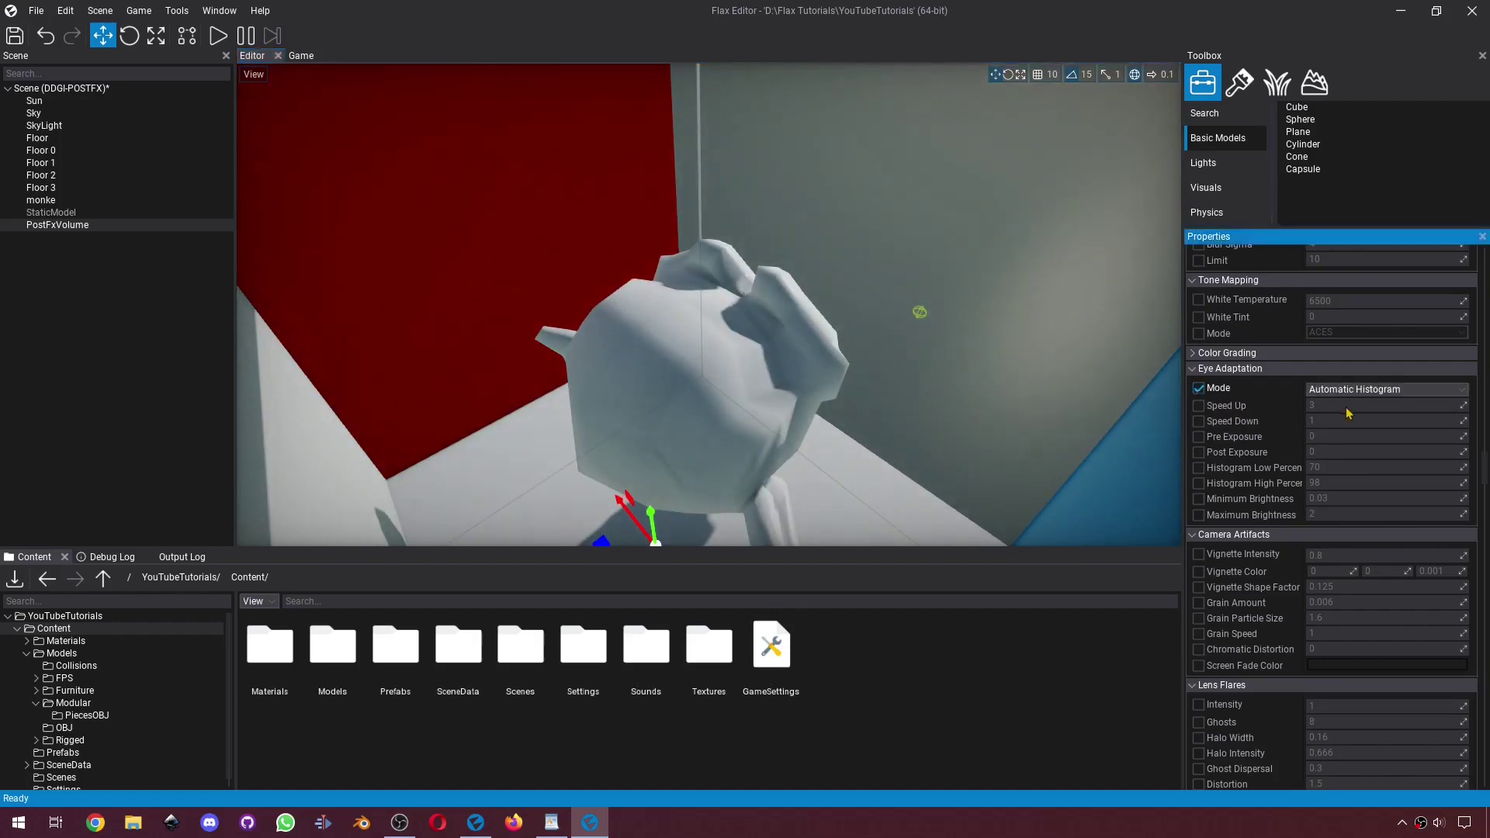
left_click(1362, 390)
left_click(1364, 446)
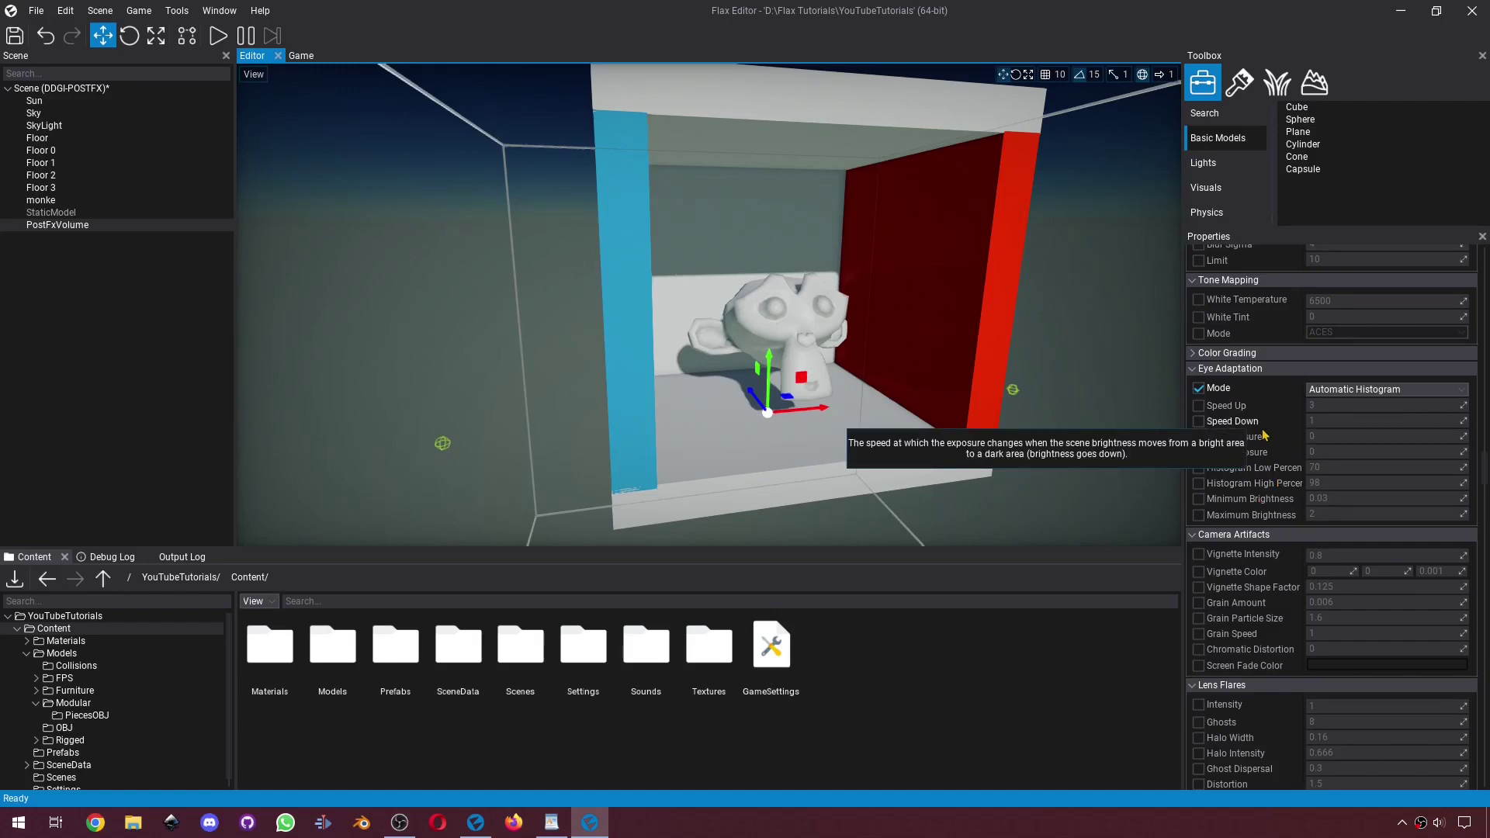
Override the Vignette Intensity with 2 and check its effect around the monkey head
scroll(1261, 431, "down", 5)
left_click(1199, 363)
left_click(1340, 364)
type("2")
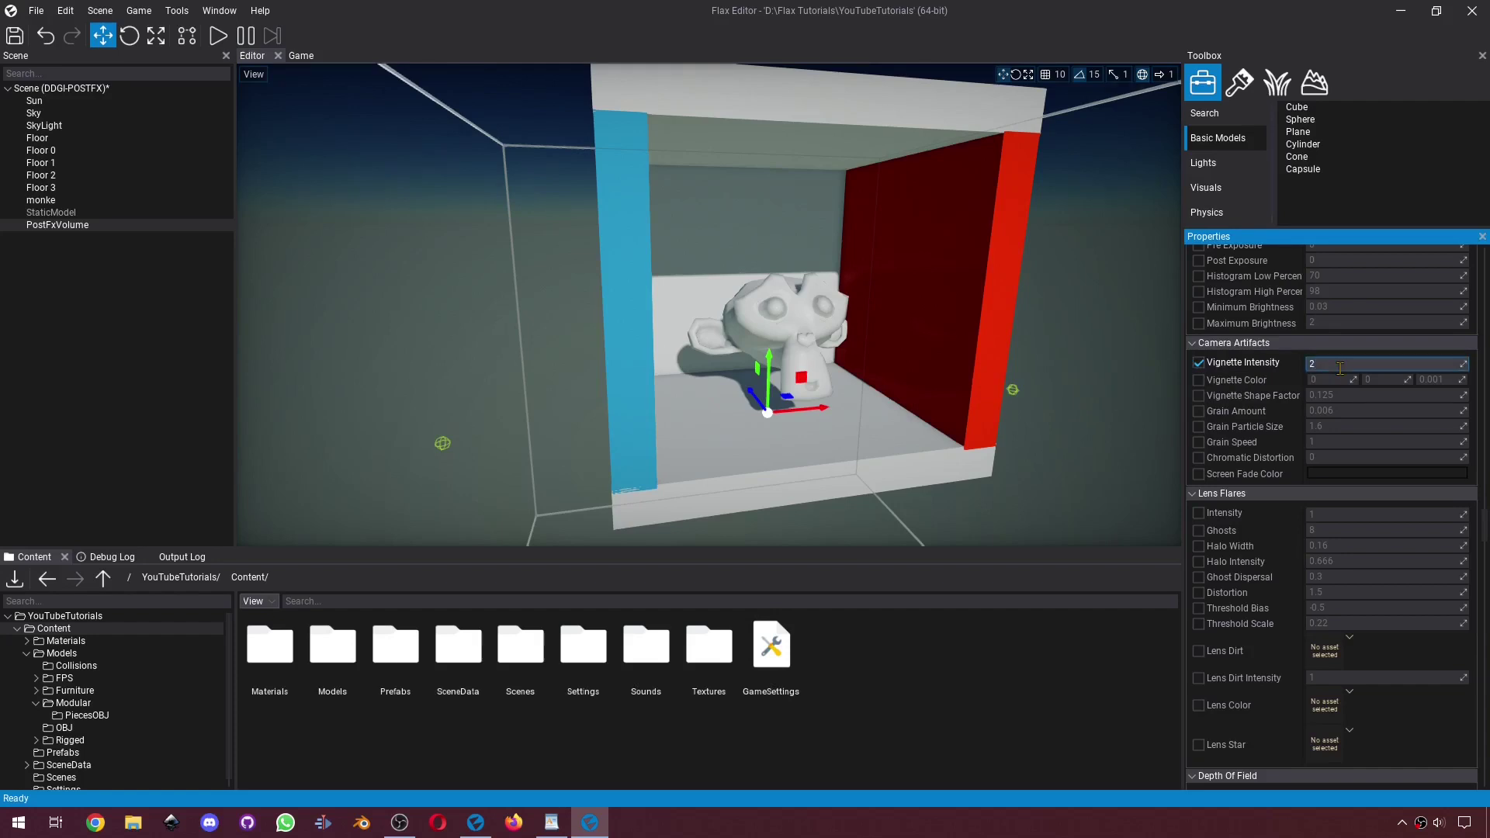
key("Return")
key("w")
right_click_drag(777, 335, 808, 334)
key("d")
key("a")
key("d")
key("a")
Override the Vignette Color, try a different color value, and reset it to default
left_click(1202, 384)
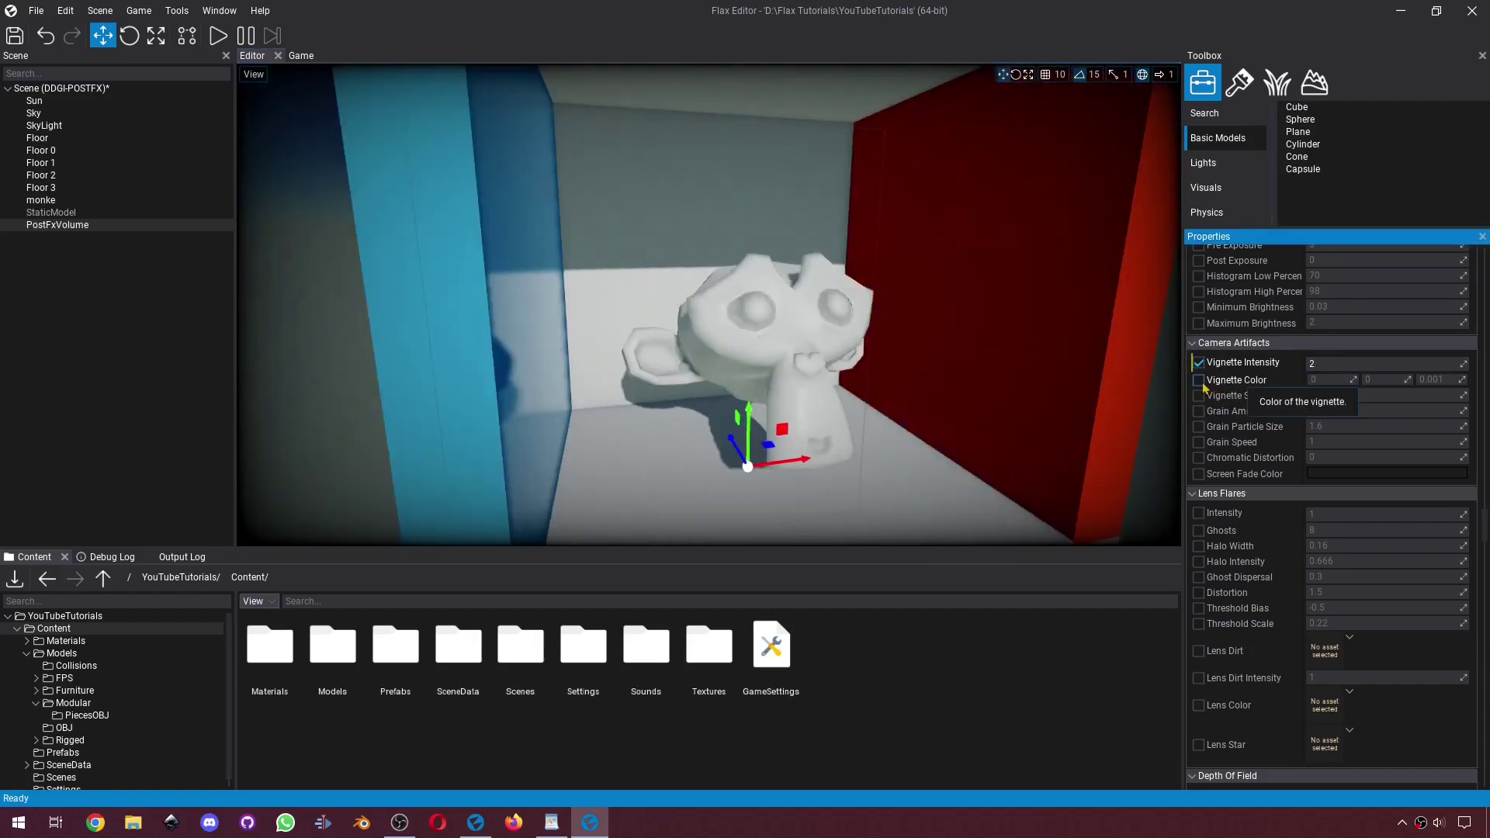
mouse_move(1351, 380)
left_mouse_down()
mouse_move(1366, 381)
mouse_move(1346, 380)
left_mouse_up()
right_click(1249, 382)
left_click(1279, 411)
Override the Vignette Shape Factor, try a different value, and reset it and the Vignette Intensity to default
left_click(1199, 396)
left_click_drag(1462, 395, 1468, 395)
left_click_drag(1258, 395, 1224, 415)
right_click(1231, 394)
left_click(1270, 426)
right_click(1243, 370)
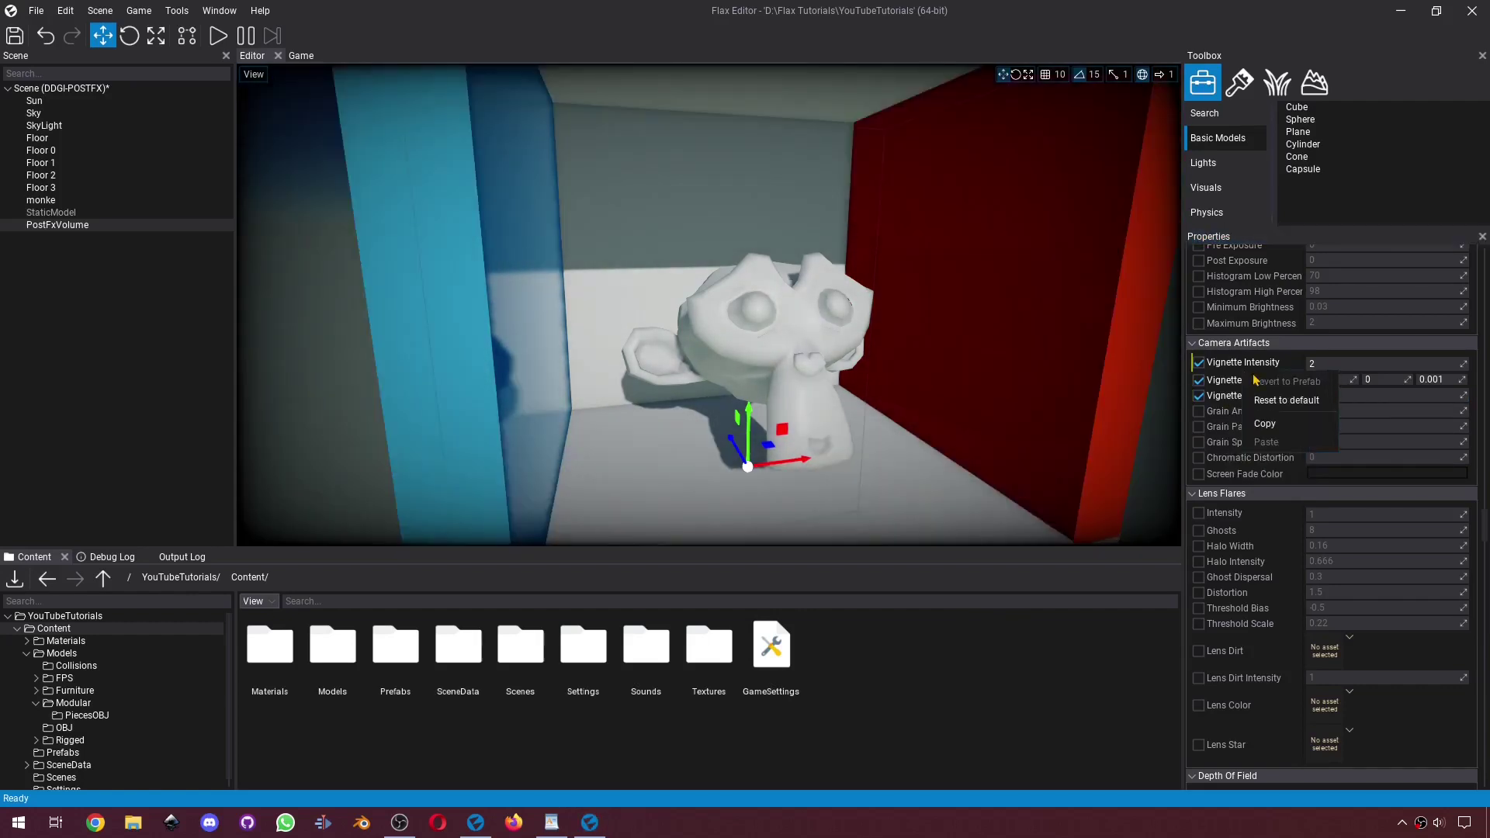
left_click(1266, 403)
Override the Grain Amount, try 1, reset it to default, and toggle the Grain Particle Size override on and off
left_click(1197, 411)
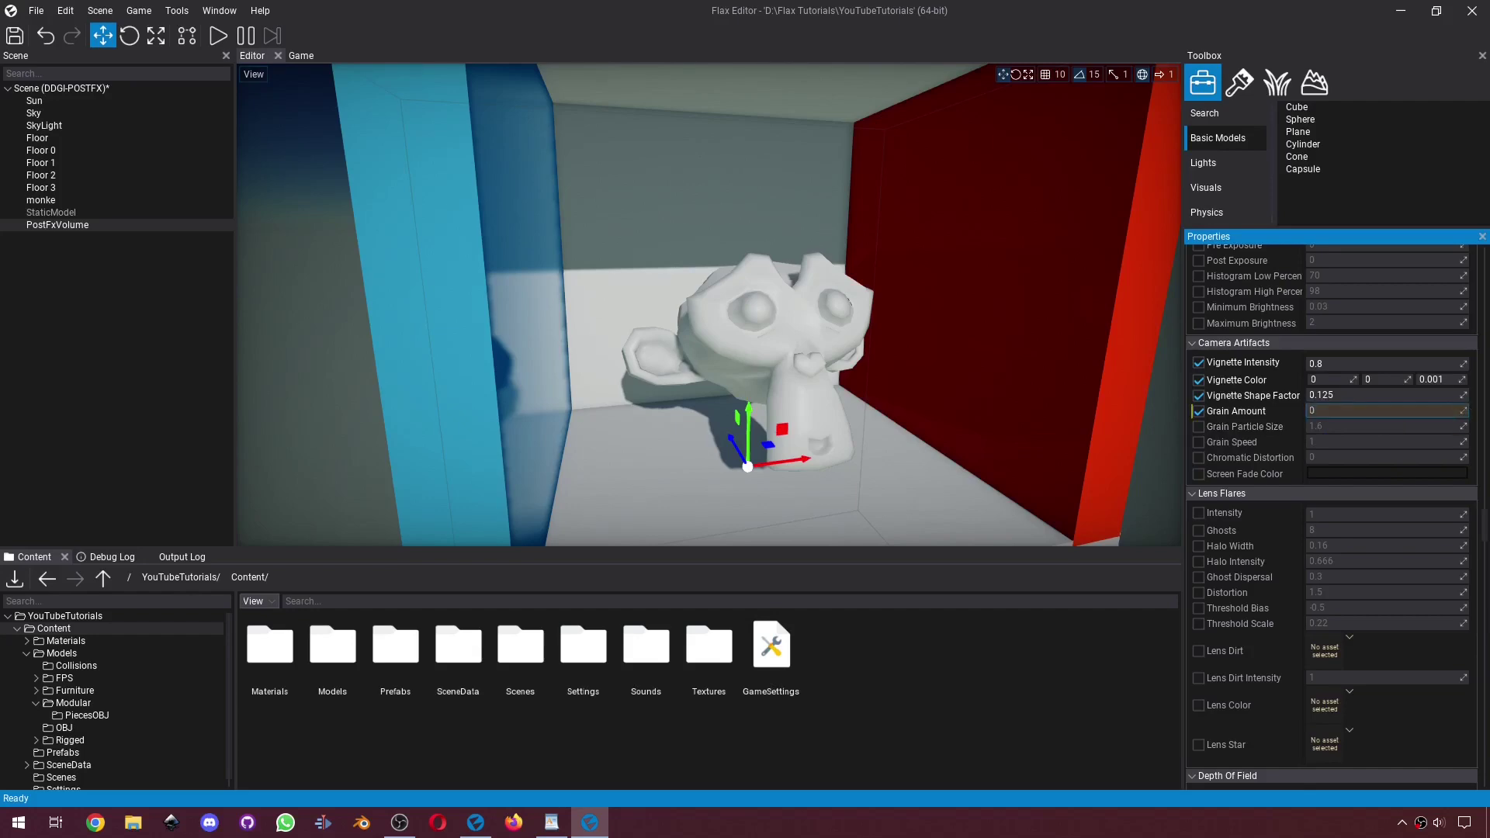
left_click(1364, 412)
type("1")
key("Return")
right_click(1249, 415)
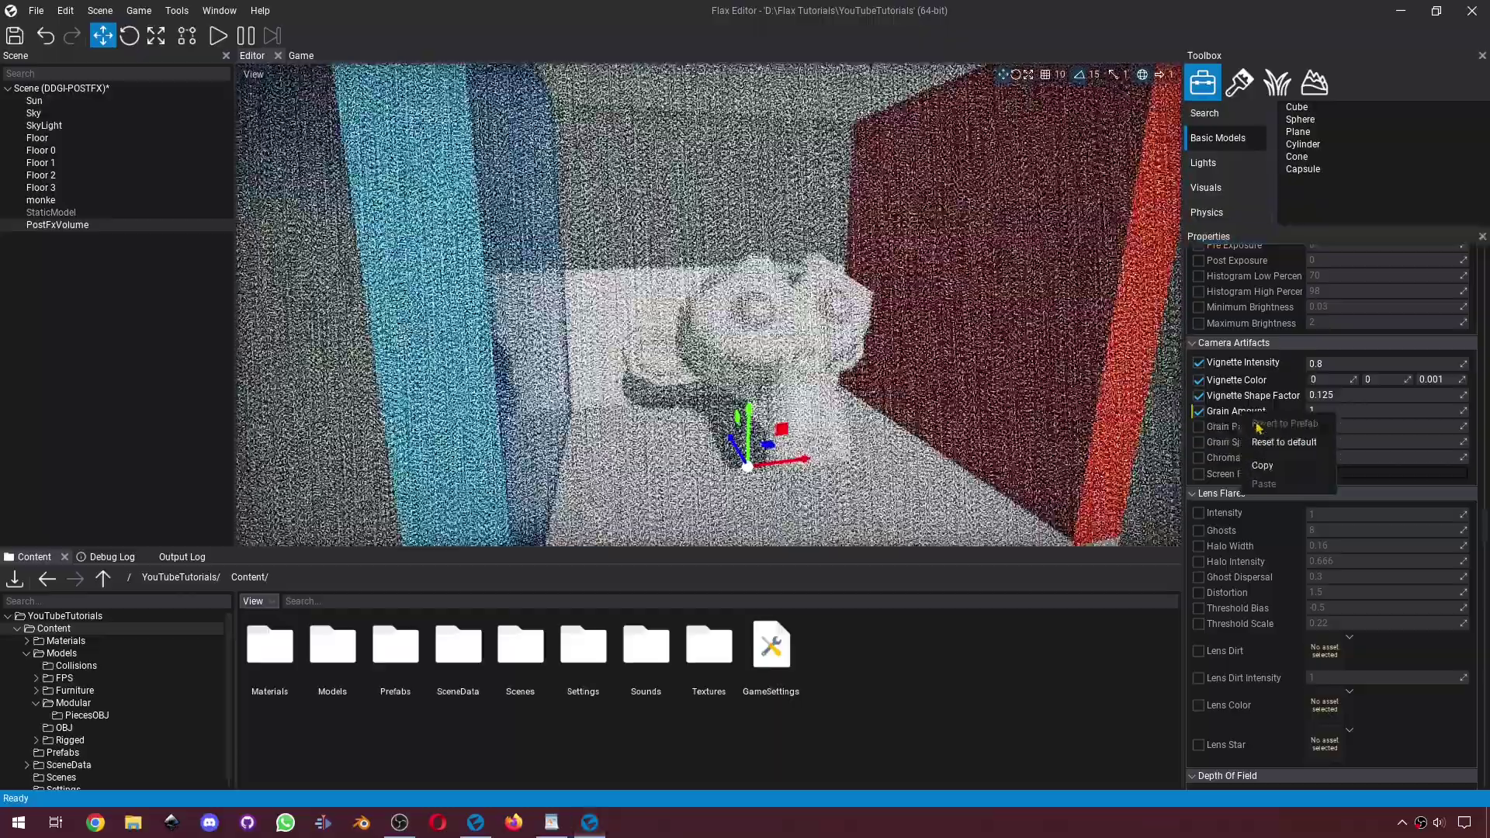
left_click(1276, 441)
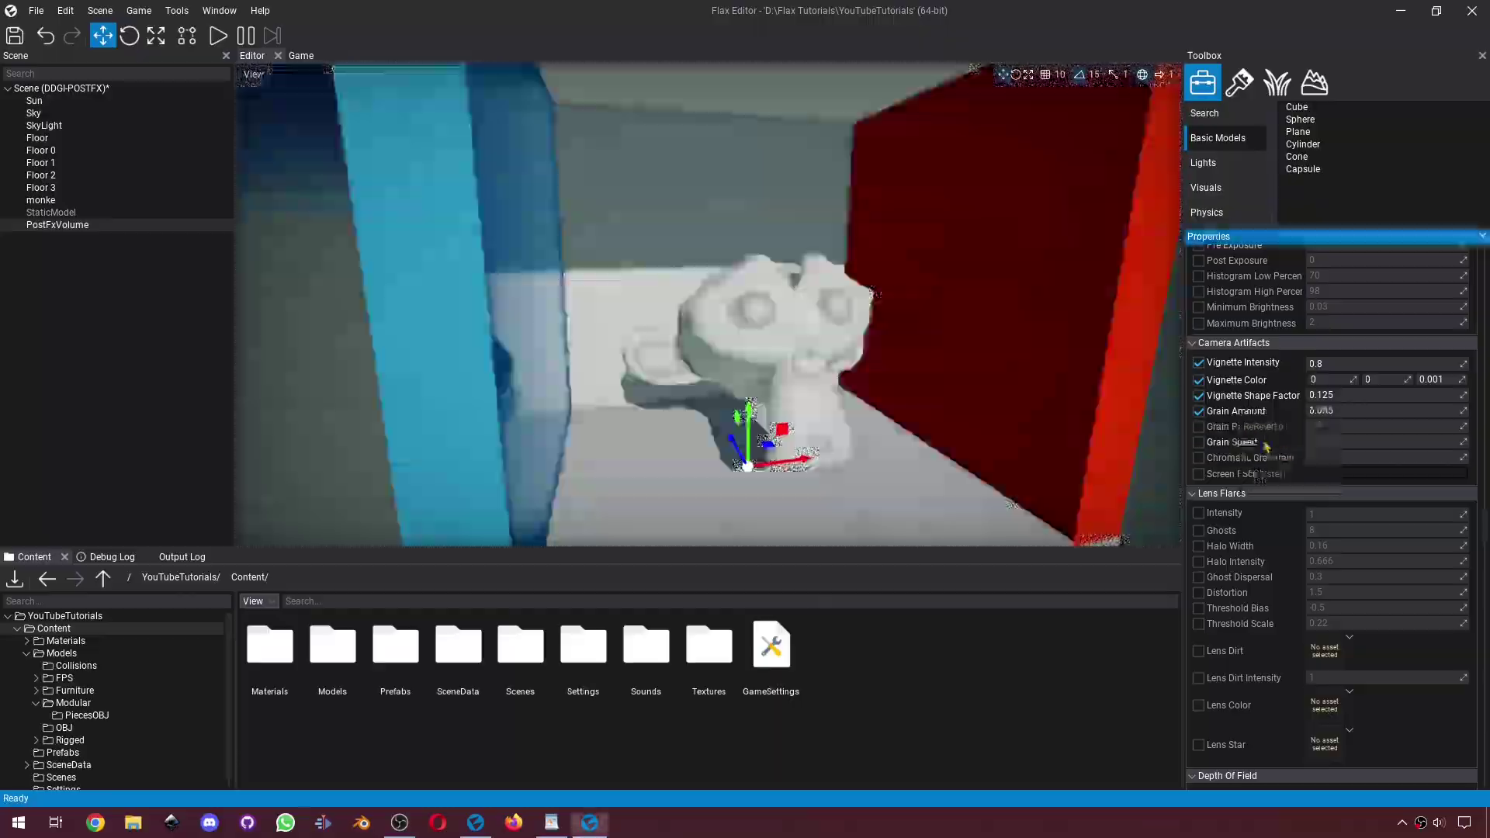
left_click(1198, 427)
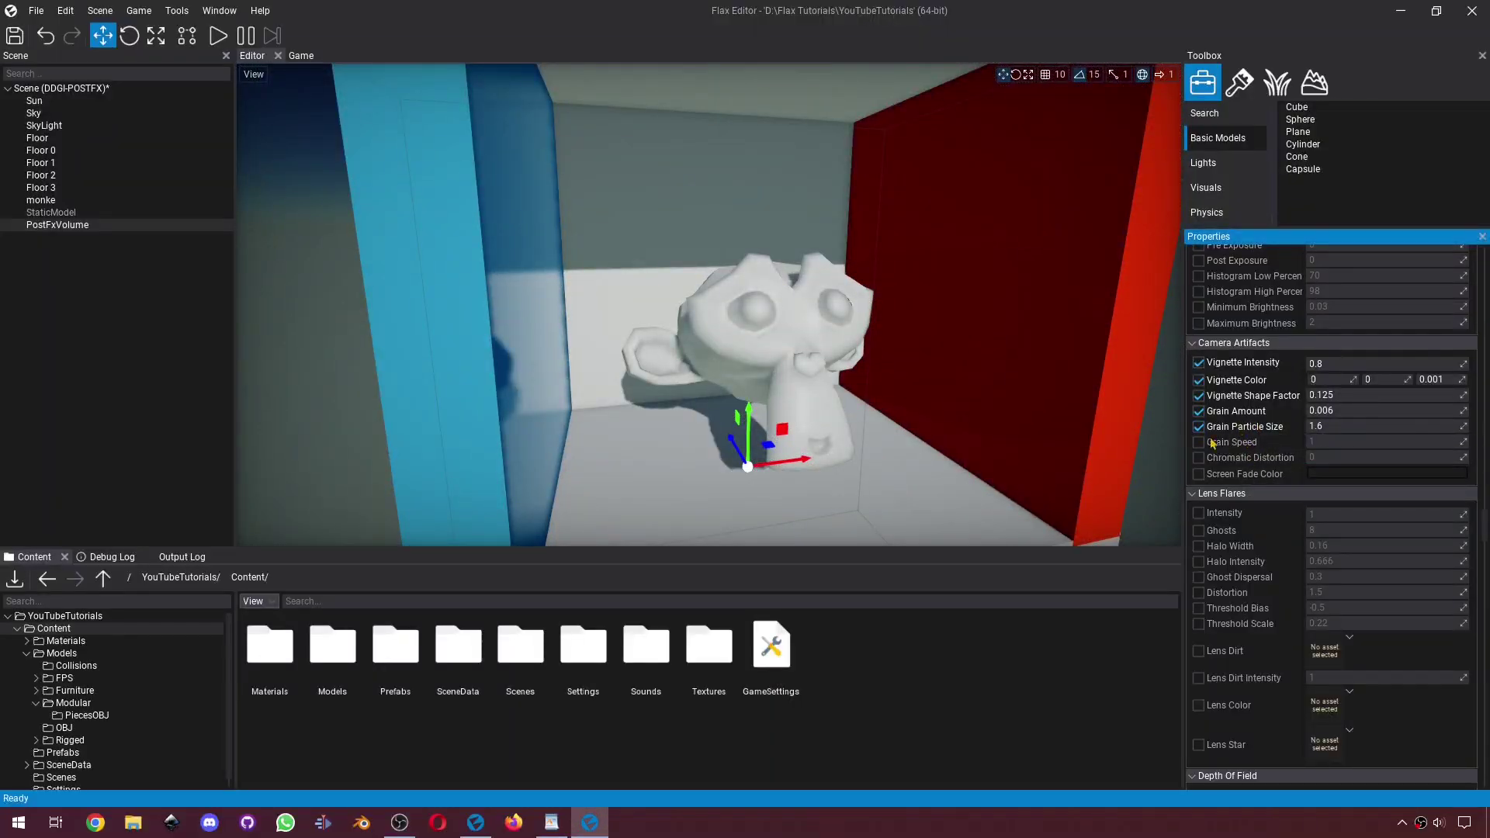
left_click(1198, 428)
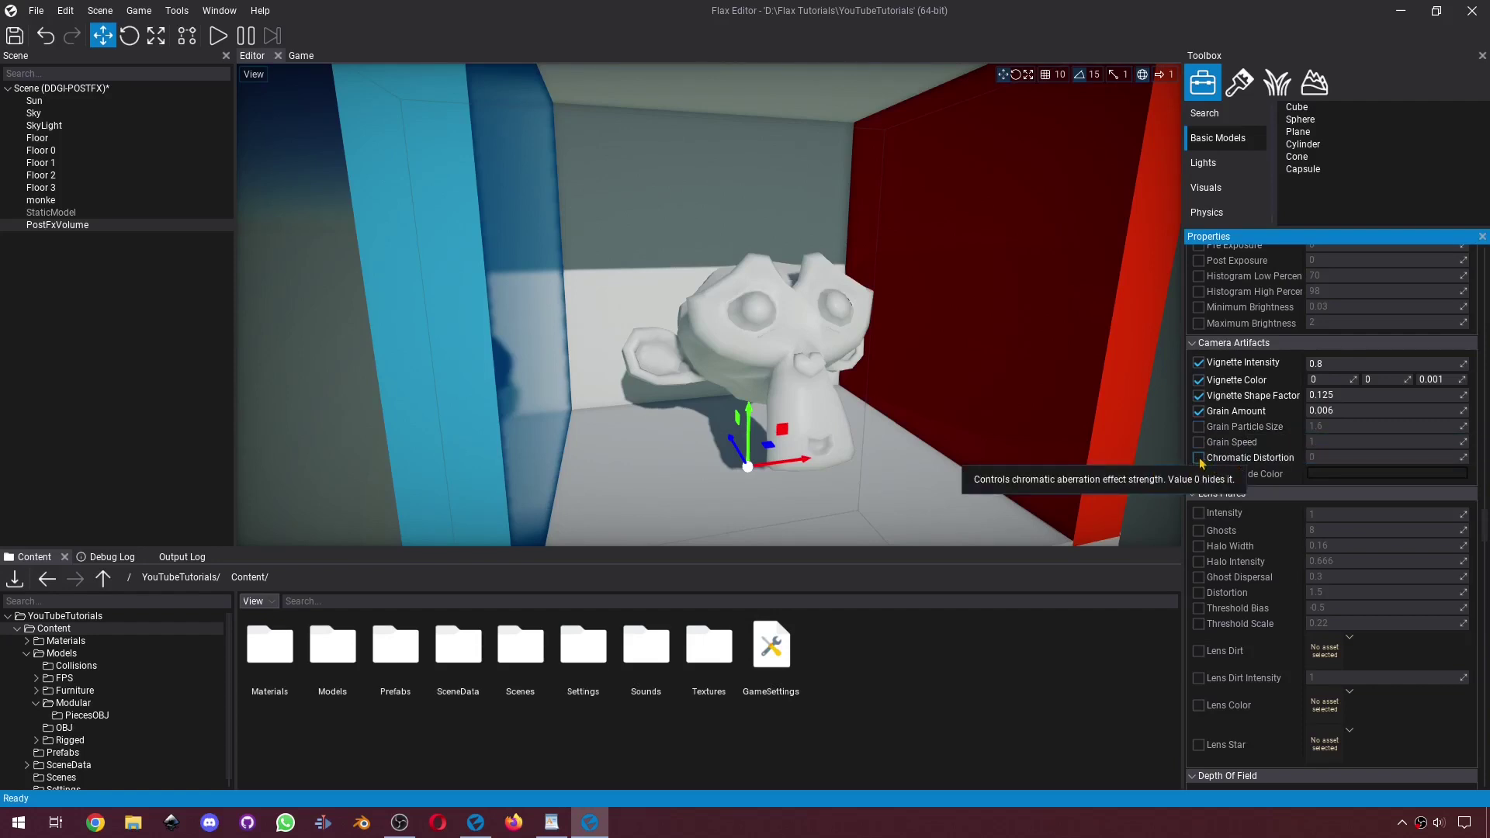
Override the Chromatic Distortion, try its effect on the scene, and reset it to default
left_click(1199, 458)
key("Return")
right_click_drag(1057, 437, 1170, 366)
key("s")
key("w")
right_click(1277, 465)
left_click(1296, 489)
Face the sun, override the Lens Flares Intensity, and compare values 0 and 3
key("s")
key("w")
key("d")
right_click_drag(858, 382, 851, 381)
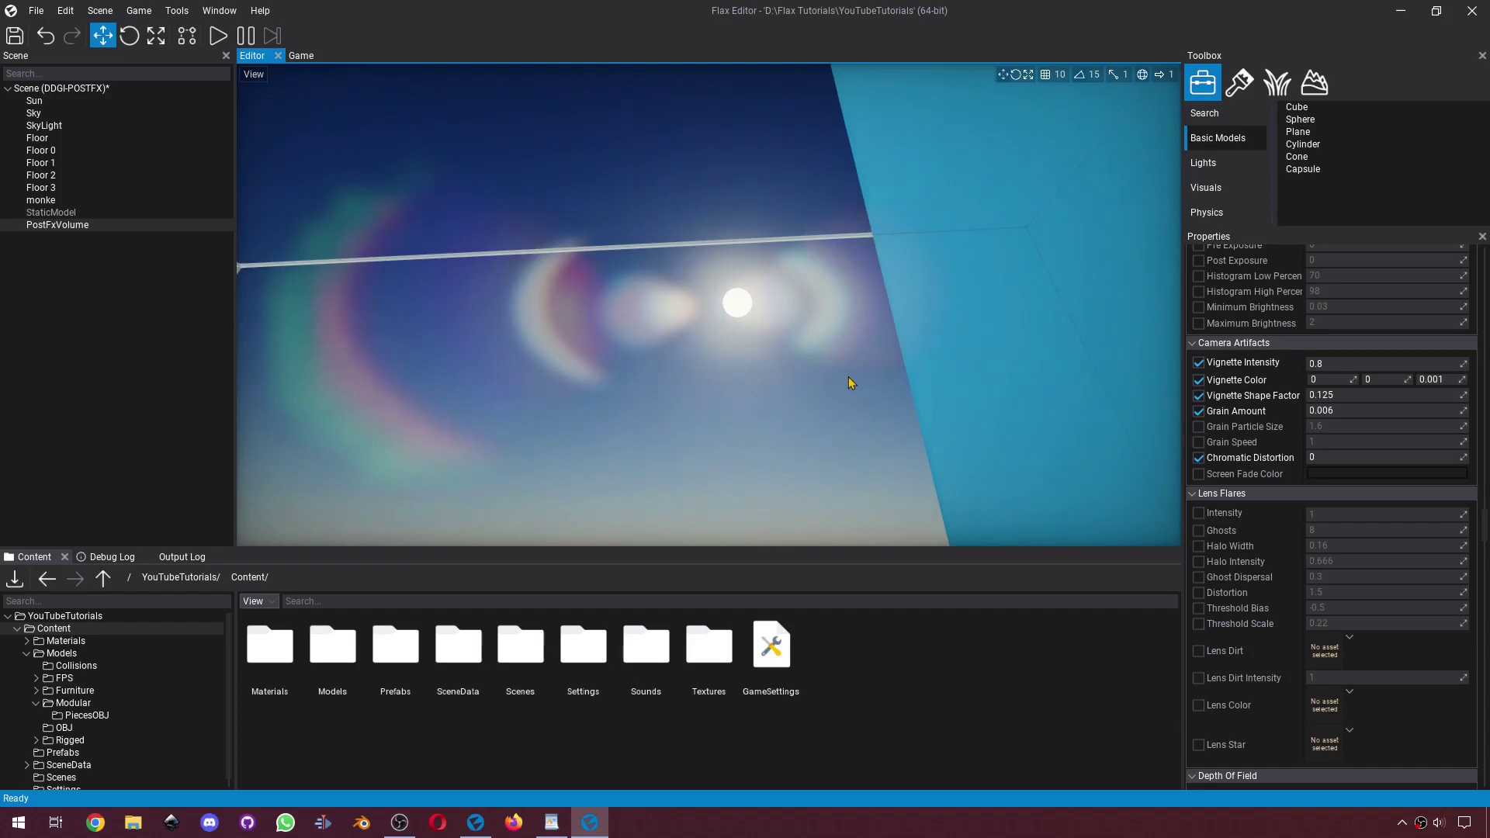
scroll(1199, 522, "down", 2)
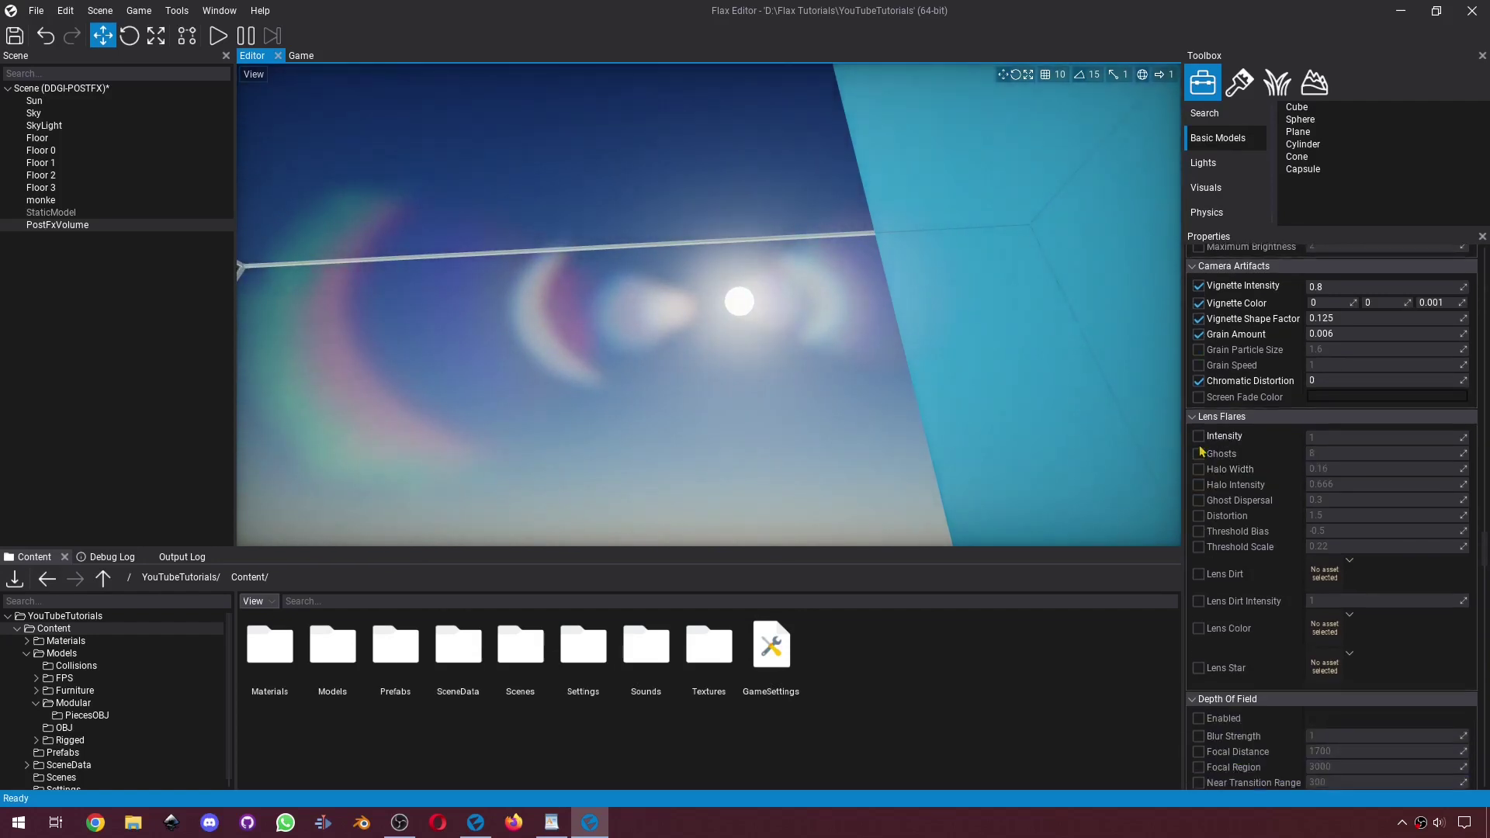
left_click(1199, 435)
left_click(1319, 436)
type("0")
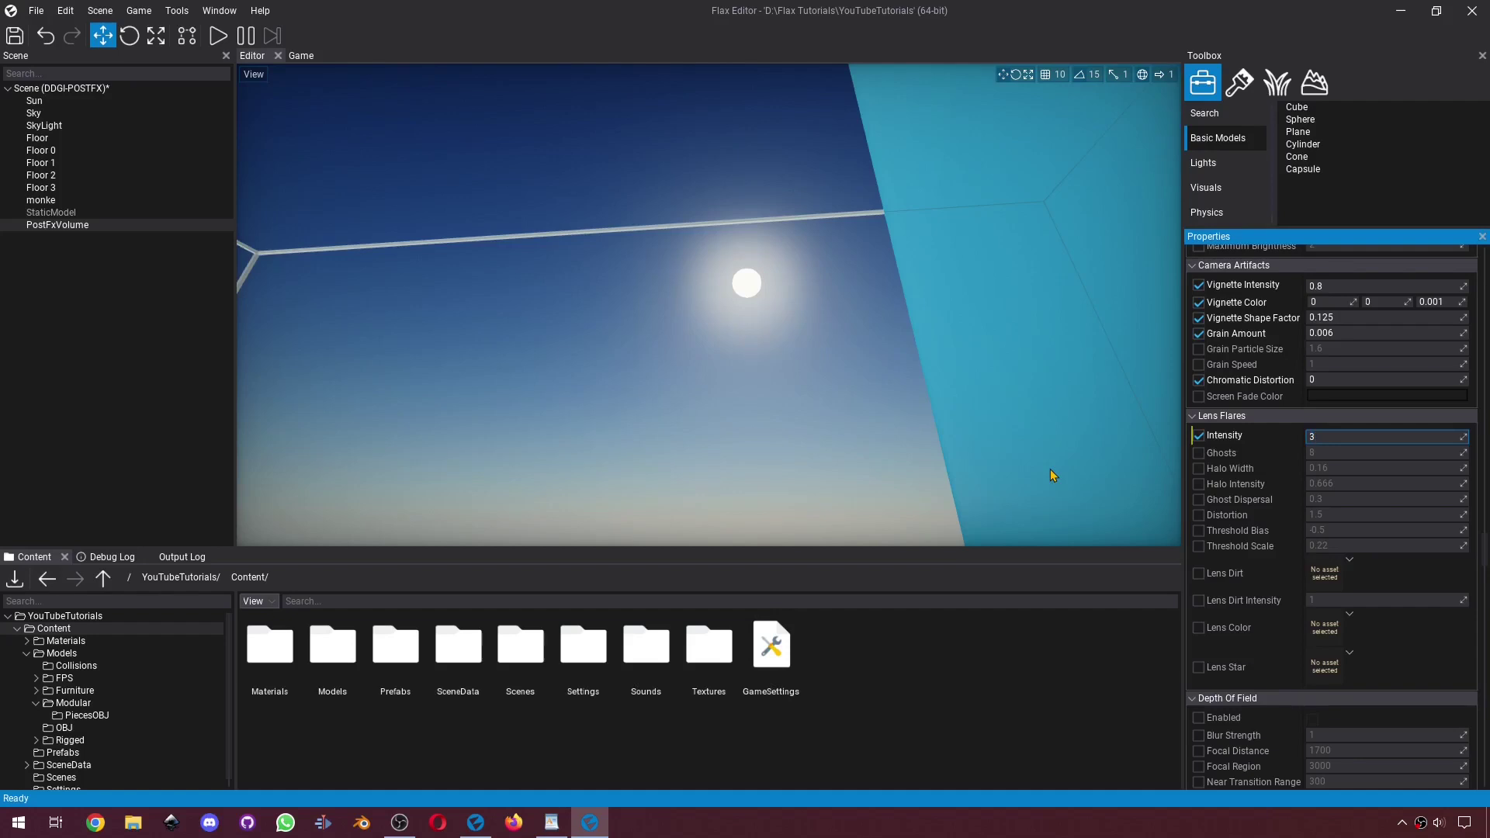
right_click_drag(780, 396, 737, 395)
Set the Lens Flares Intensity to 10 and check the flares around the sun
left_click(1322, 437)
type("10")
key("Return")
right_click_drag(776, 349, 792, 341)
Override the lens flare Ghosts, try a different count, and override the Halo Width
left_click(1245, 449)
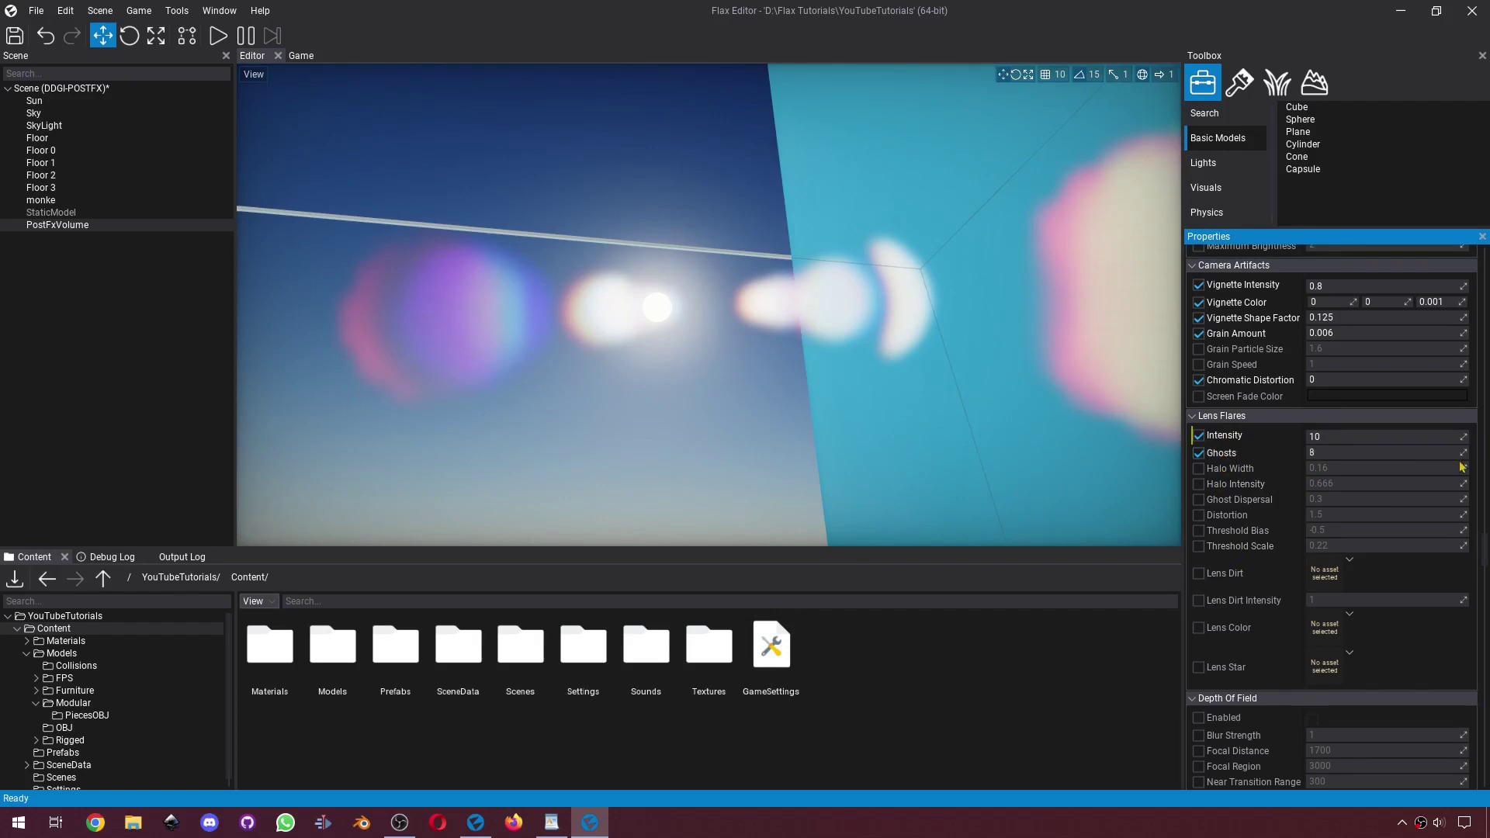
mouse_move(1459, 453)
left_mouse_down()
mouse_move(1366, 453)
mouse_move(1482, 453)
mouse_move(1470, 468)
left_mouse_up()
left_click(1197, 470)
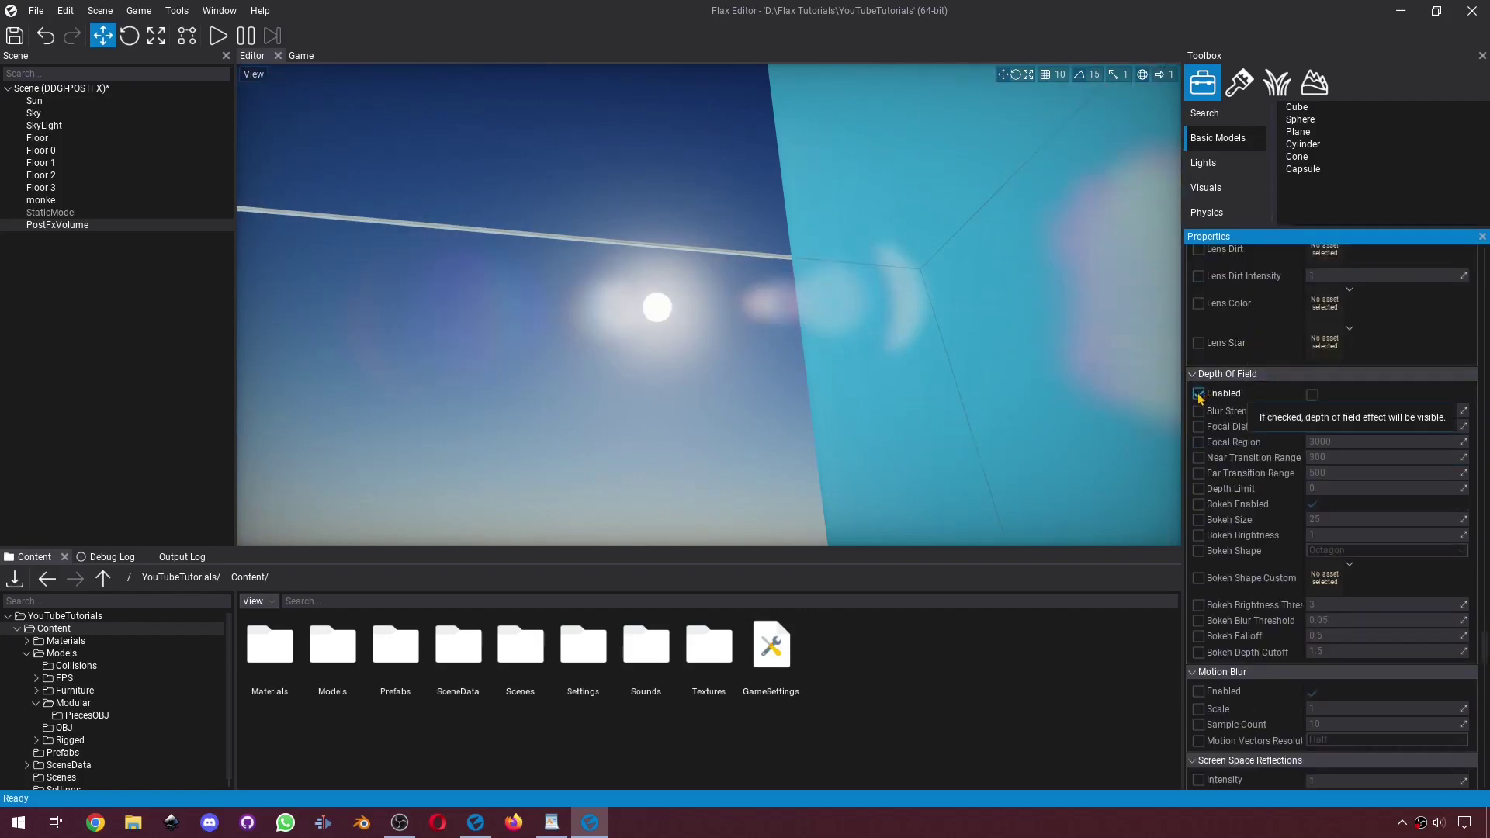
Override and enable Depth of Field, and inspect the box's blur from different distances
left_click(1199, 393)
left_click(1311, 395)
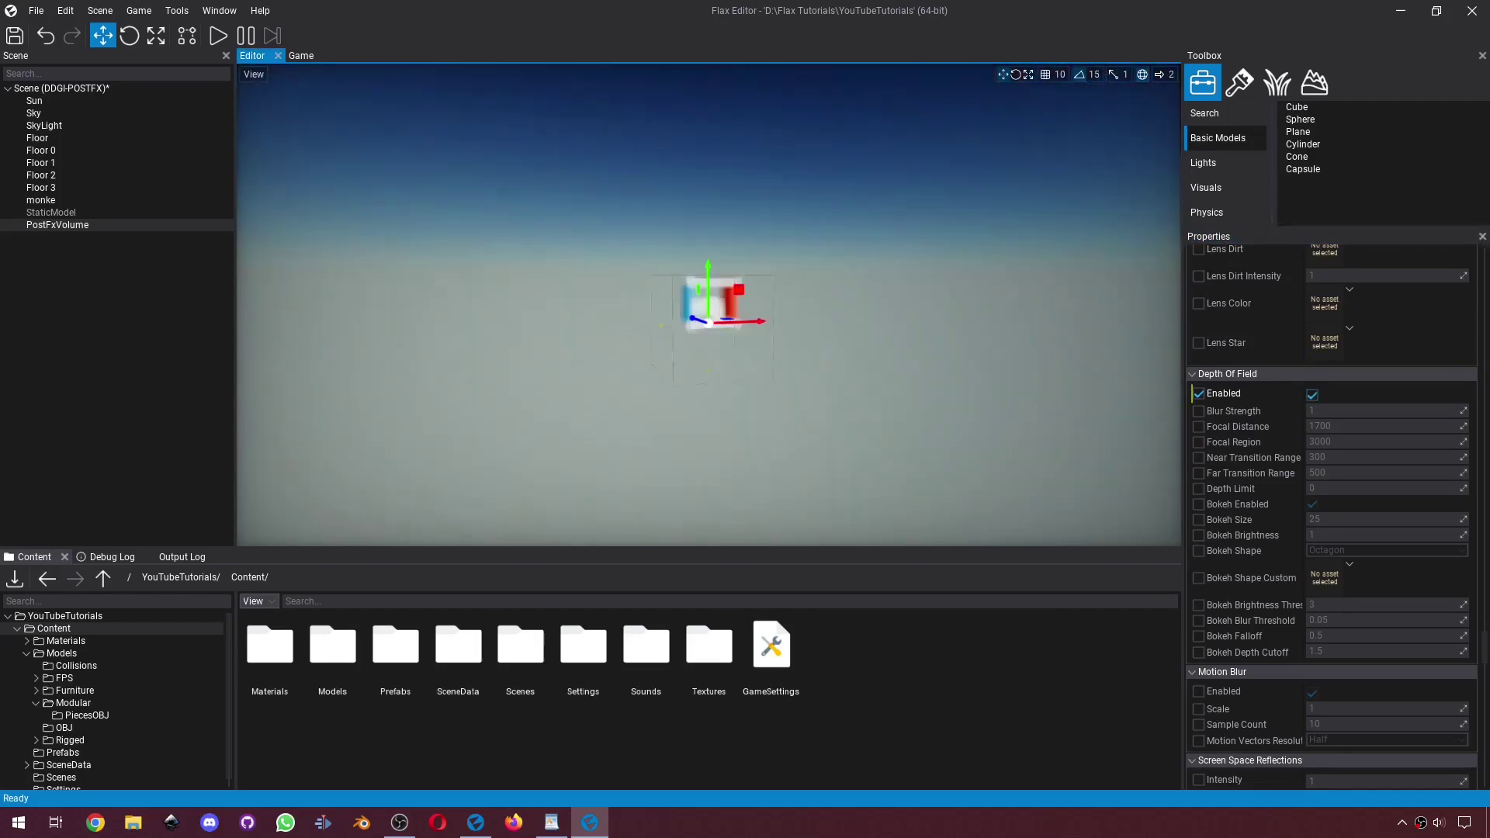
left_click(860, 299)
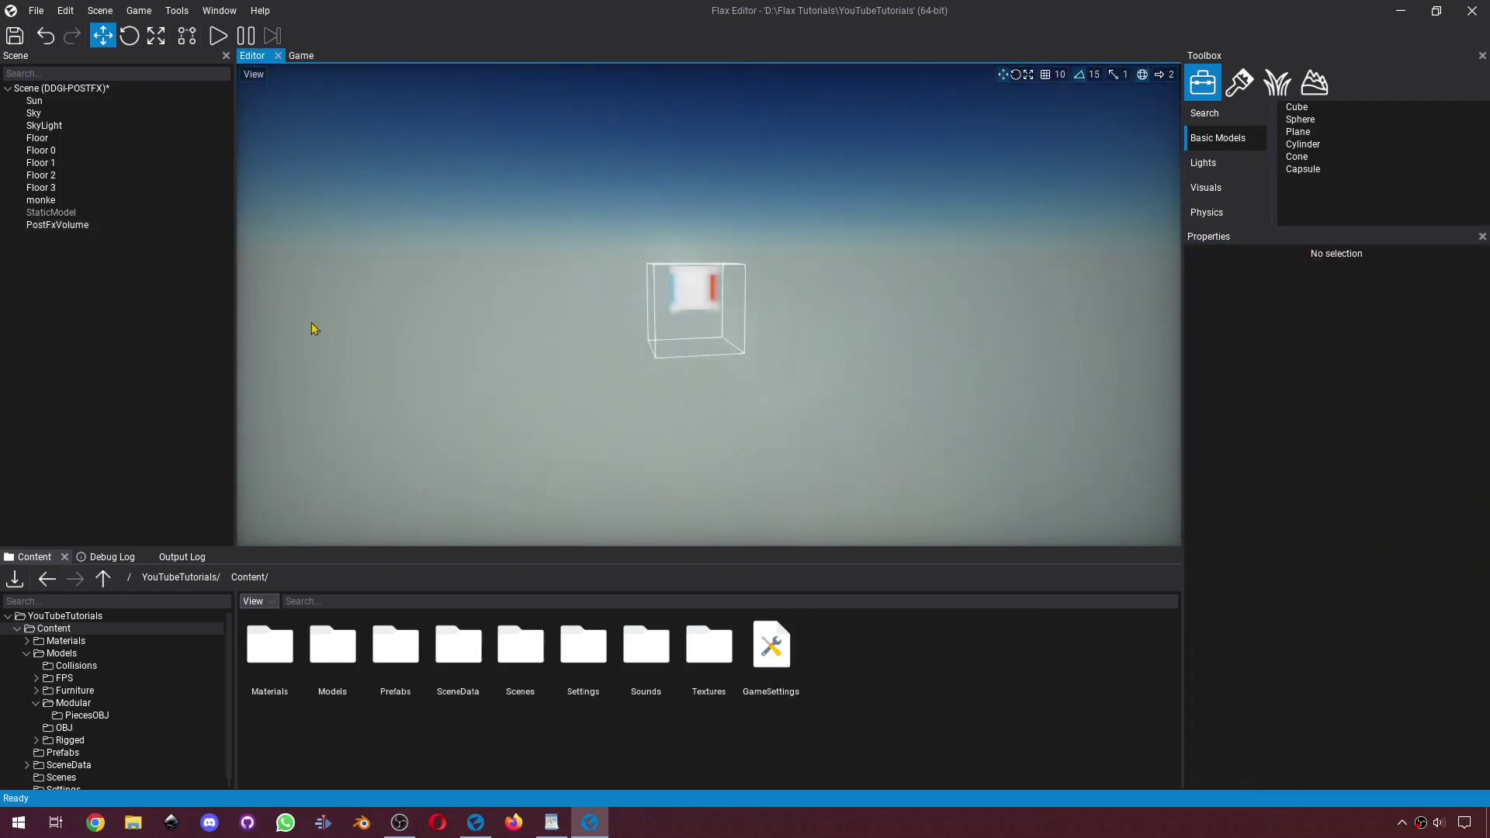
key("w")
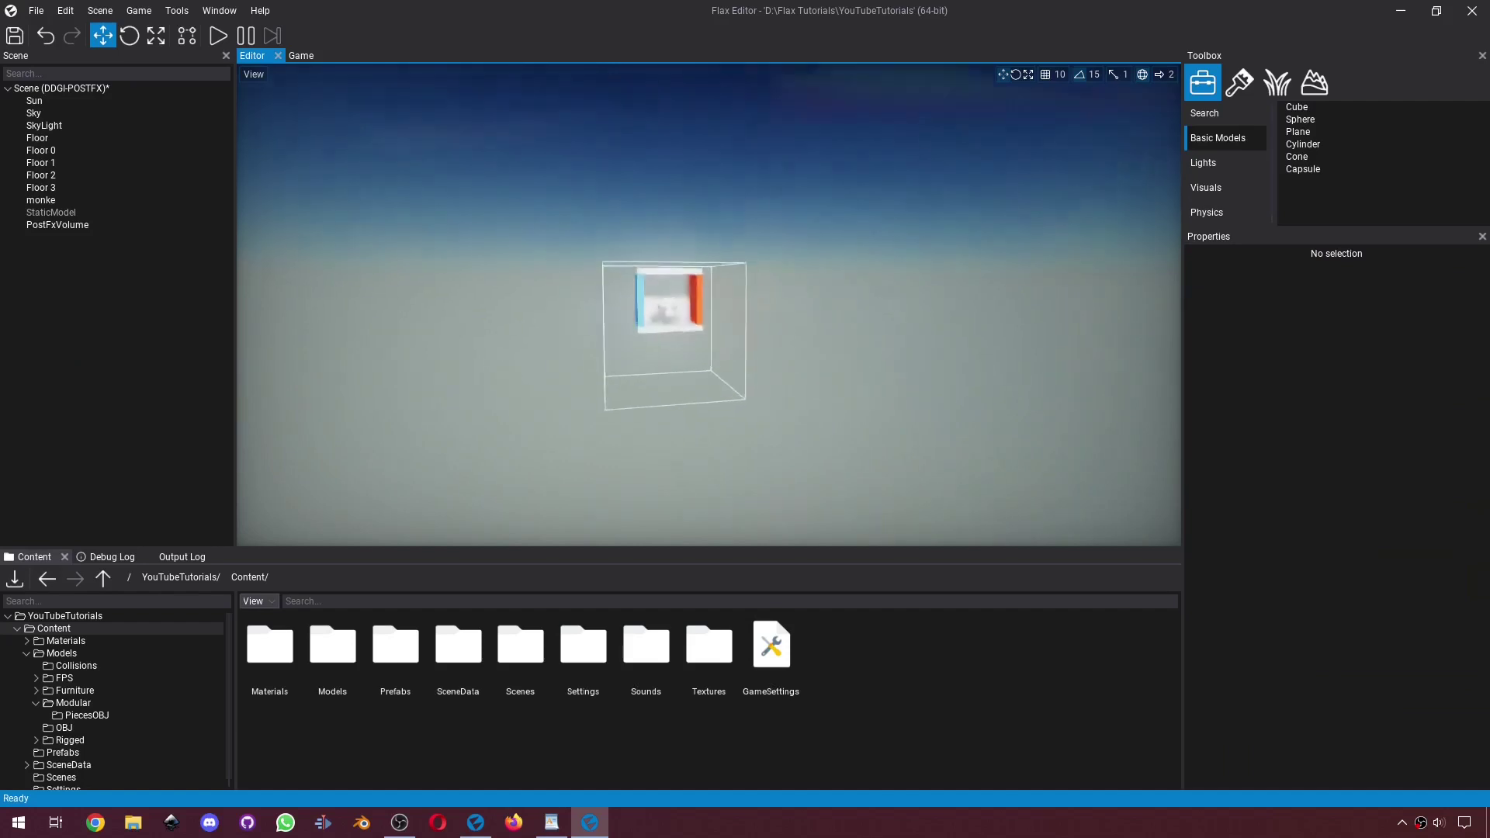
key("s")
key("w")
key("w")
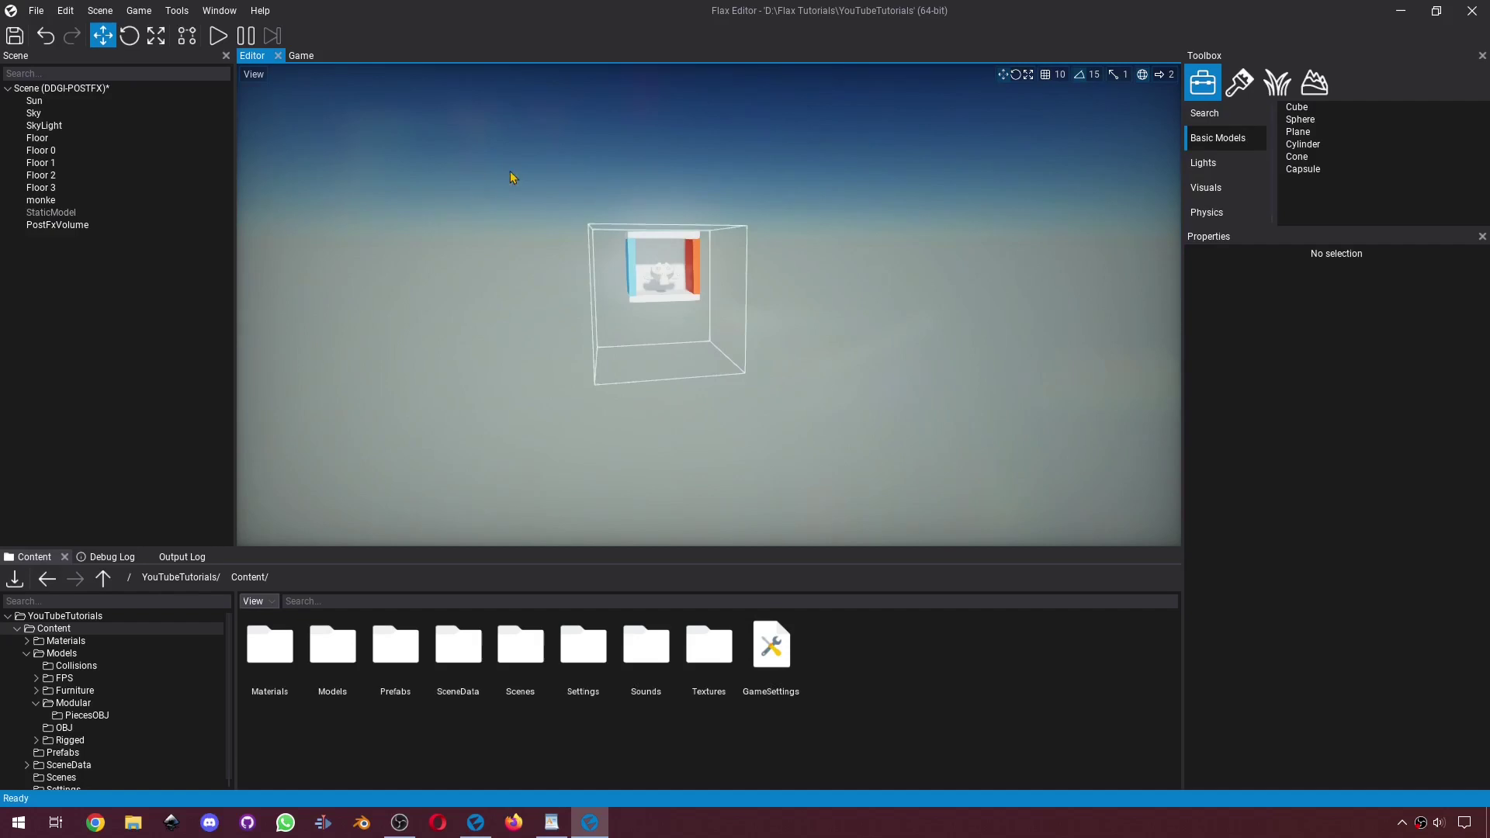
scroll(1012, 261, "up", 2)
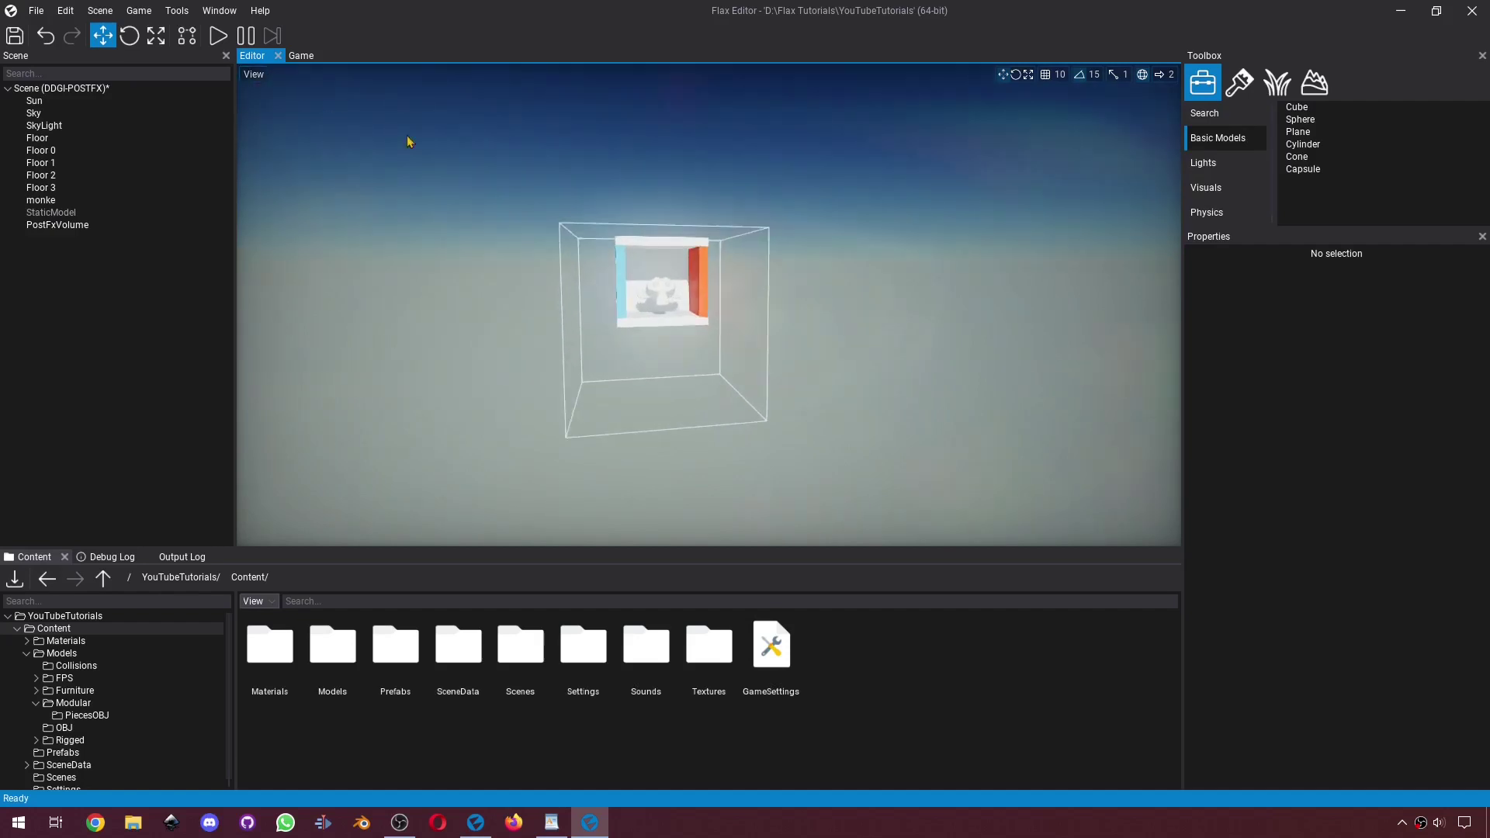
Look through the viewport's View Flags and examine the monkey head up close
left_click(252, 78)
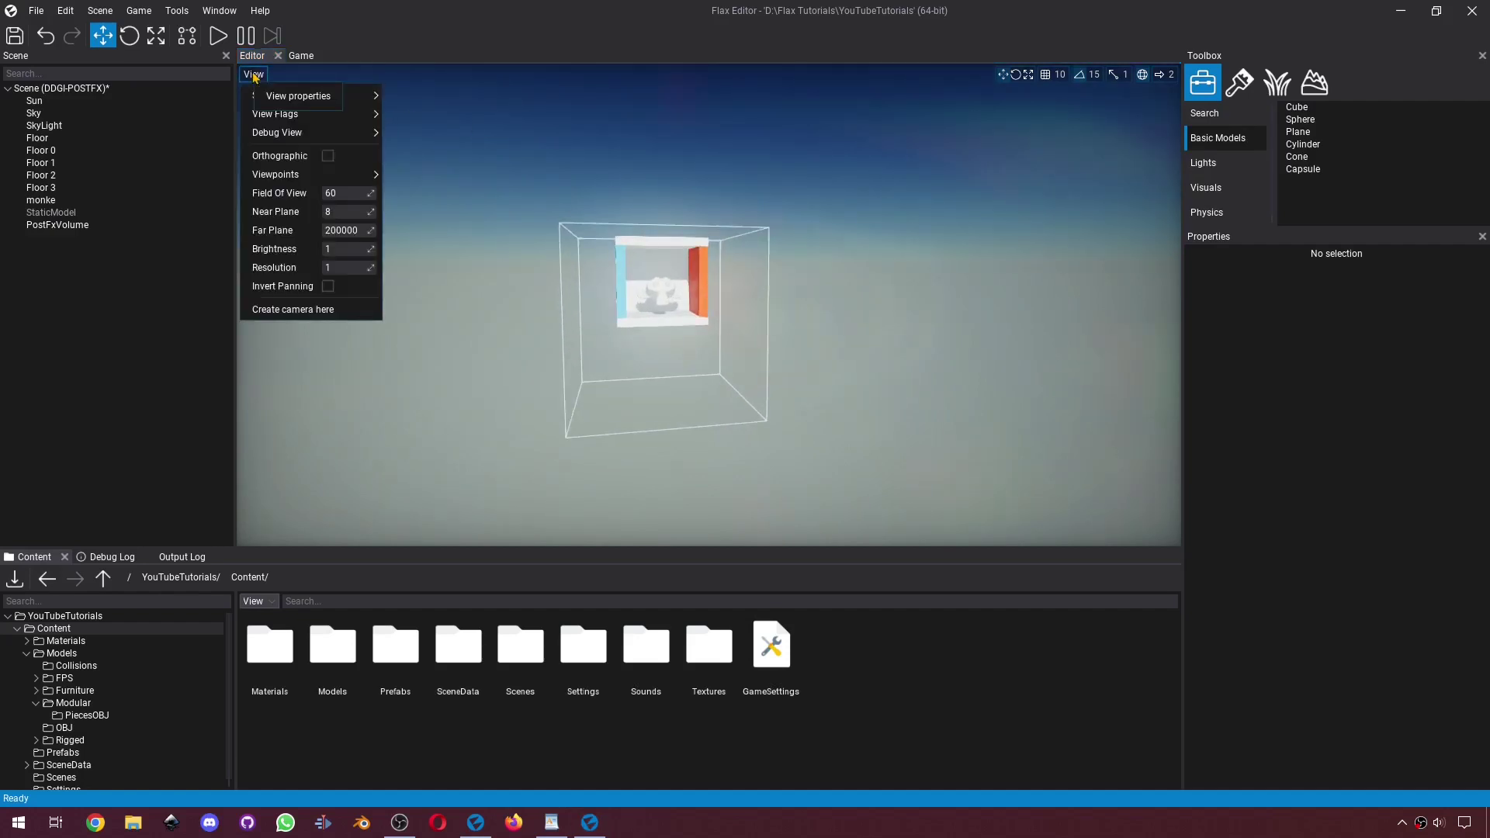
mouse_move(335, 118)
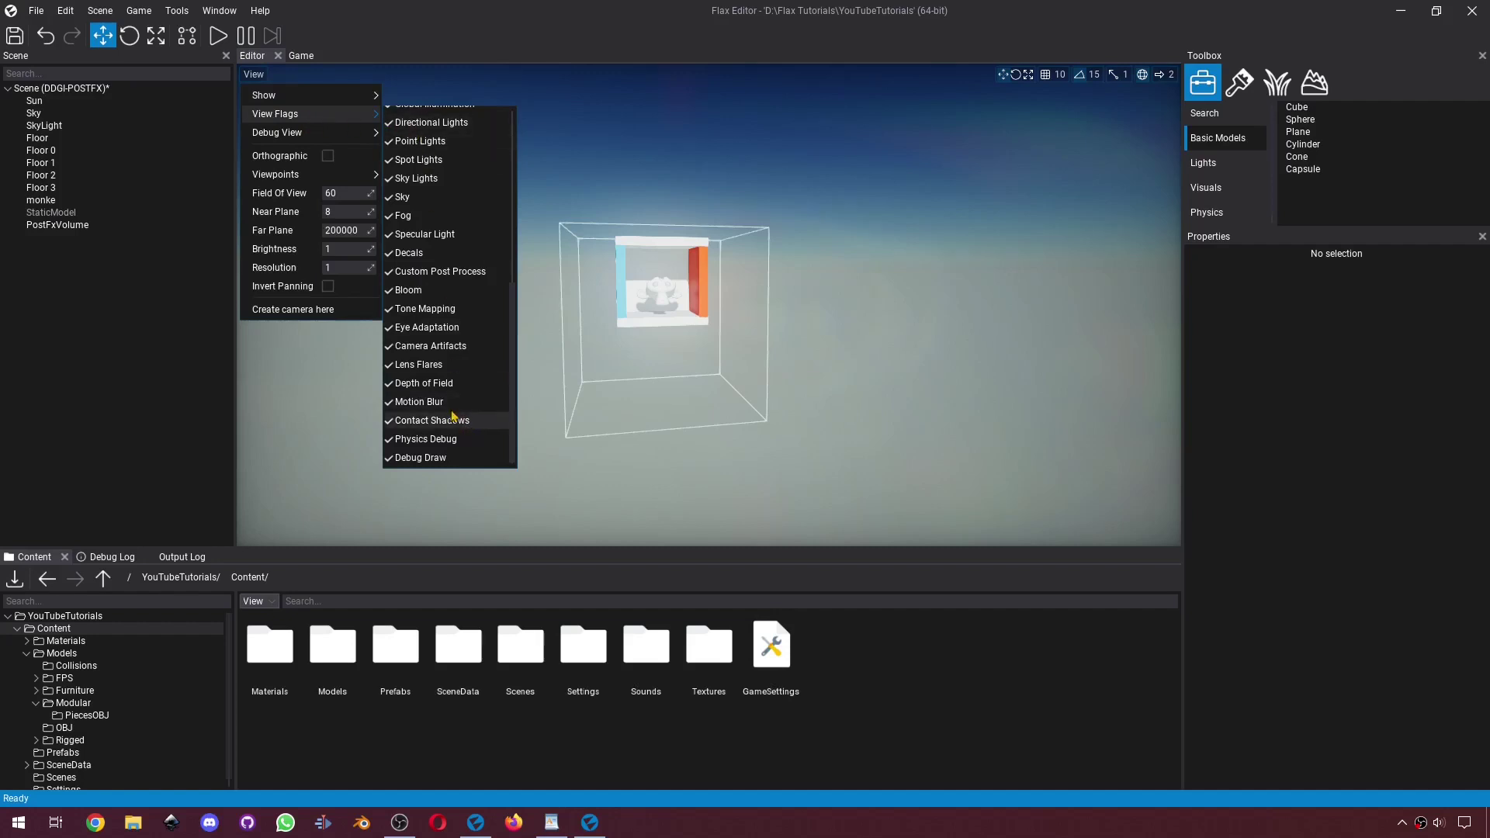
mouse_move(620, 355)
right_mouse_down()
mouse_move(566, 309)
mouse_move(566, 325)
mouse_move(528, 326)
mouse_move(598, 341)
right_mouse_up()
key("w")
key("w")
scroll(574, 342, "down", 1)
key("s")
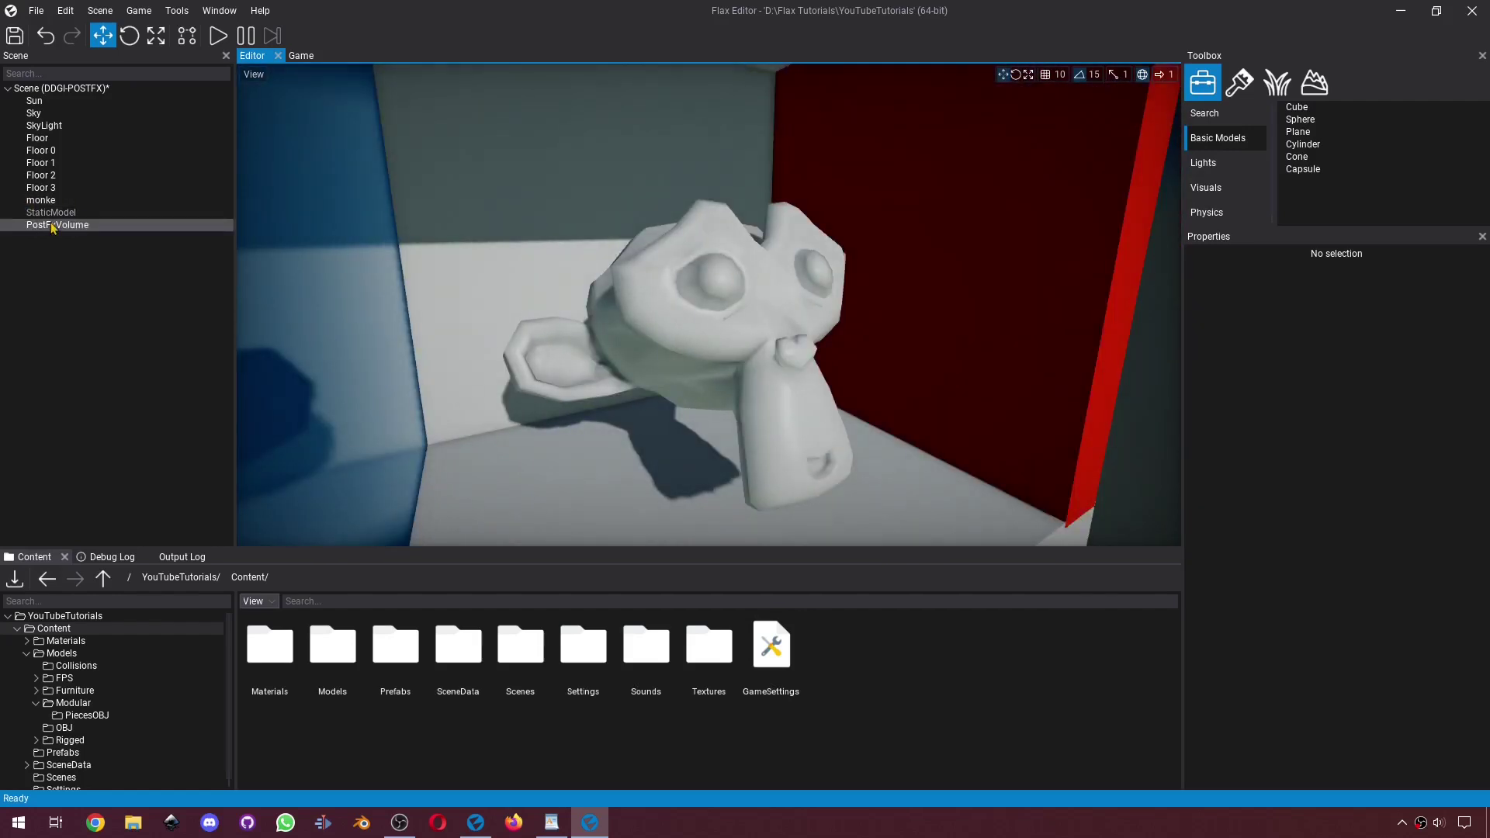
Select the PostFxVolume and disable its Depth of Field effect
left_click(58, 225)
scroll(1487, 314, "down", 3)
left_click_drag(1484, 314, 1484, 737)
scroll(1282, 541, "up", 2)
scroll(1283, 542, "up", 3)
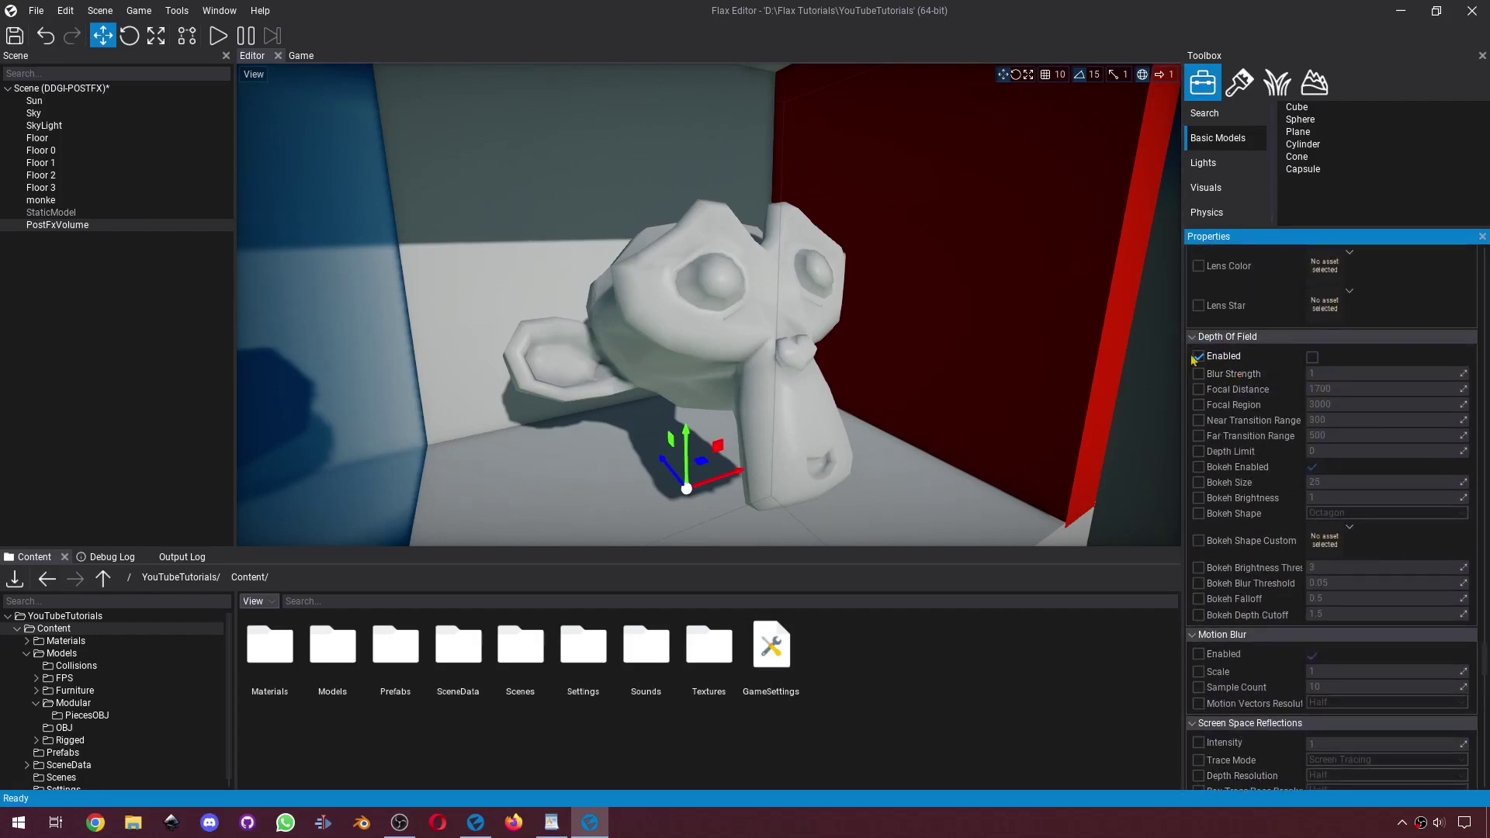
Override the Motion Blur Enabled setting, compare it on and off while moving the camera, and leave it off
scroll(1203, 373, "down", 5)
left_click(1199, 431)
right_click_drag(853, 311, 753, 310)
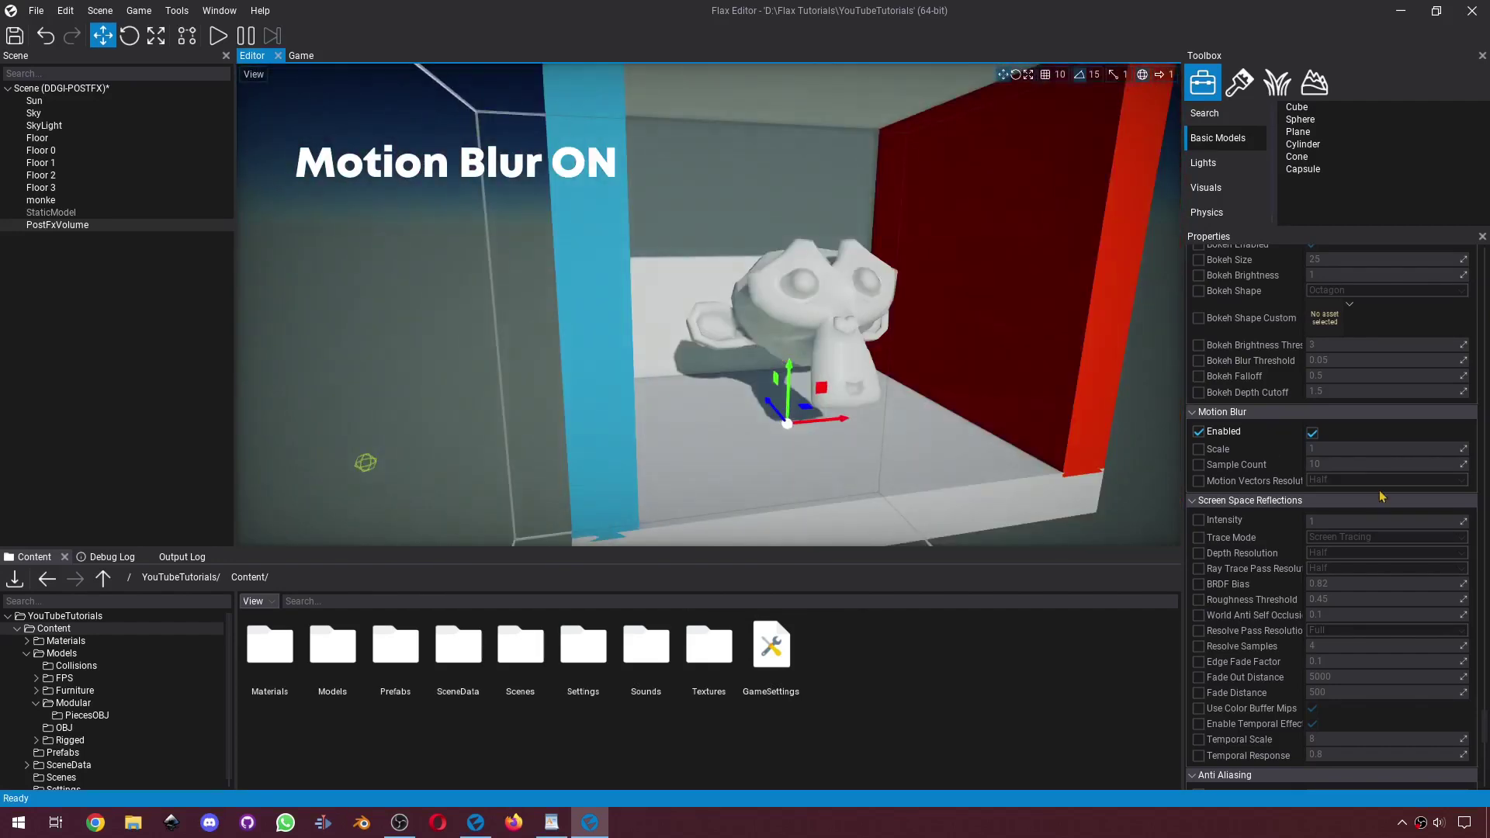
left_click(1311, 432)
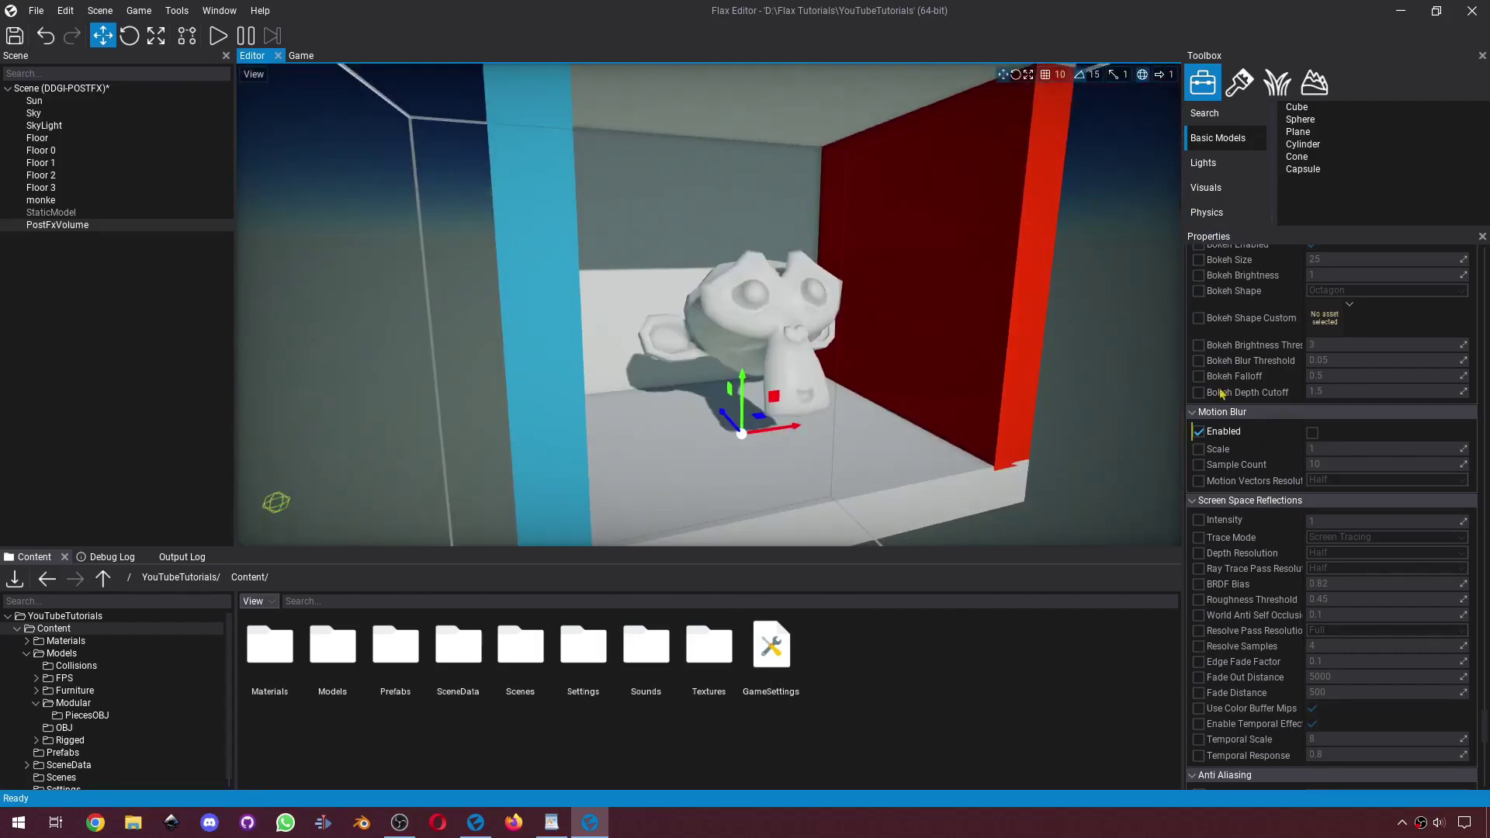
left_click(1311, 432)
right_click_drag(699, 310, 668, 310)
left_click(1312, 432)
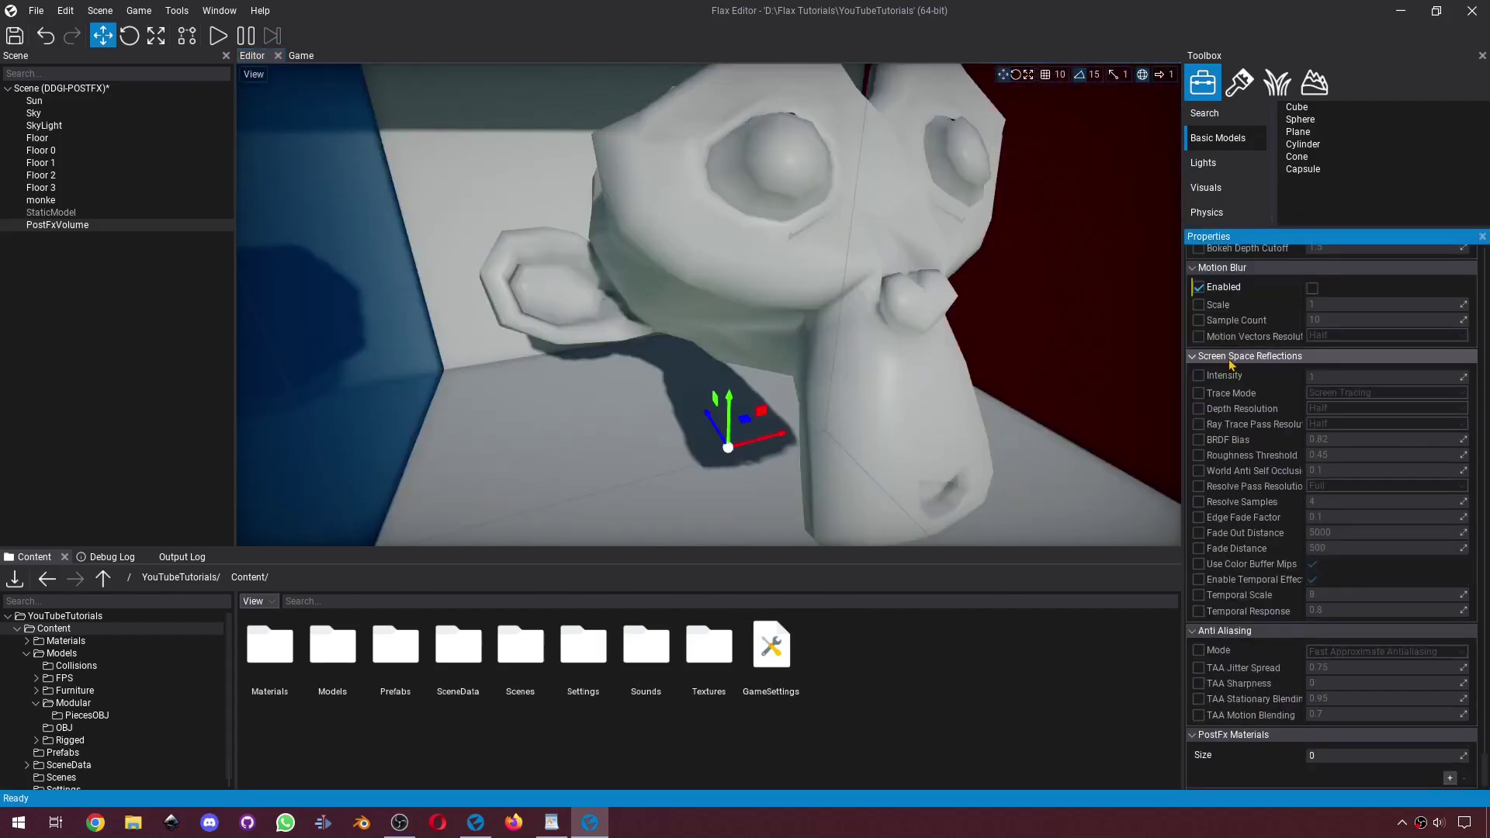
Override the Screen Space Reflections Intensity and inspect the reflections on the box's blue wall up close
right_click_drag(990, 348, 931, 348)
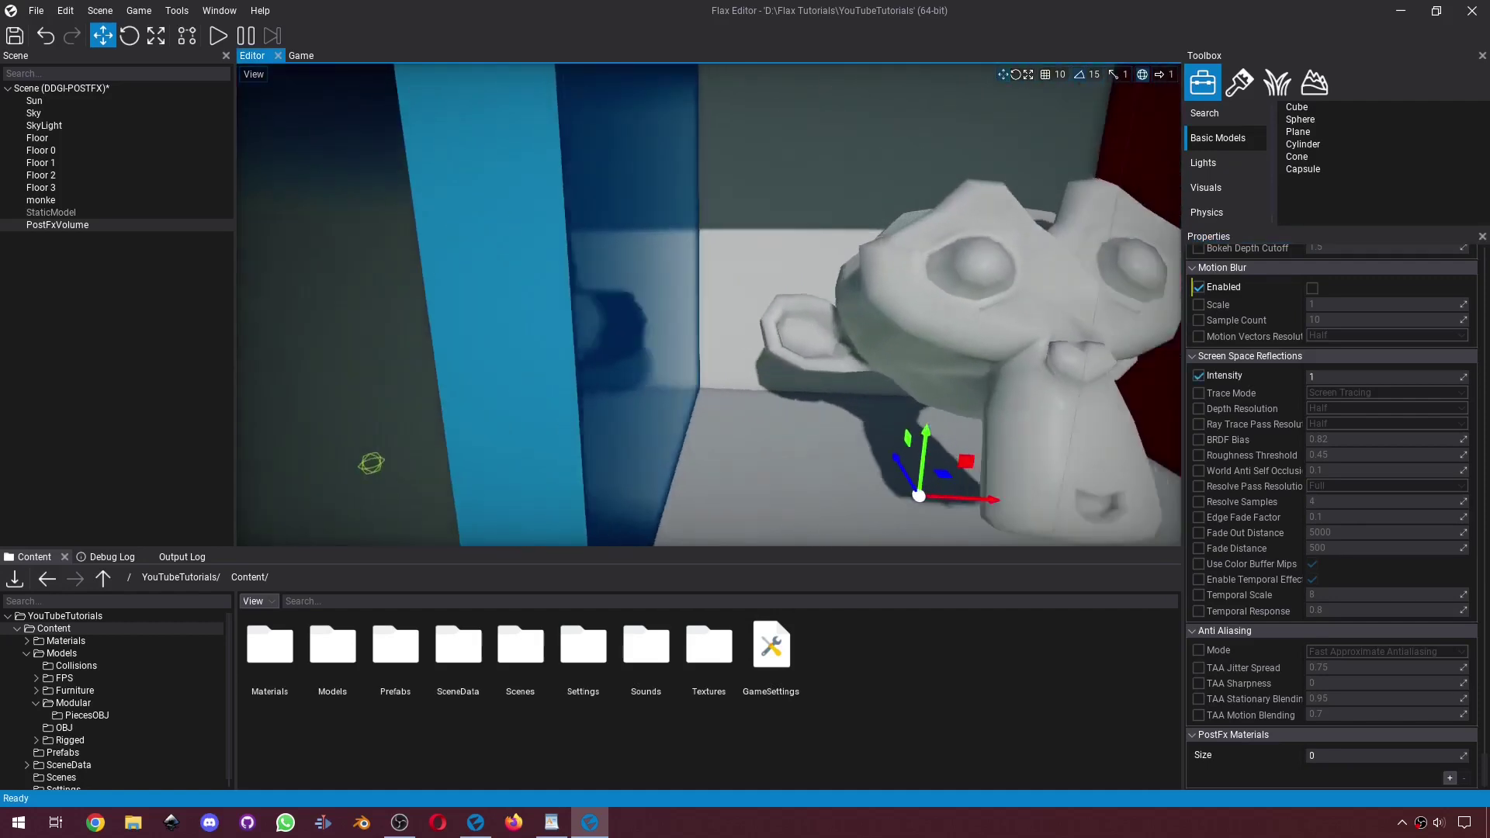
mouse_move(698, 310)
right_mouse_down()
mouse_move(698, 341)
mouse_move(682, 311)
right_mouse_up()
mouse_move(684, 203)
right_mouse_down()
mouse_move(653, 203)
mouse_move(684, 203)
right_mouse_up()
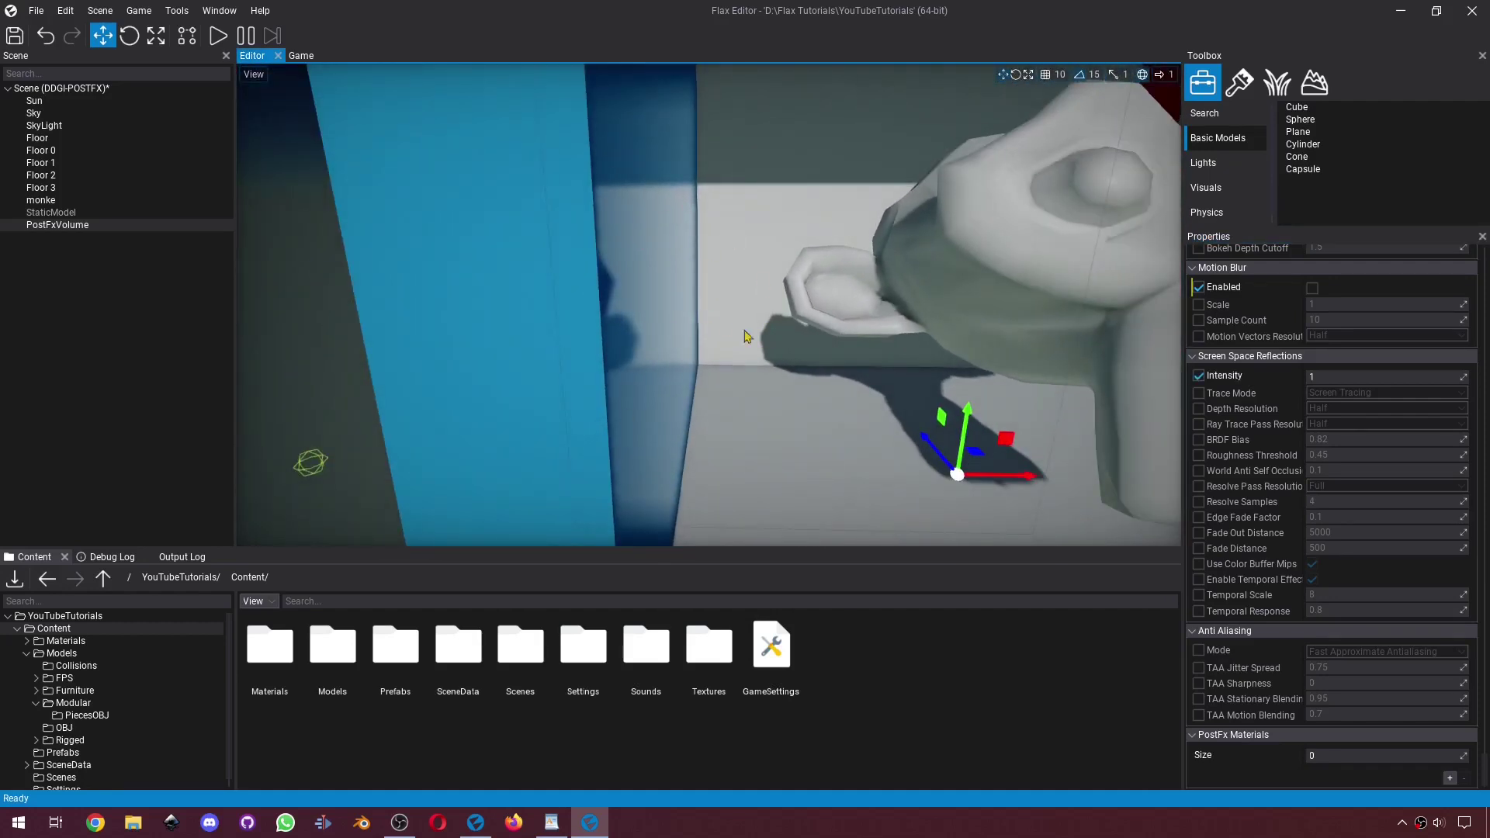
right_click_drag(744, 331, 744, 332)
key("d")
Set the Screen Space Reflections Intensity to 0 for comparison, raise it to 5, and inspect the blue wall from a shifted viewpoint
left_click_drag(1350, 378, 1309, 381)
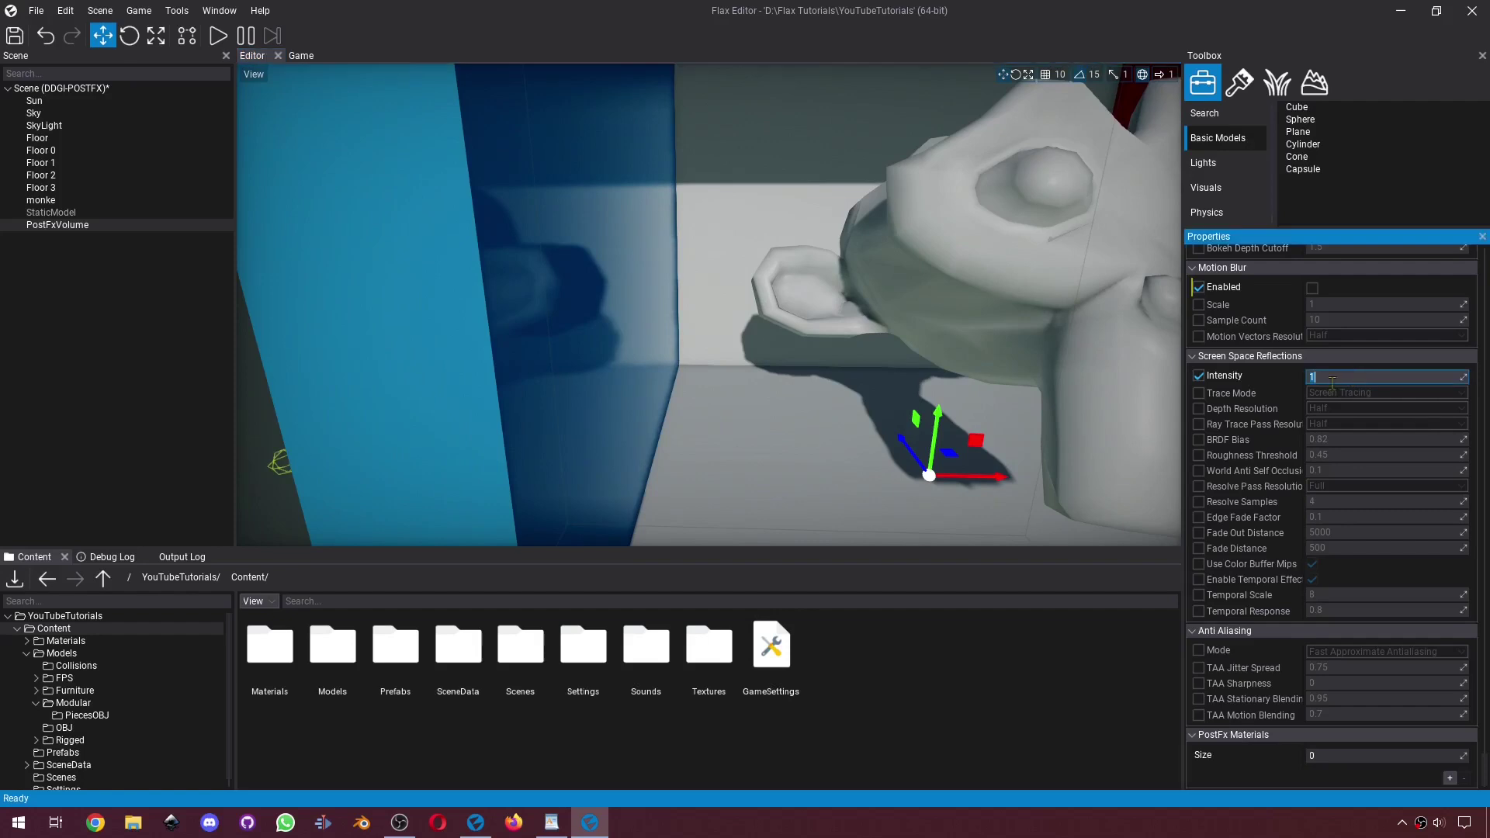
type("0")
key("Return")
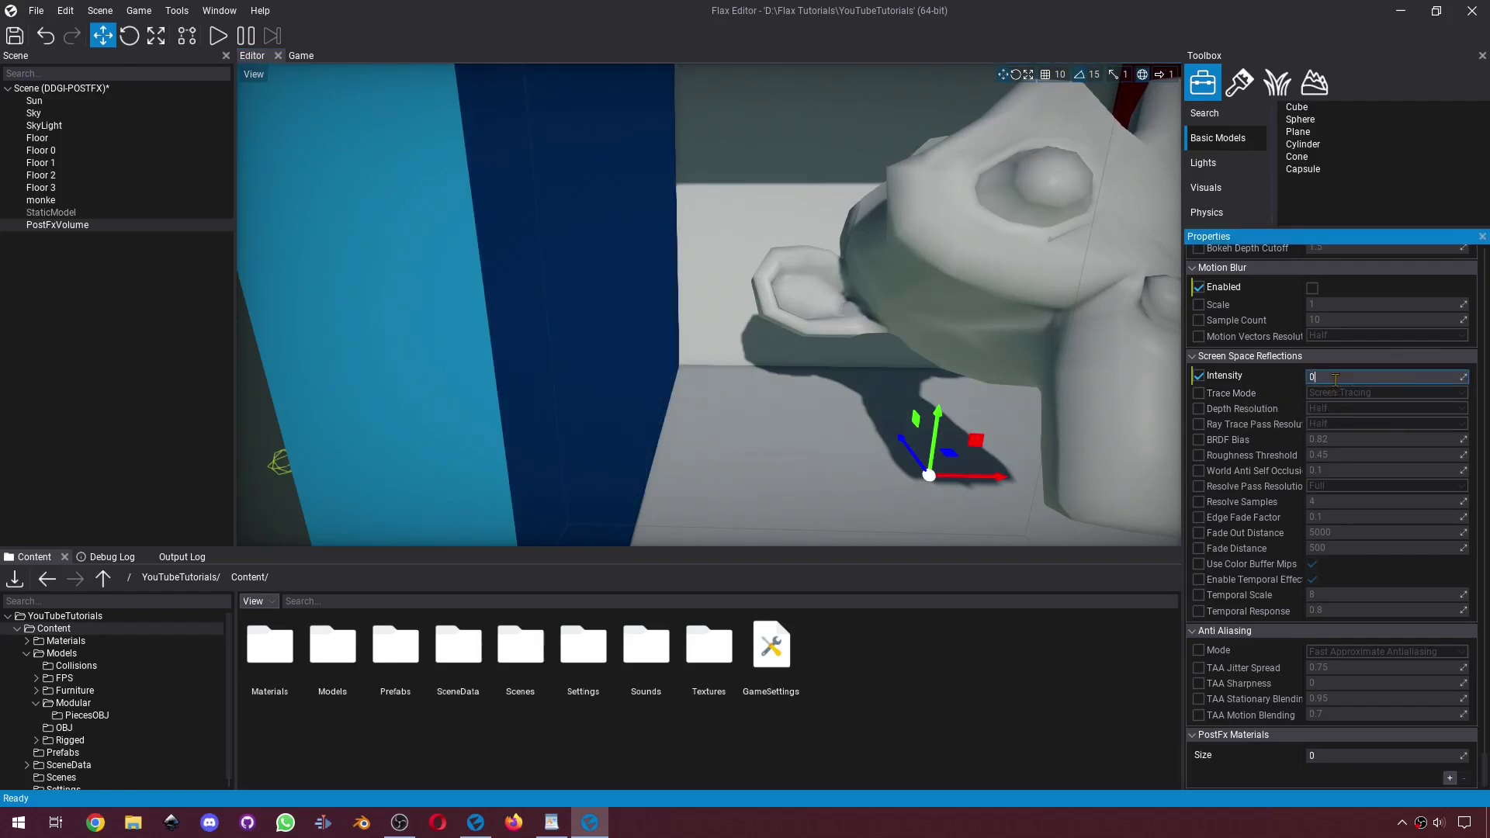
key("Return")
mouse_move(953, 327)
right_mouse_down()
mouse_move(822, 281)
mouse_move(953, 328)
right_mouse_up()
key("d")
key("a")
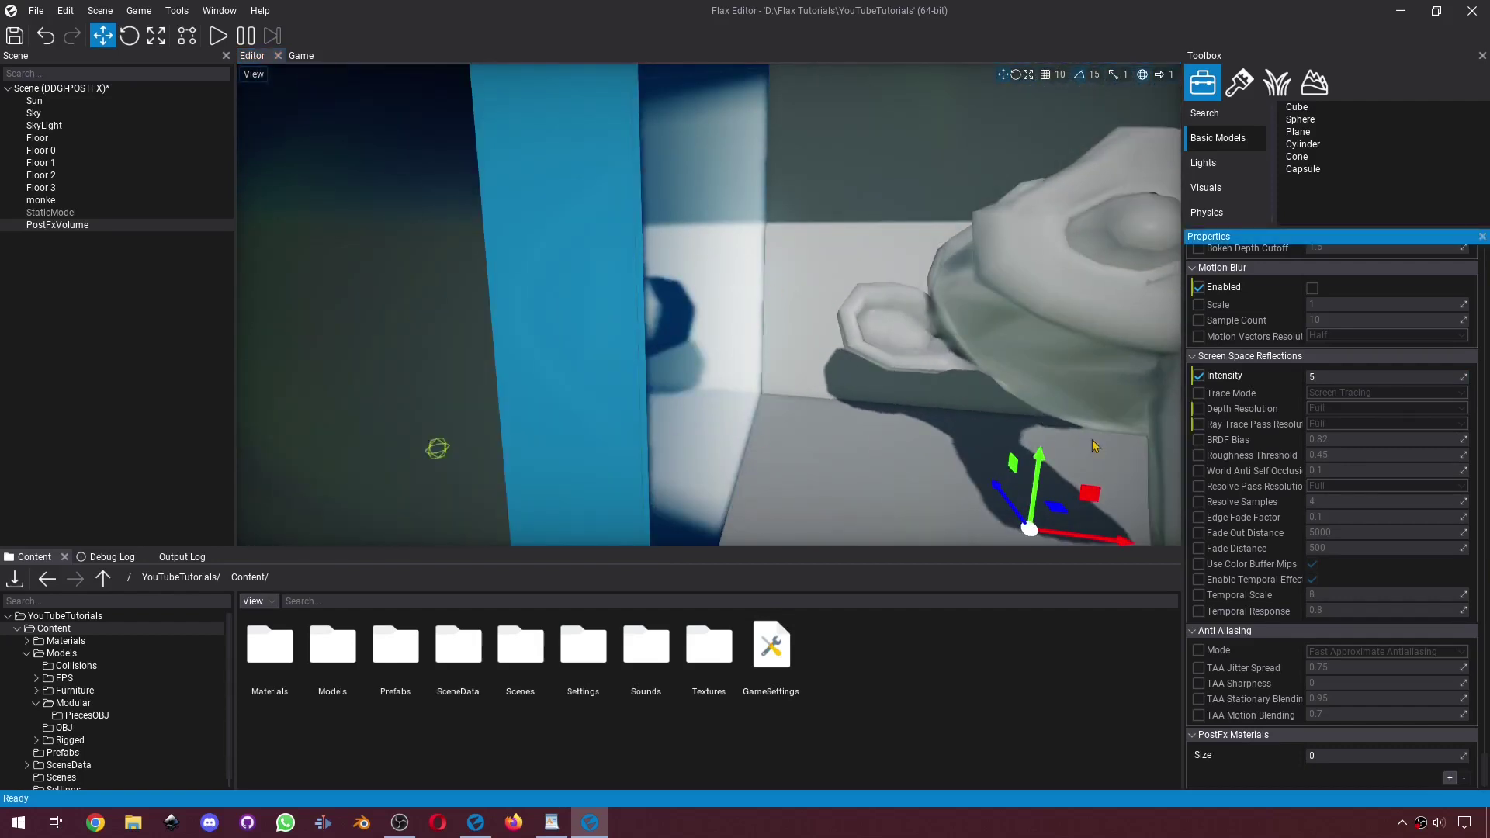
Override the reflections' Depth Resolution and Ray Trace Pass Resolution at Full, compare the result on the blue wall, and remove both overrides
mouse_move(1244, 415)
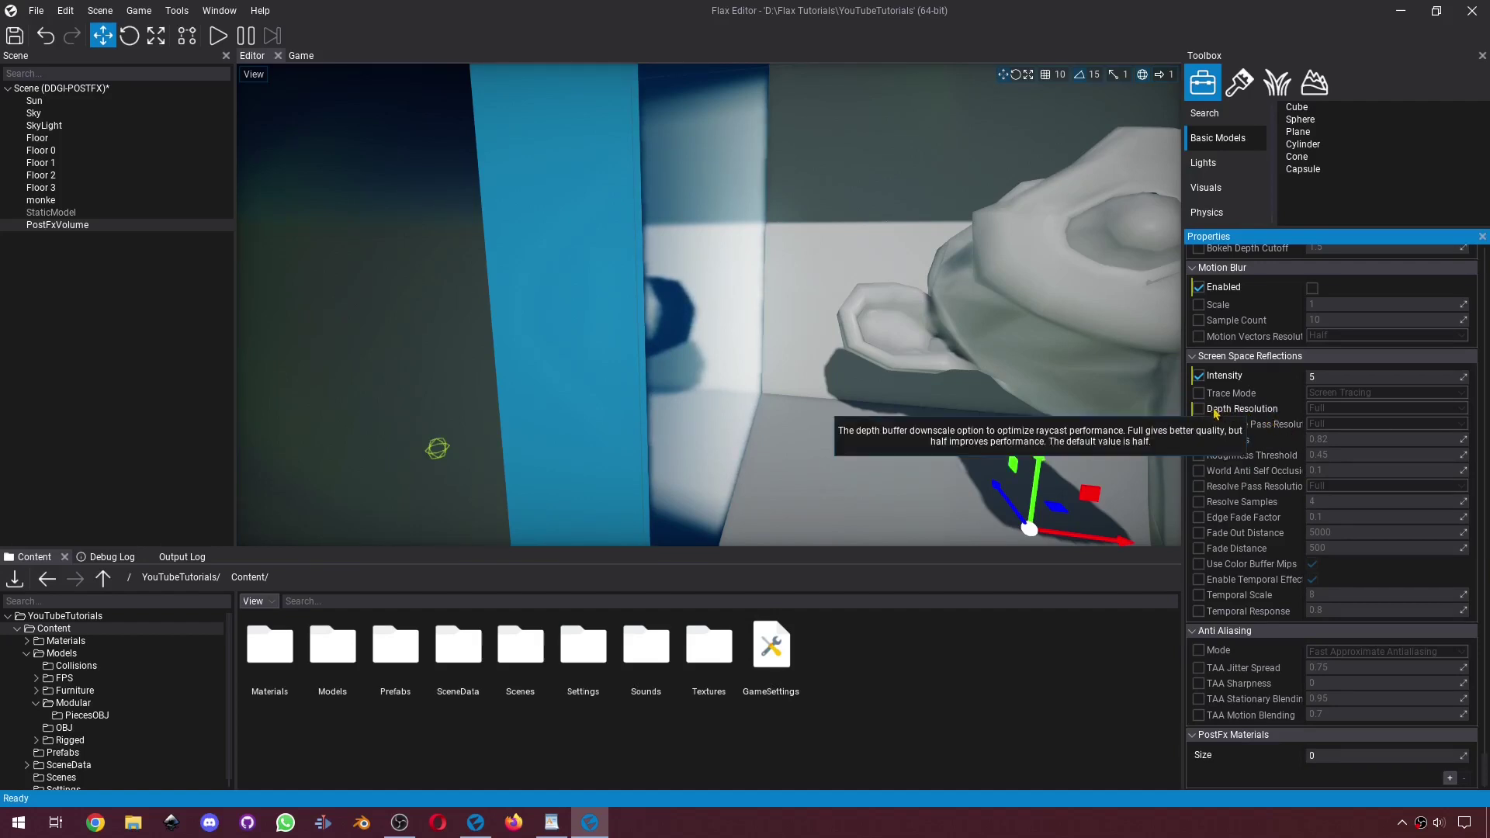
left_click(1198, 409)
left_click(1199, 424)
right_click_drag(1125, 427, 1110, 423)
right_click_drag(818, 248, 804, 248)
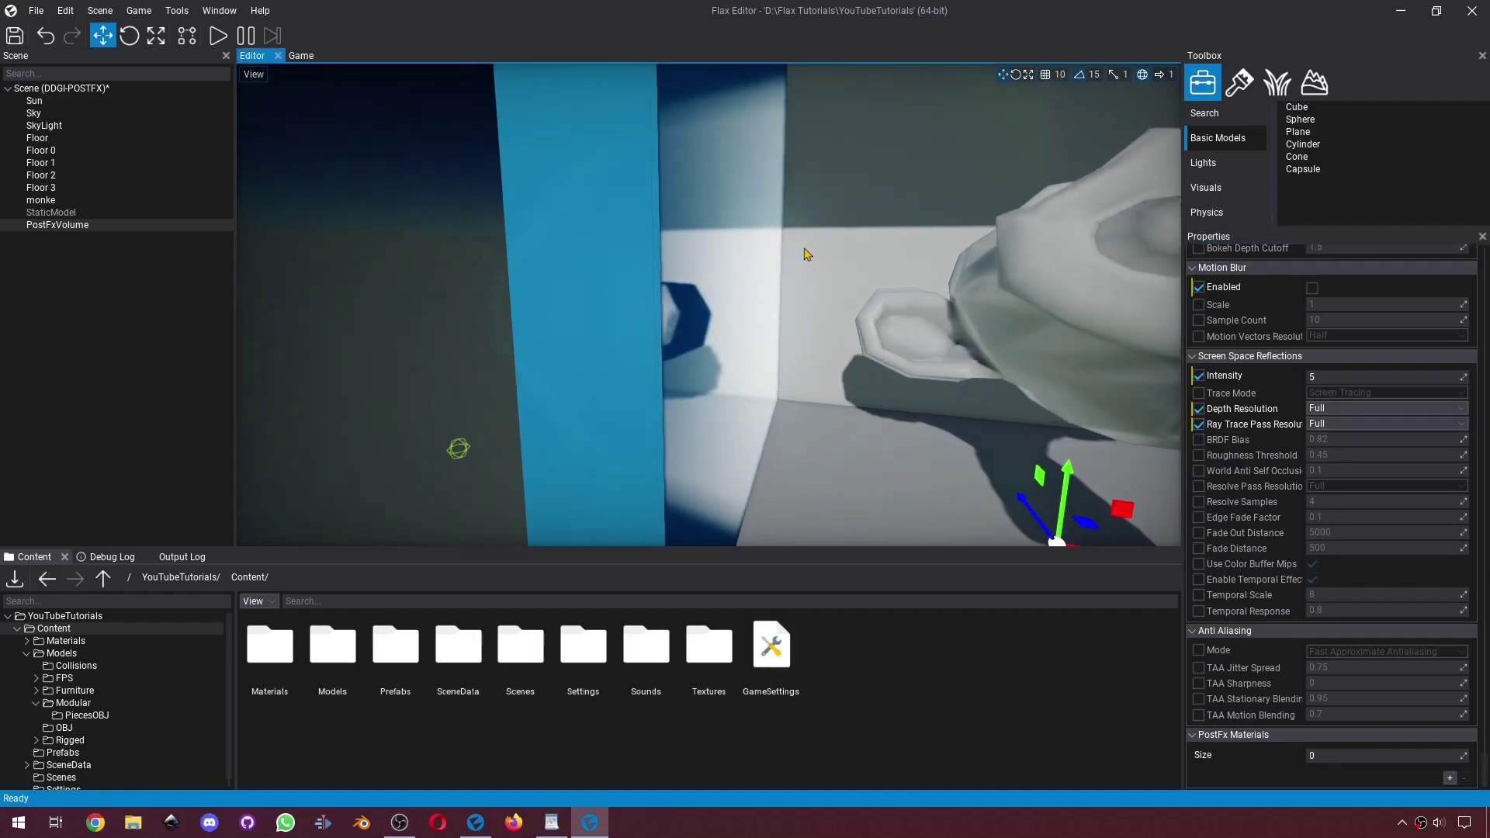
right_click_drag(765, 406, 812, 421)
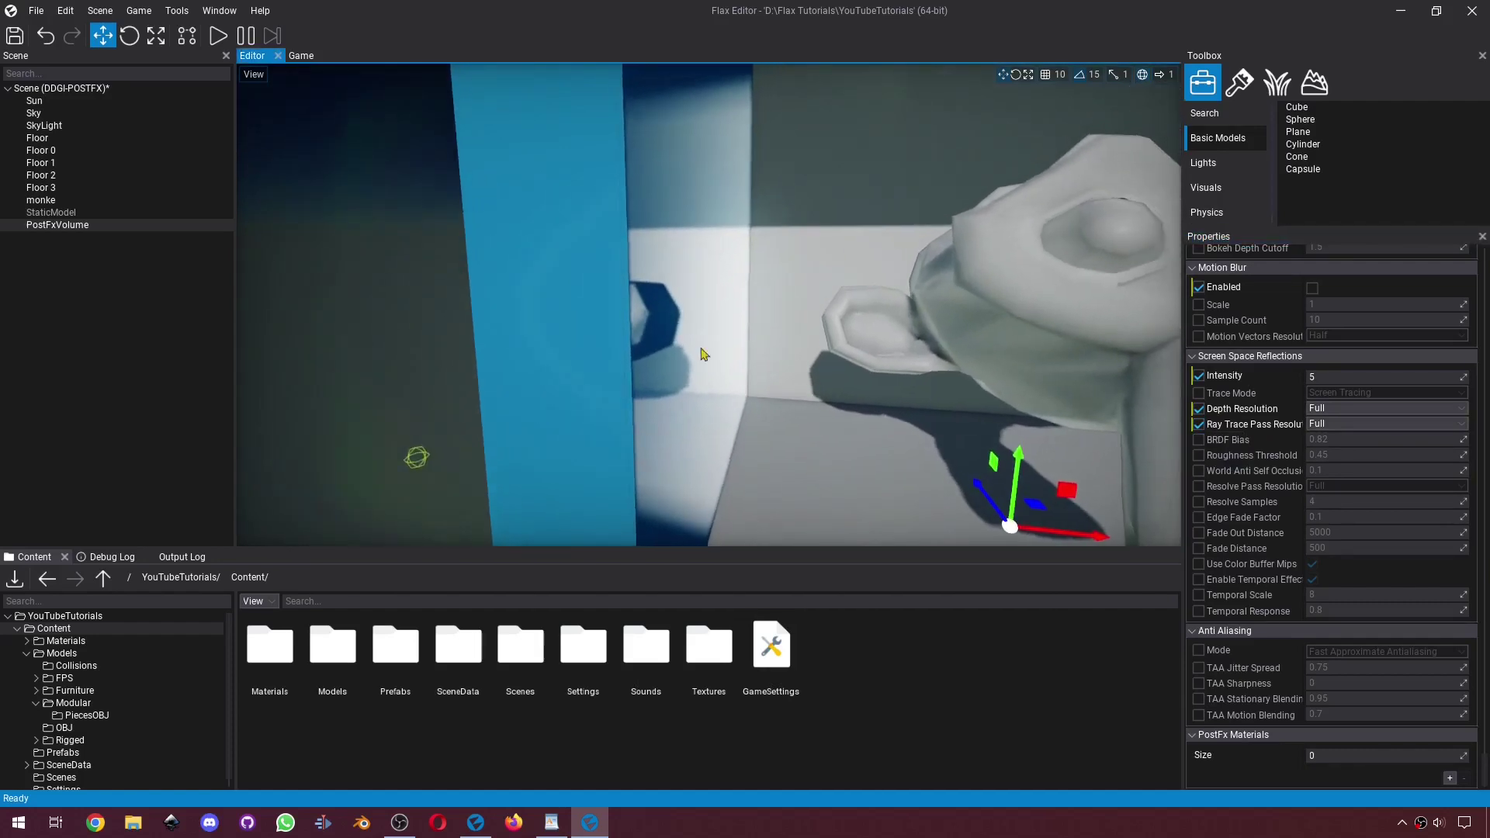
left_click(1199, 425)
left_click(1199, 408)
Override the Anti Aliasing Mode with Temporal Antialiasing and override its TAA settings, with Stationary Blending 0.957 and Motion Blending 0.877
left_click(1241, 650)
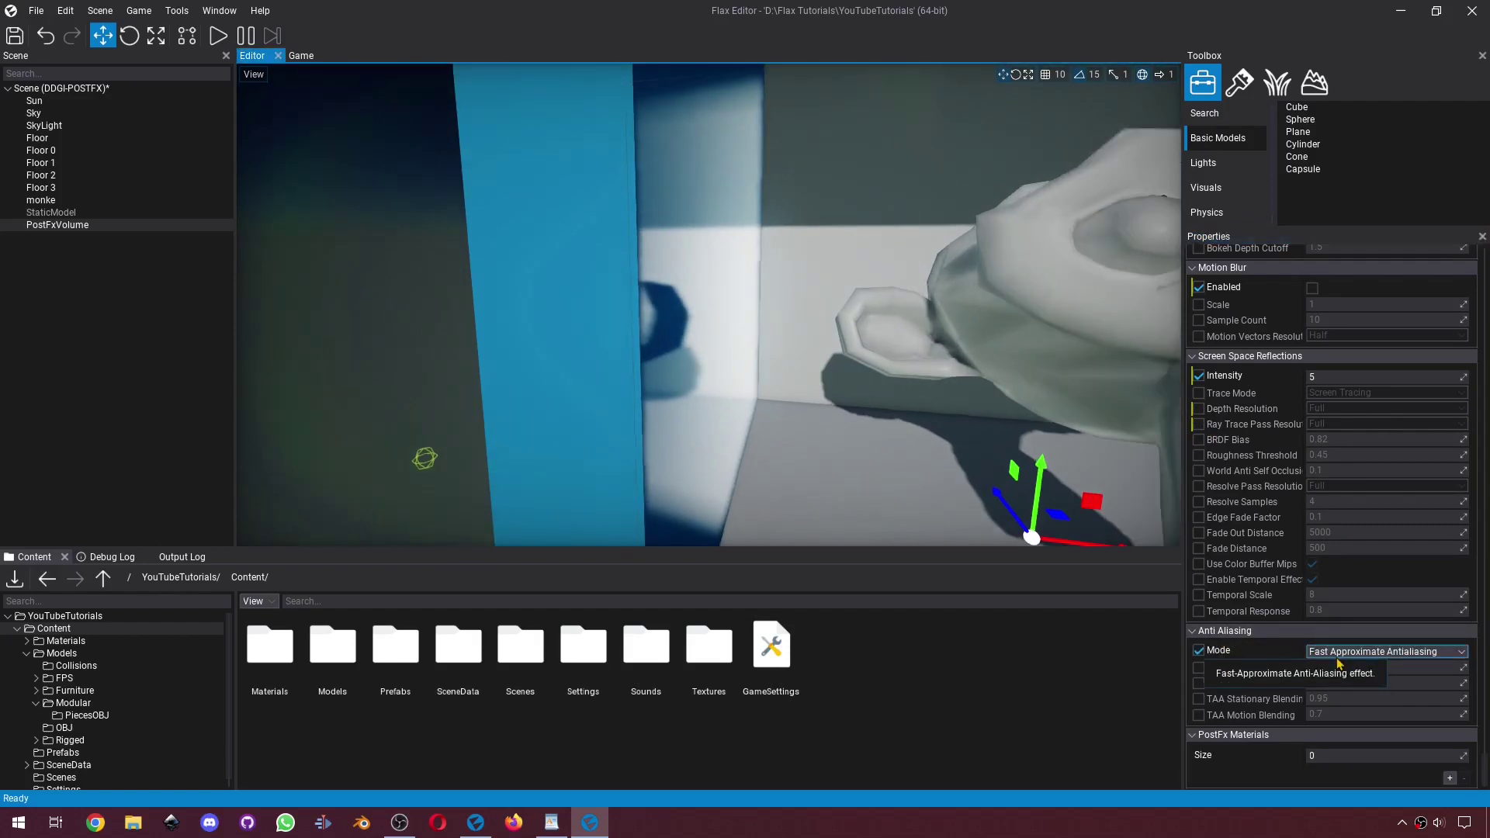
left_click(1337, 657)
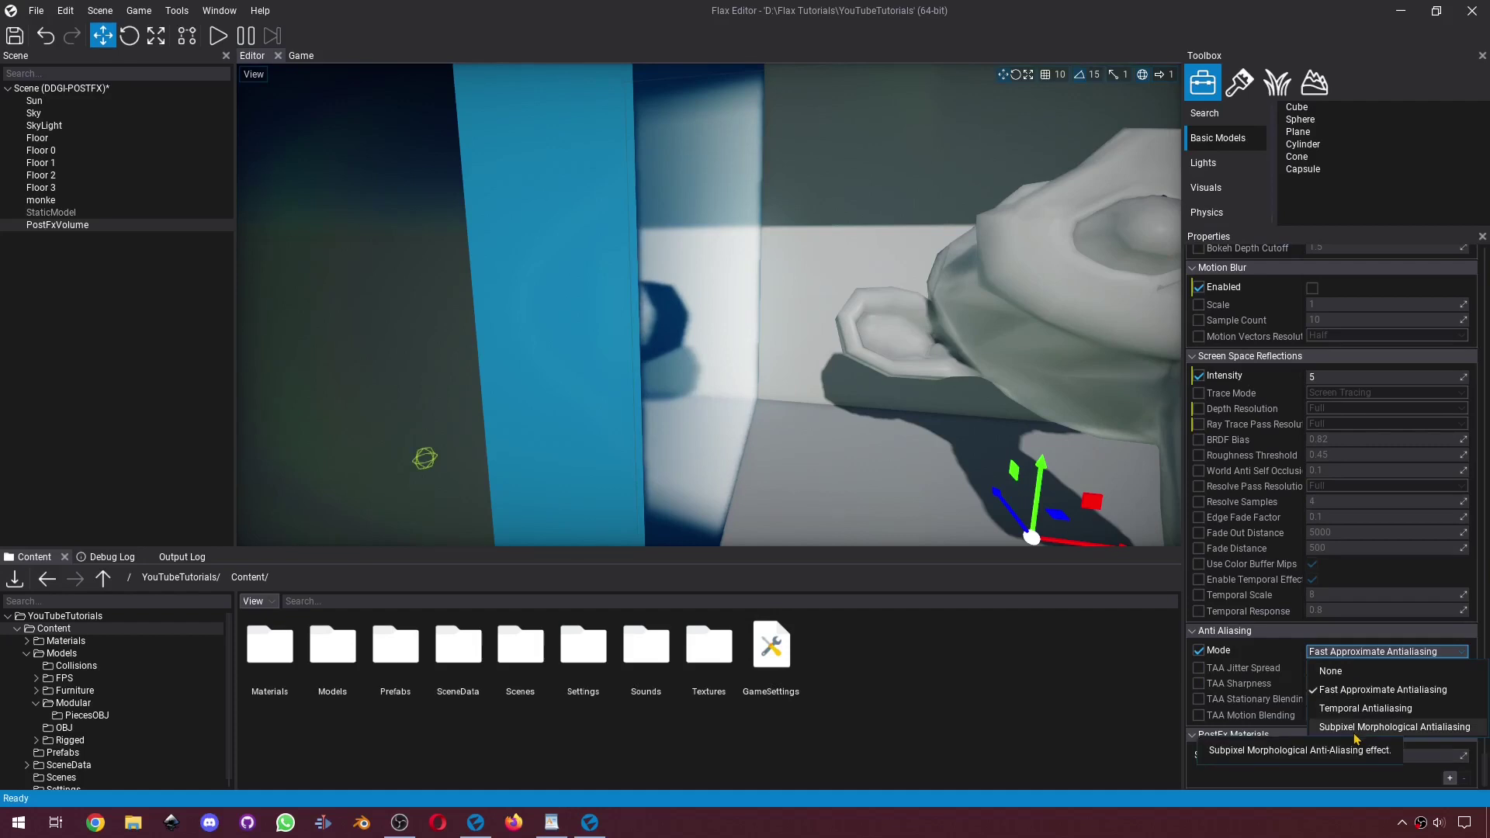
left_click(1364, 710)
left_click(1200, 669)
left_click(1199, 715)
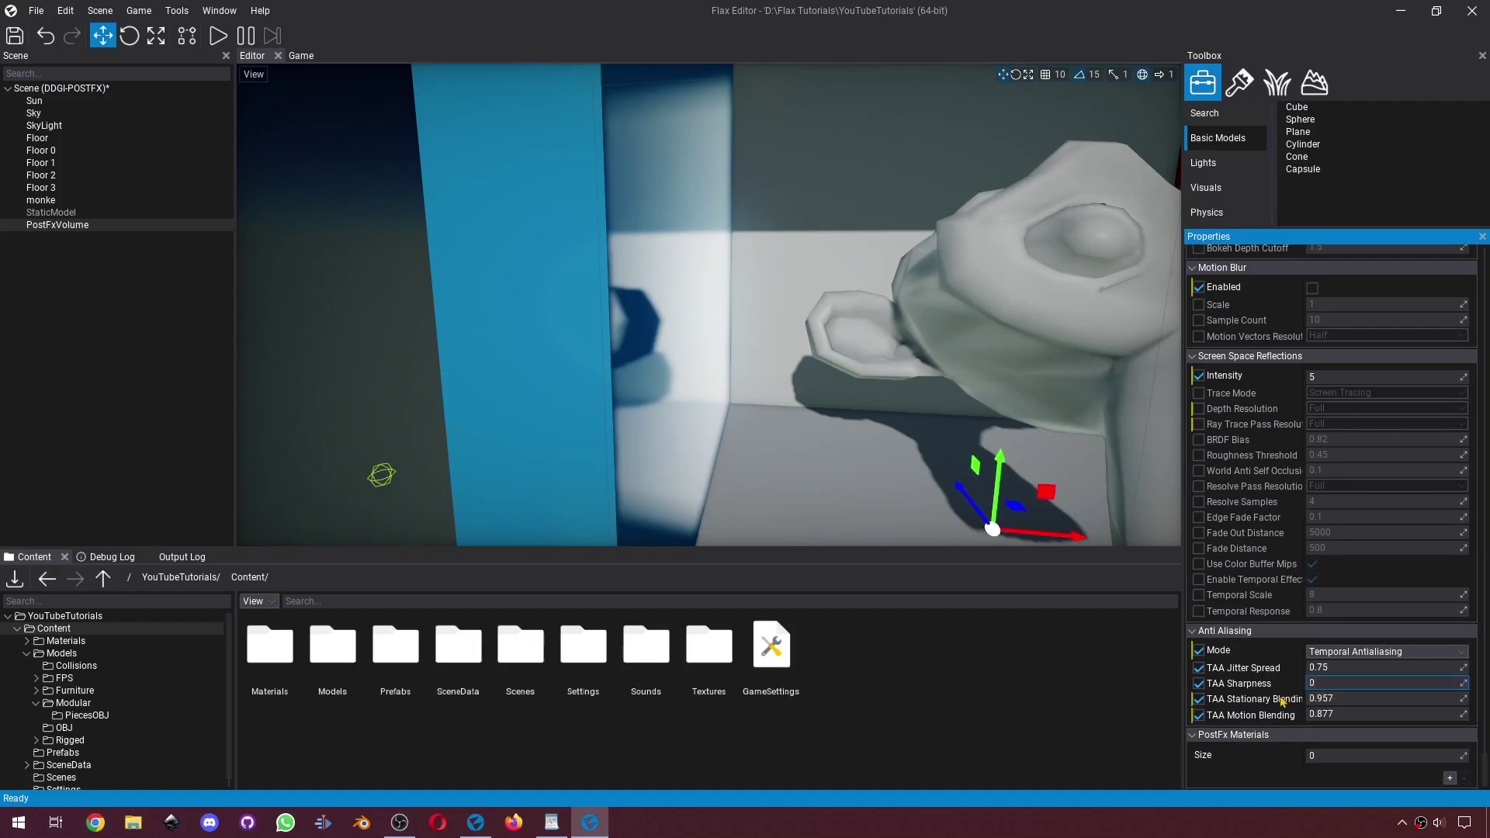
Make the PostFxVolume bounded by turning on its Is Bounded option
left_click_drag(1484, 766, 1457, 296)
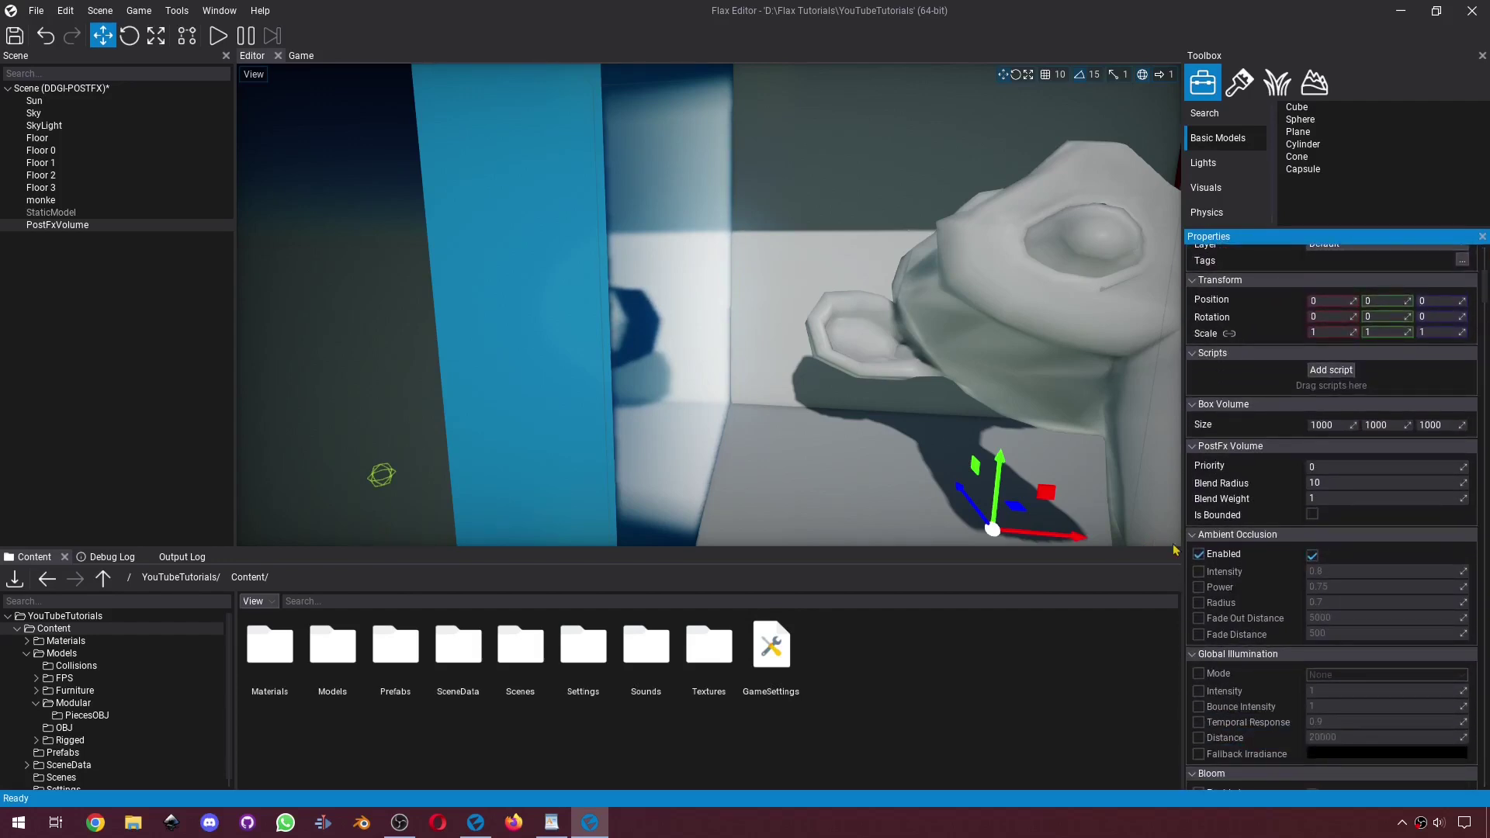
left_click(1311, 515)
scroll(1246, 496, "down", 6)
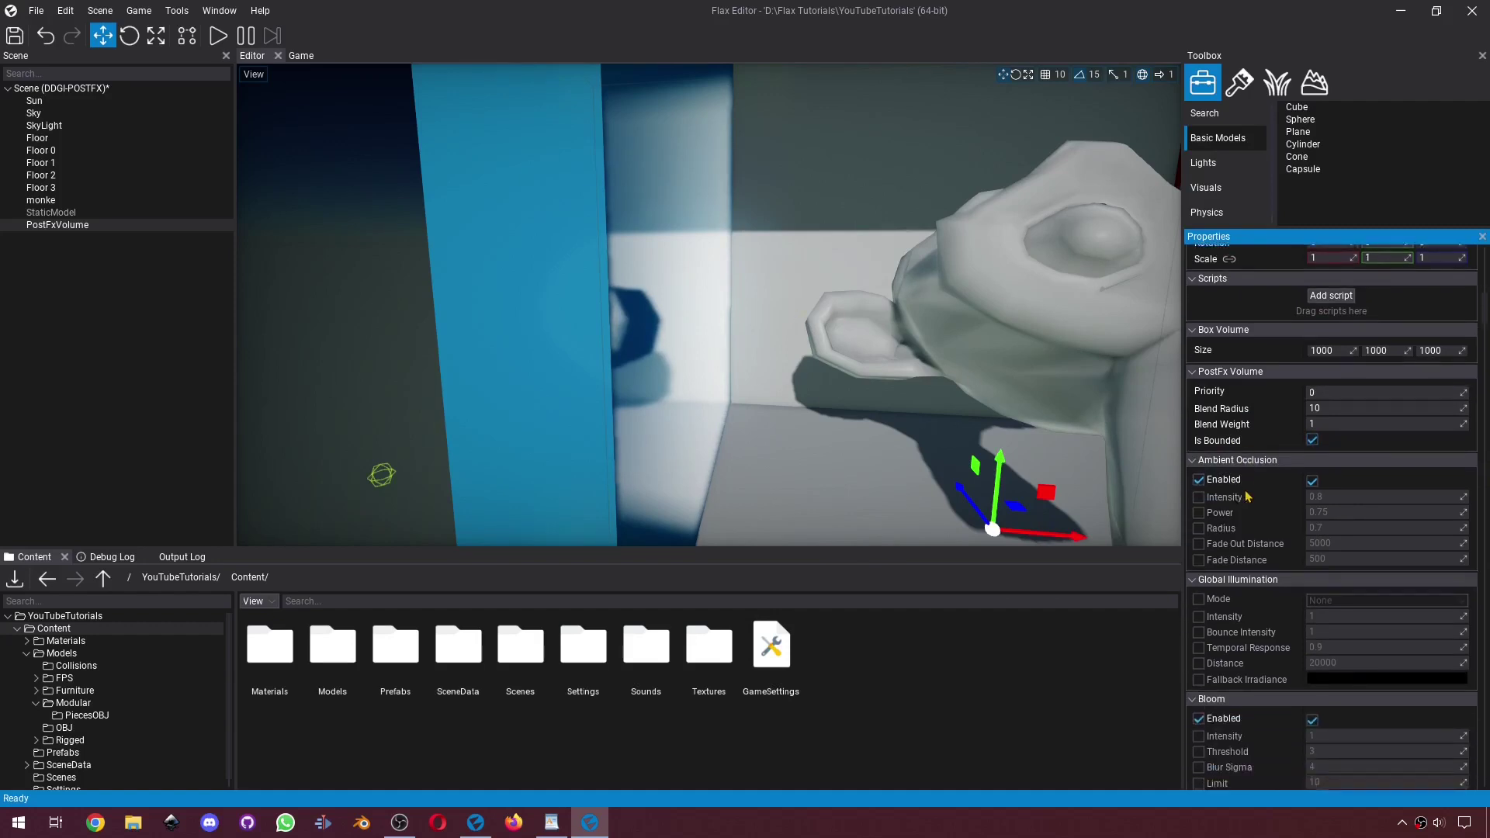
Expand the global Color Grading settings and set the overall Contrast and Gamma values to 2
left_click_drag(1482, 425, 1481, 464)
left_click(1226, 316)
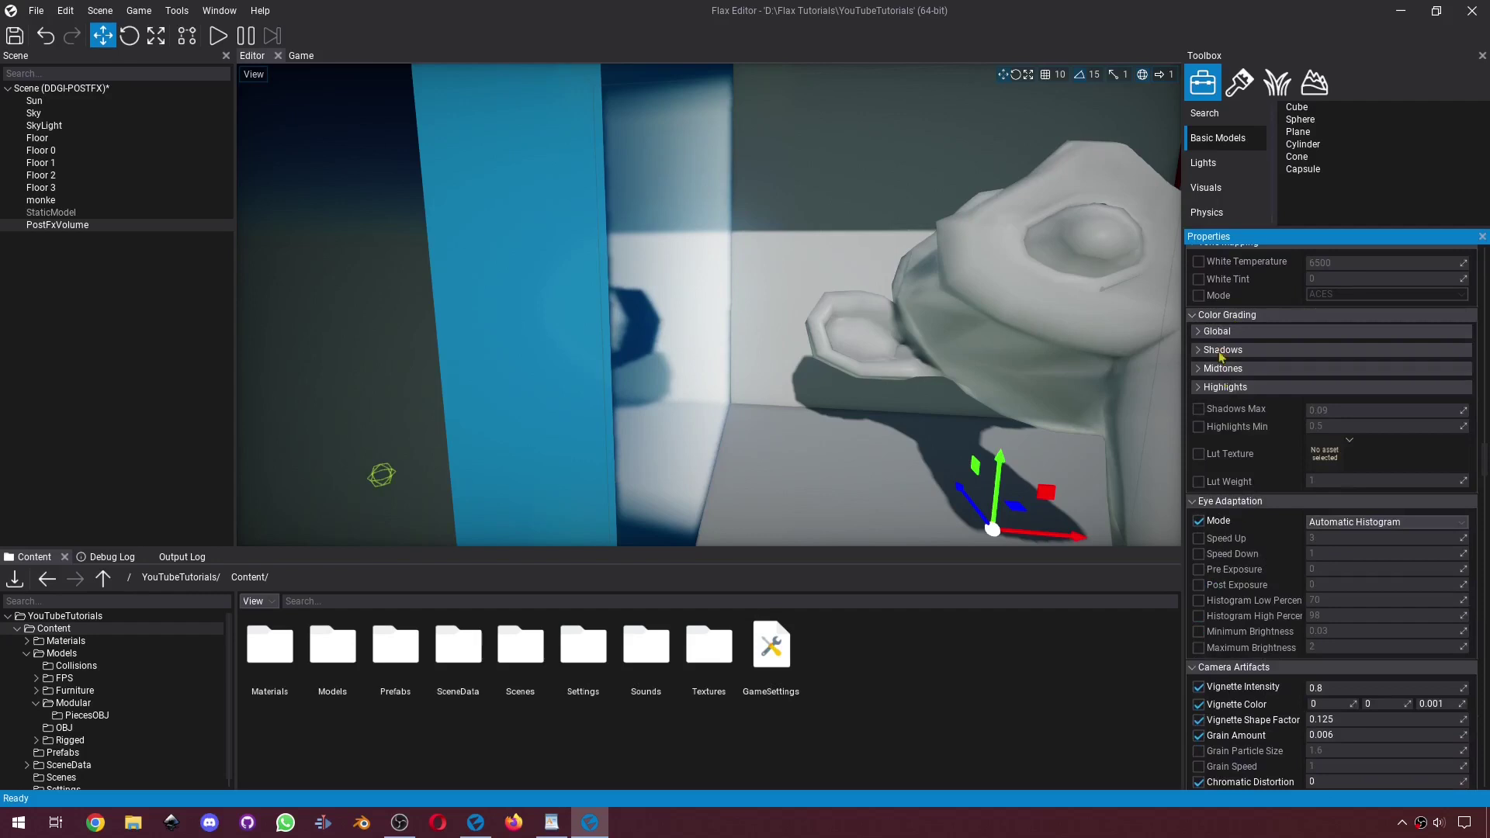
left_click(1227, 330)
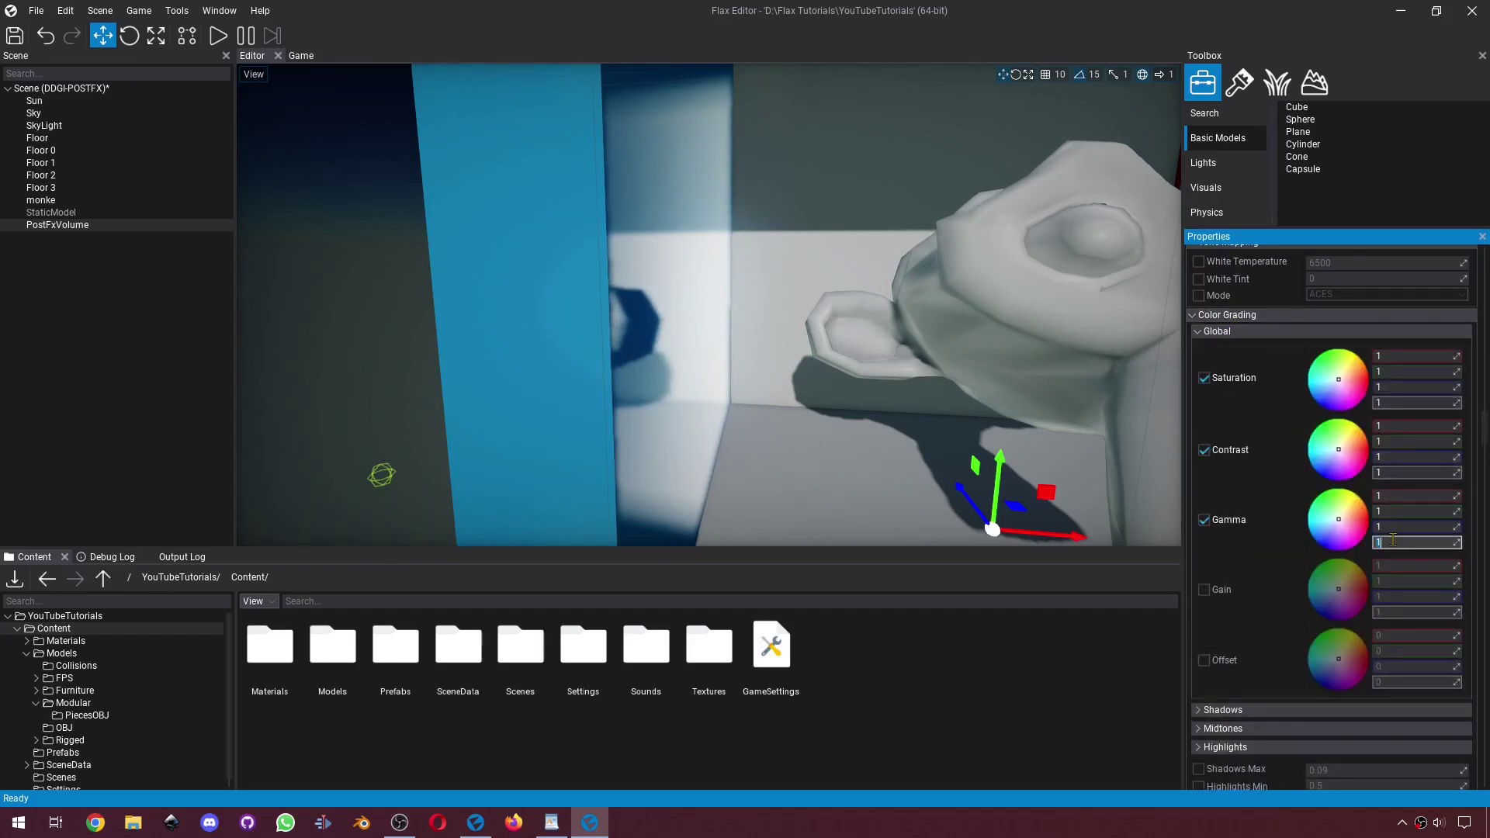
left_click_drag(1393, 472, 1294, 473)
type("2")
key("Return")
Move the camera in and out of the volume's bounds to compare the post effects, and review the volume's upper settings
key("d")
right_click_drag(1085, 452, 982, 440)
key("s")
key("d")
key("w")
key("s")
key("w")
key("s")
right_click_drag(722, 351, 894, 363)
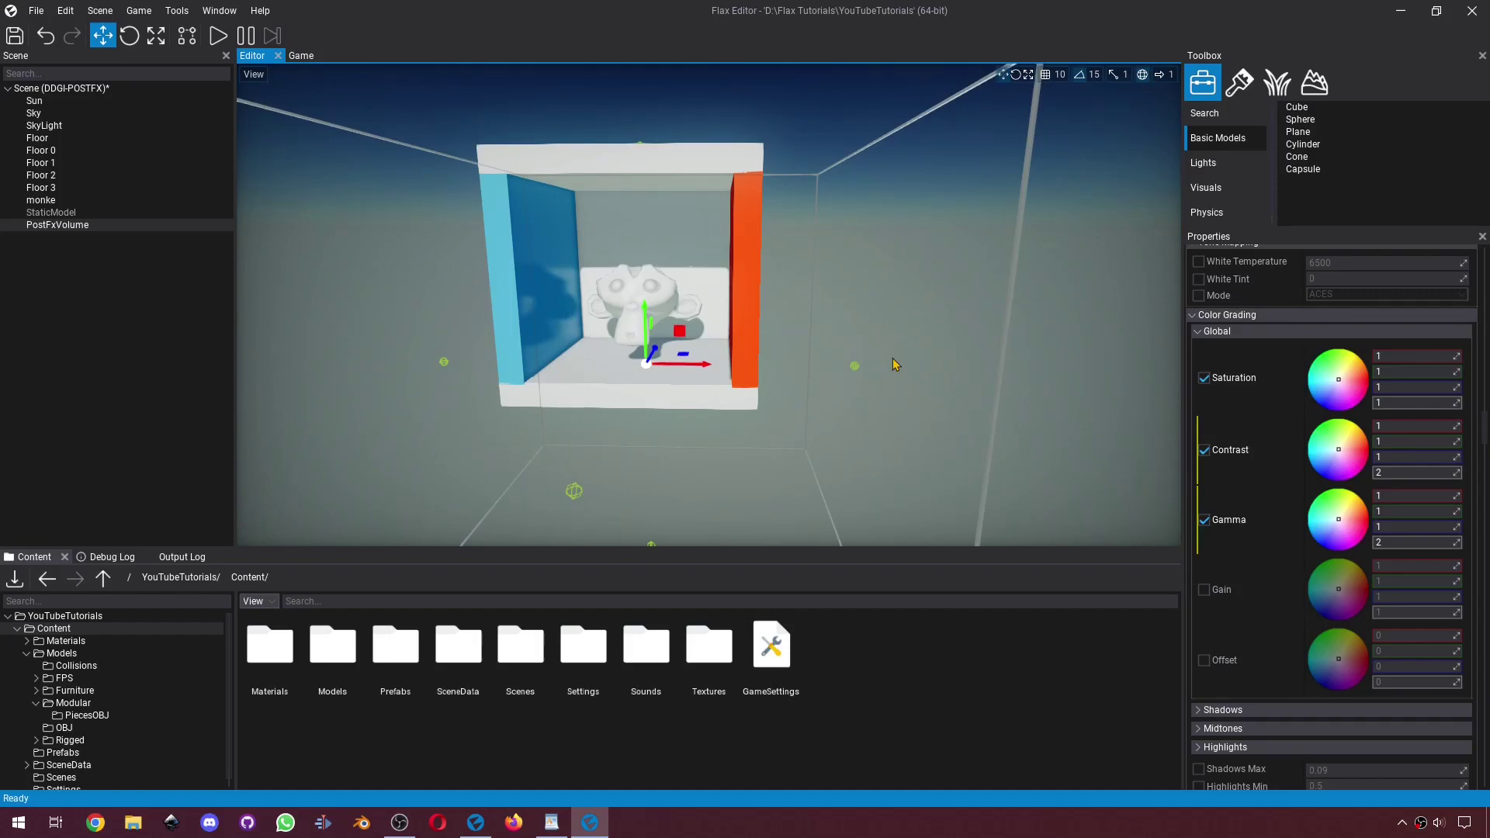
scroll(1292, 543, "up", 8)
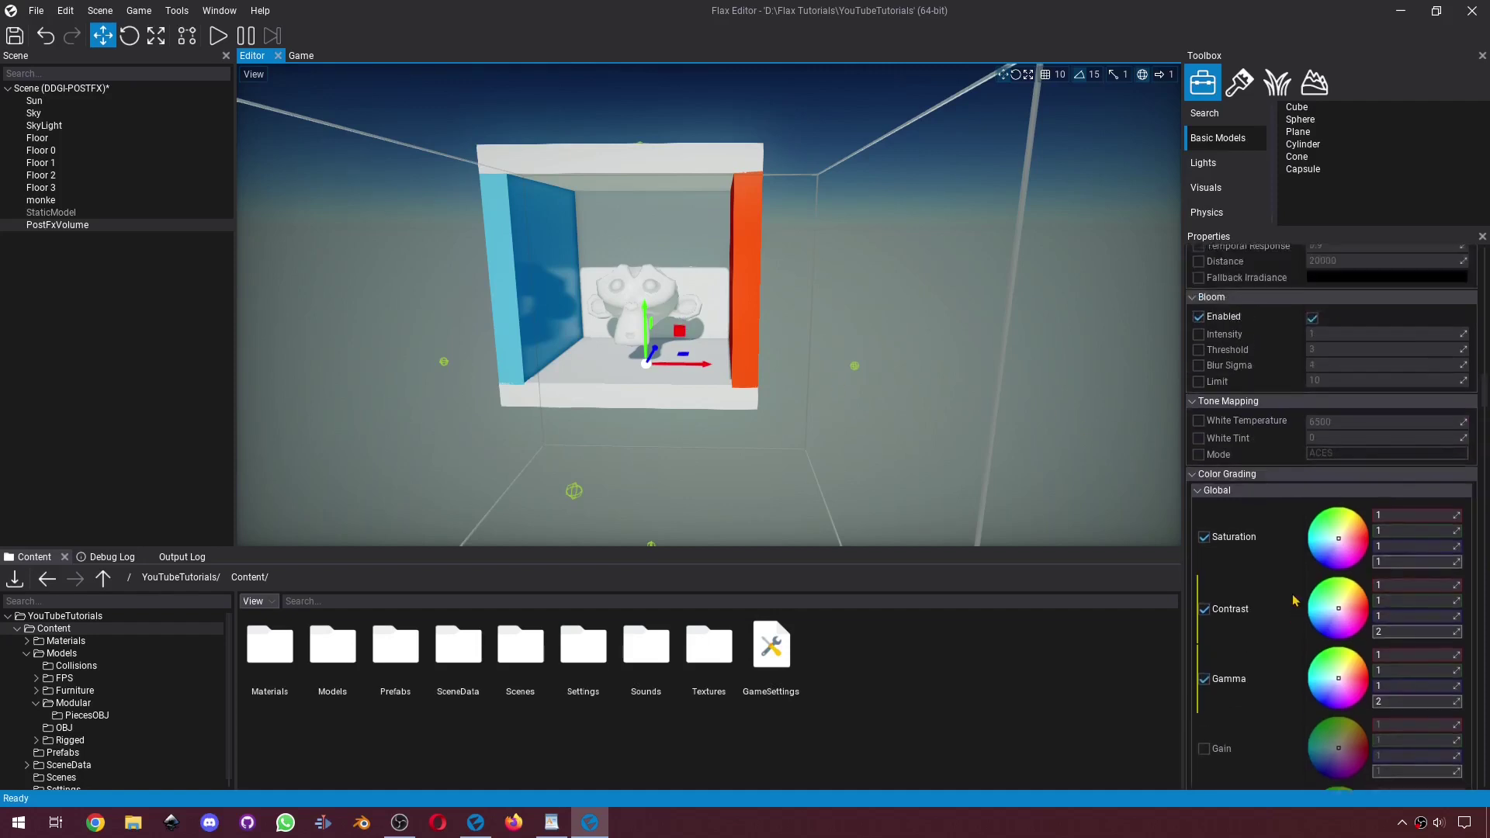
scroll(1292, 588, "up", 8)
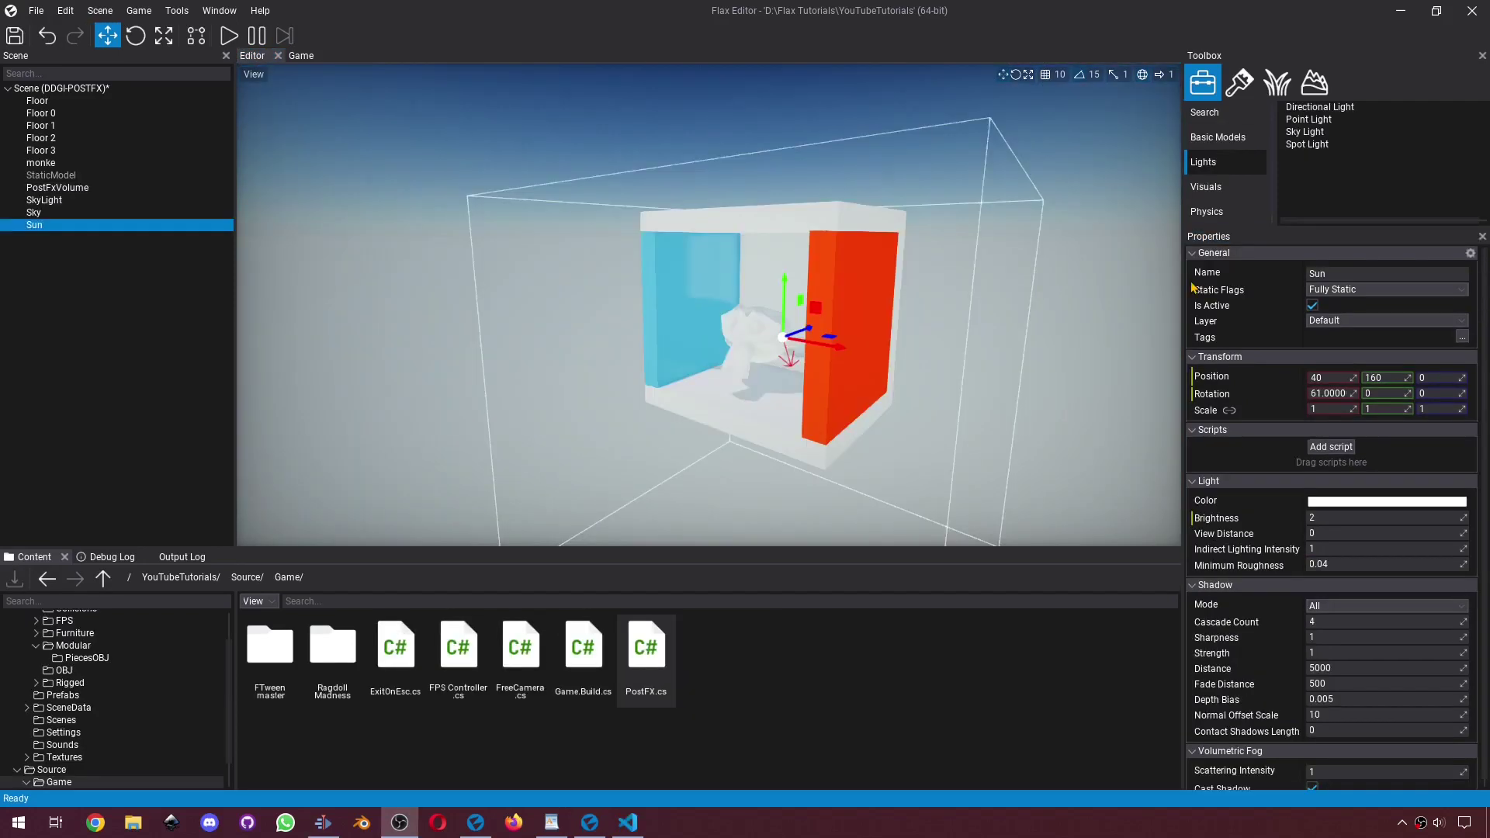
Clear the selection and look through the Lights and Visuals actor categories in the Toolbox
left_click(128, 281)
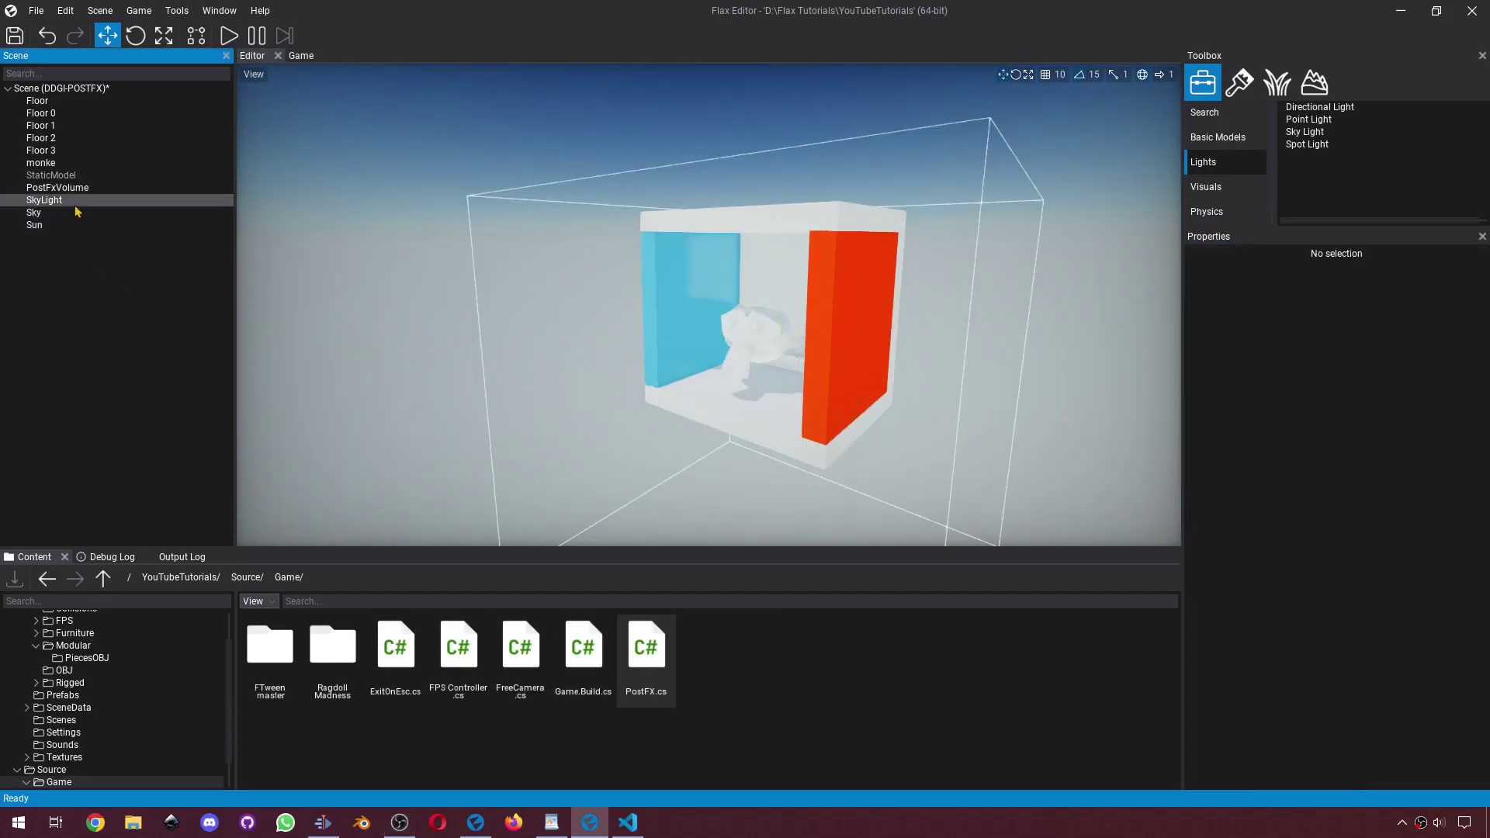
left_click(1239, 163)
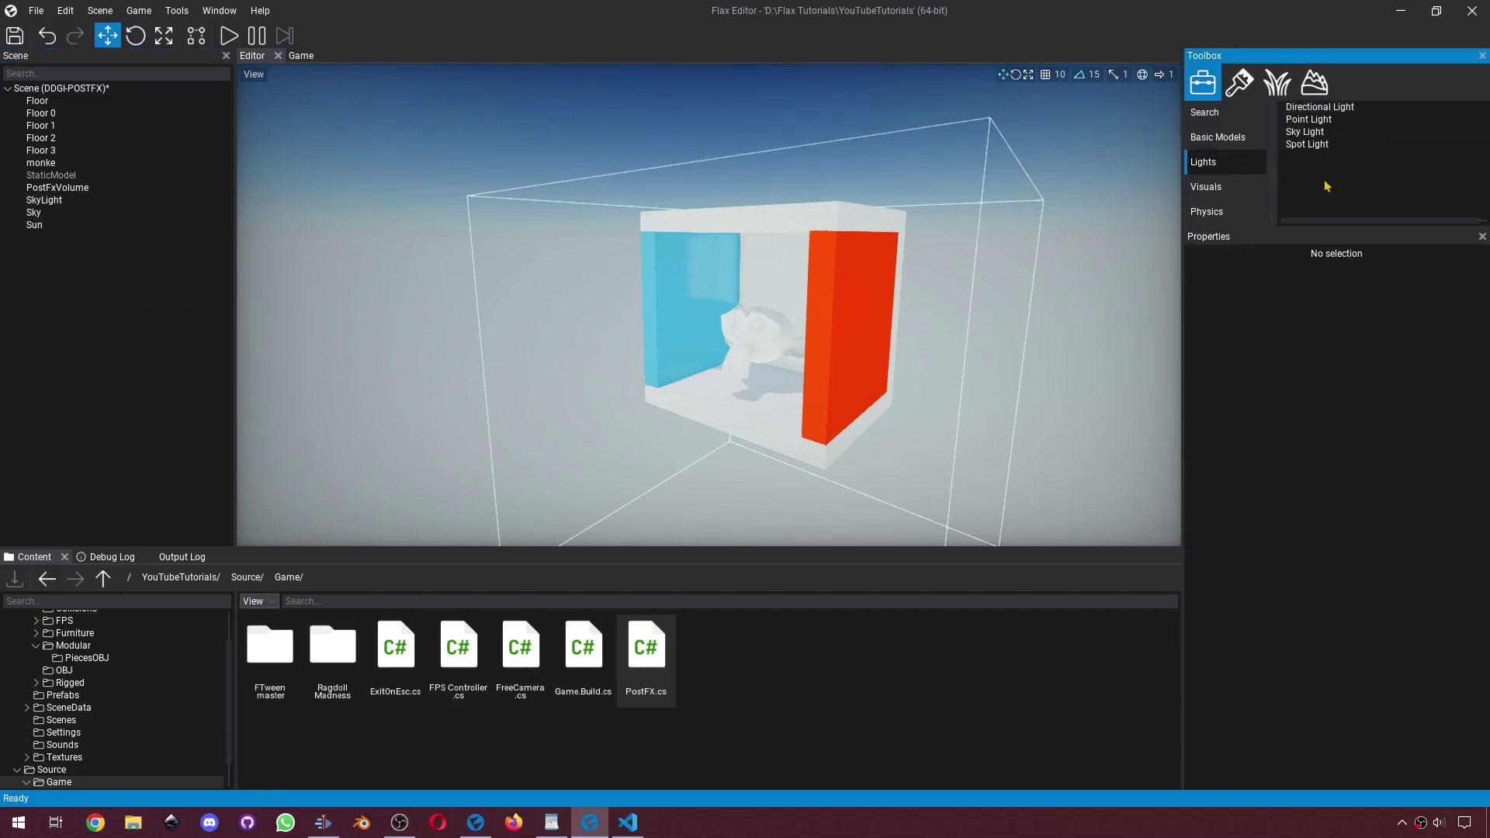
scroll(1210, 204, "down", 2)
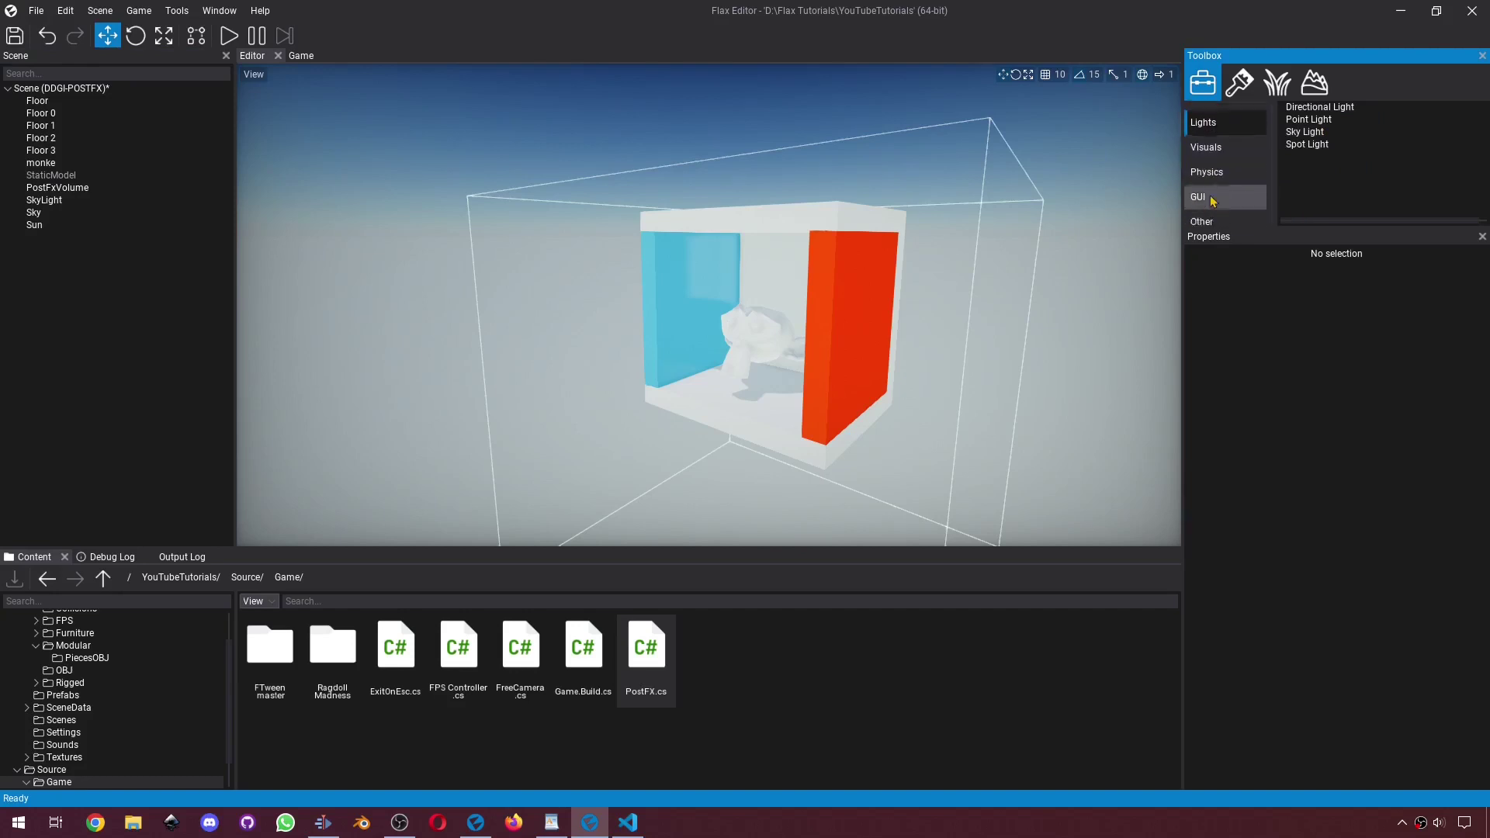
left_click(1222, 140)
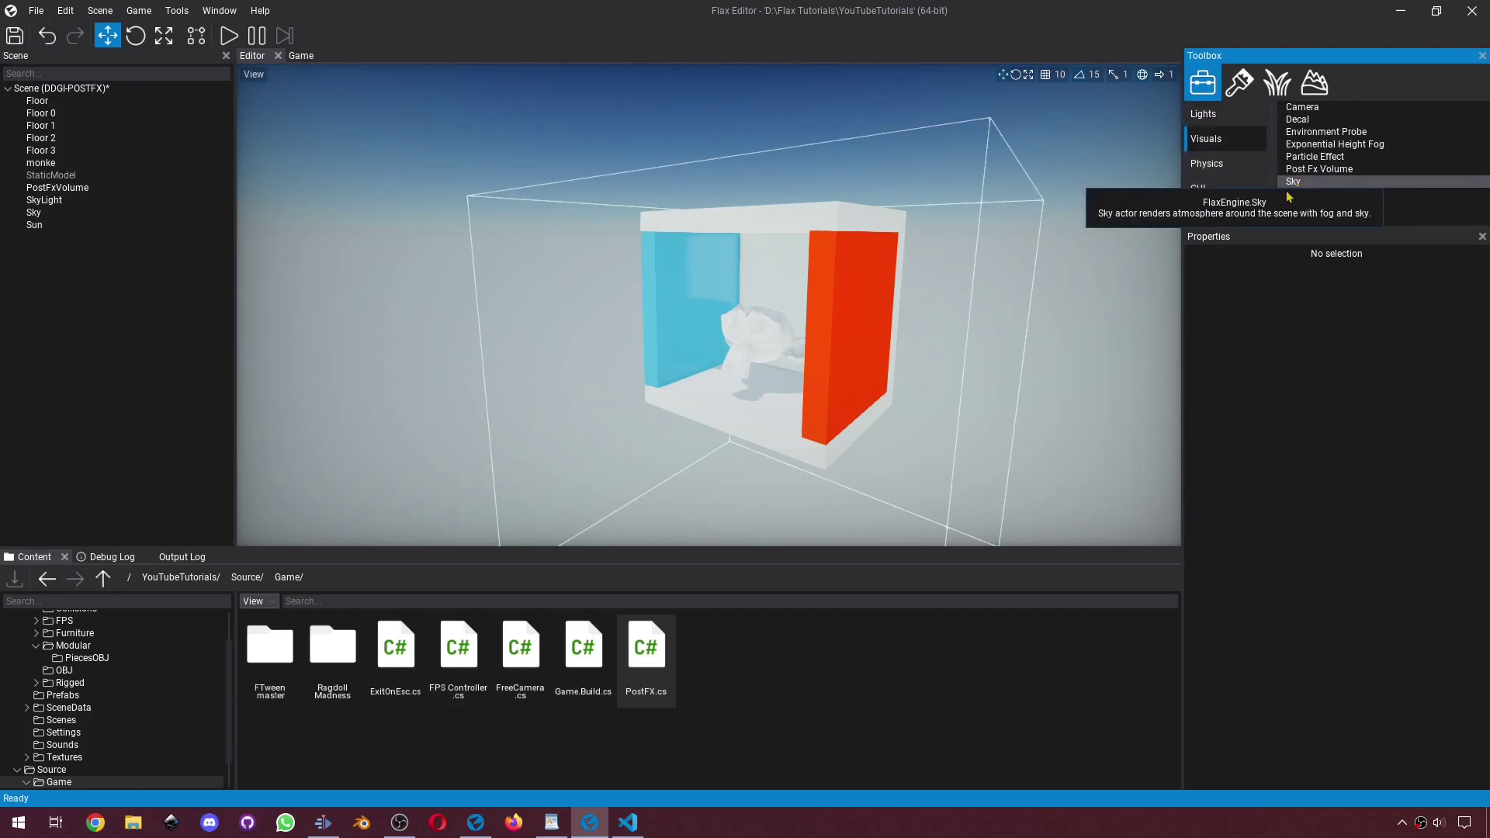
Set the Sun's light Brightness to 3.14 and check its color selection
left_click(45, 229)
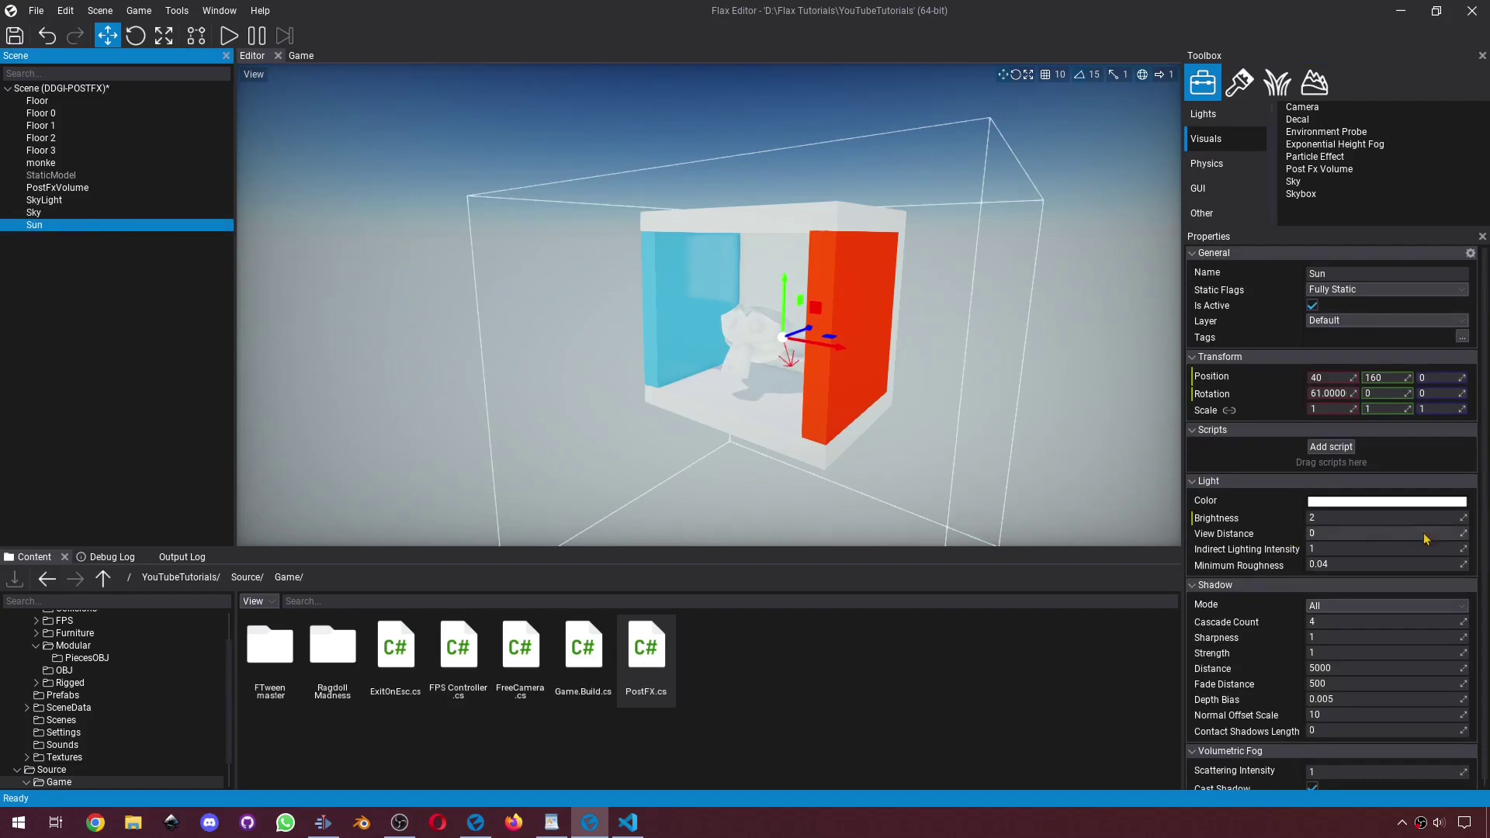
left_click_drag(1463, 517, 1466, 523)
left_click(1443, 501)
left_click(1114, 383)
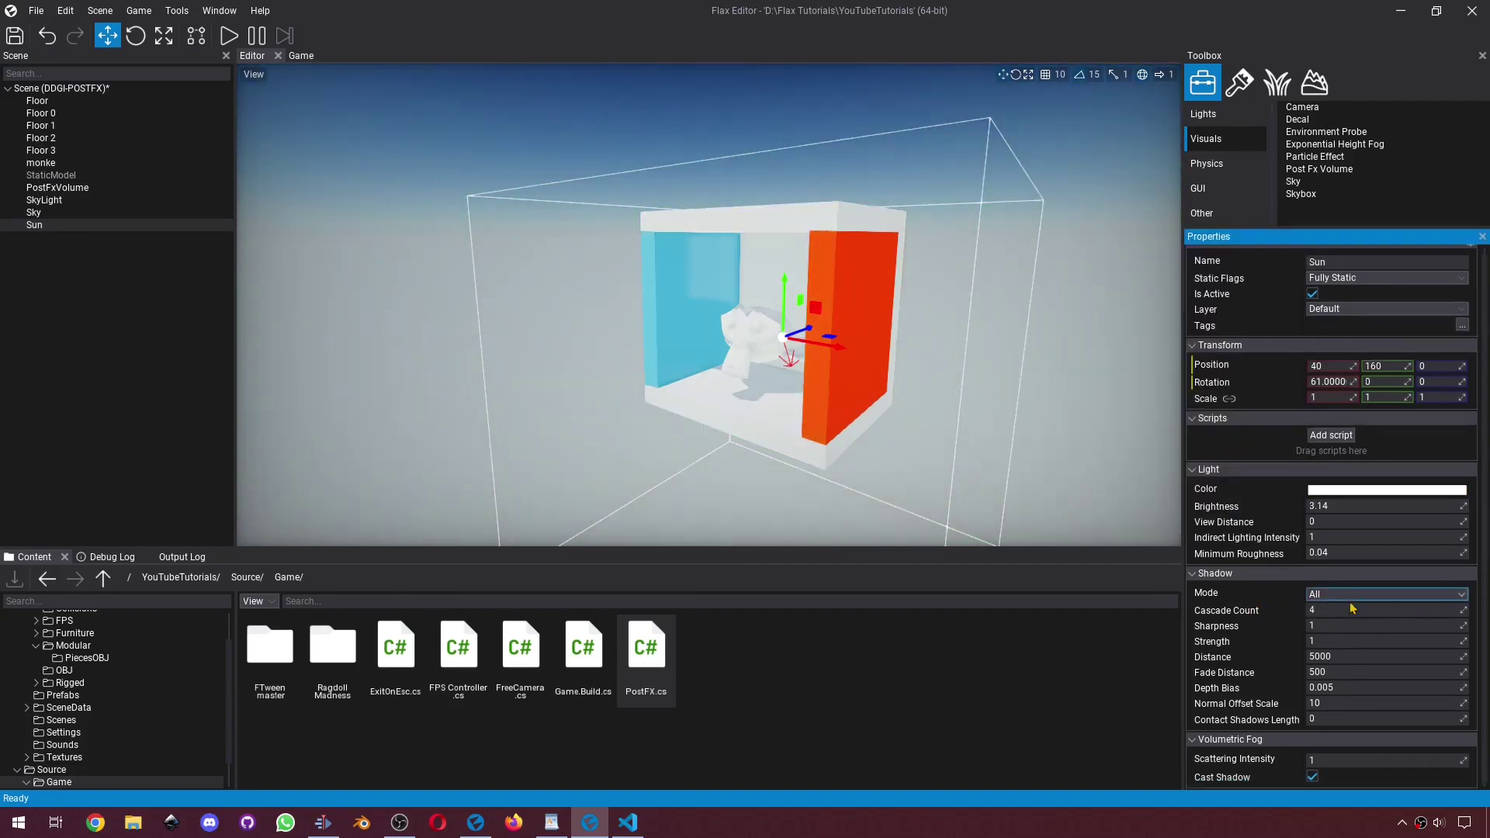
Switch the Sun's shadow Mode to None for comparison and return it to All
left_click(1349, 596)
left_click(1349, 614)
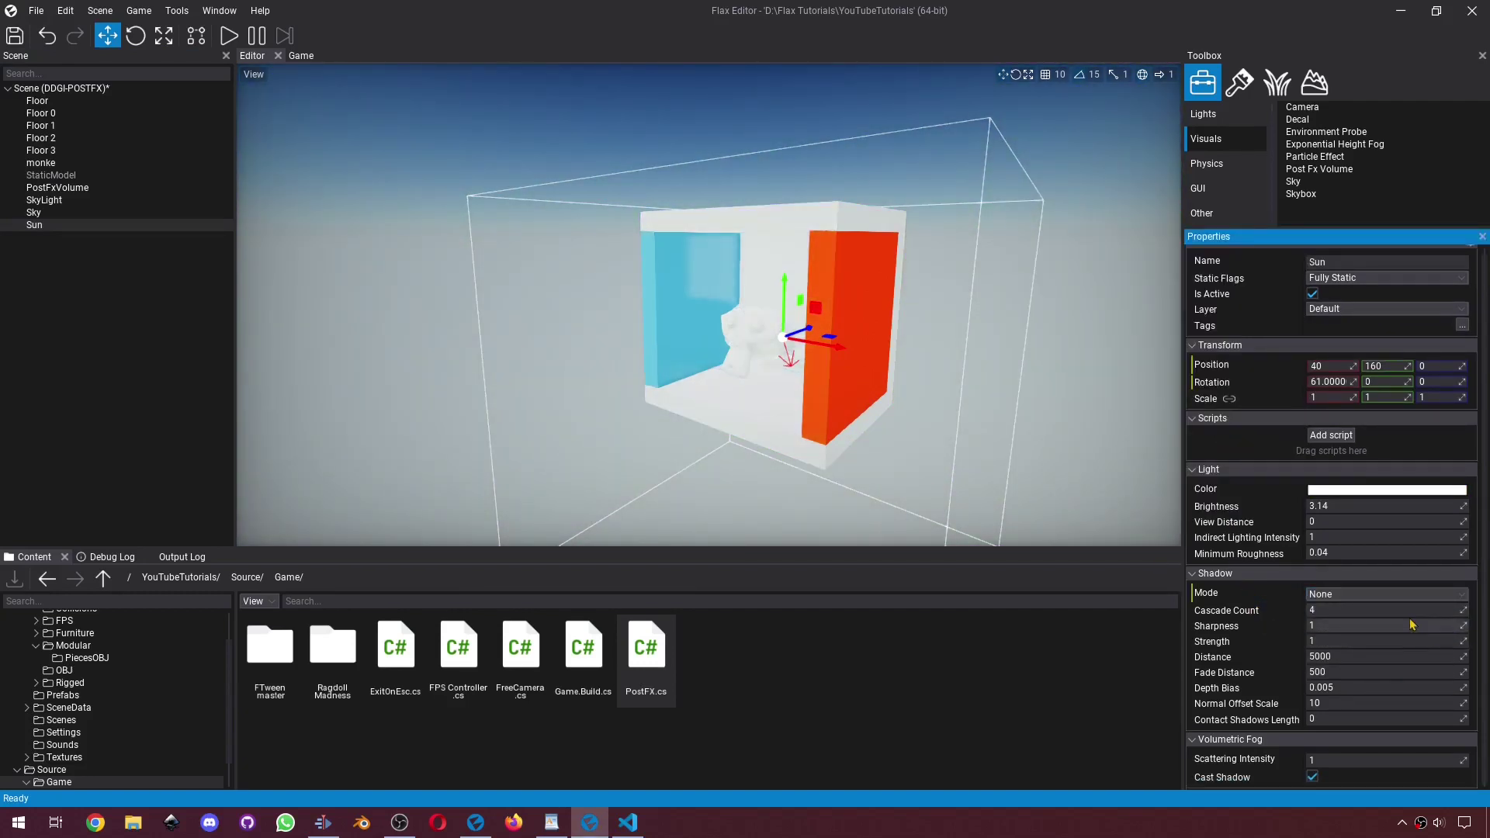
left_click(1389, 594)
Look up at the sun disc, lower the Sun's X rotation to 2 for a sunset, and turn the view back to the box
right_click_drag(723, 265, 403, 101)
right_click_drag(786, 474, 712, 264)
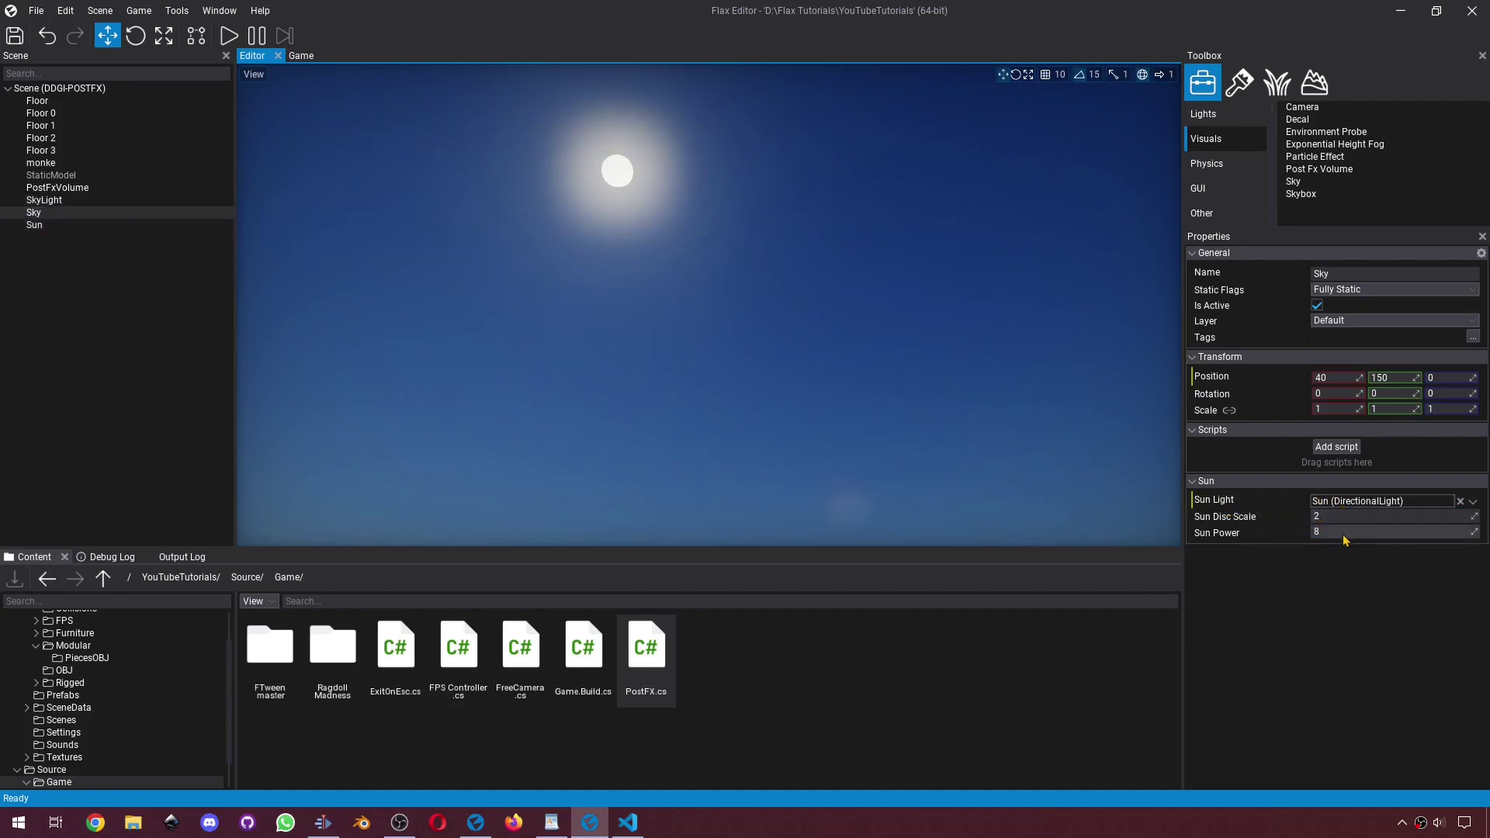
left_click(44, 225)
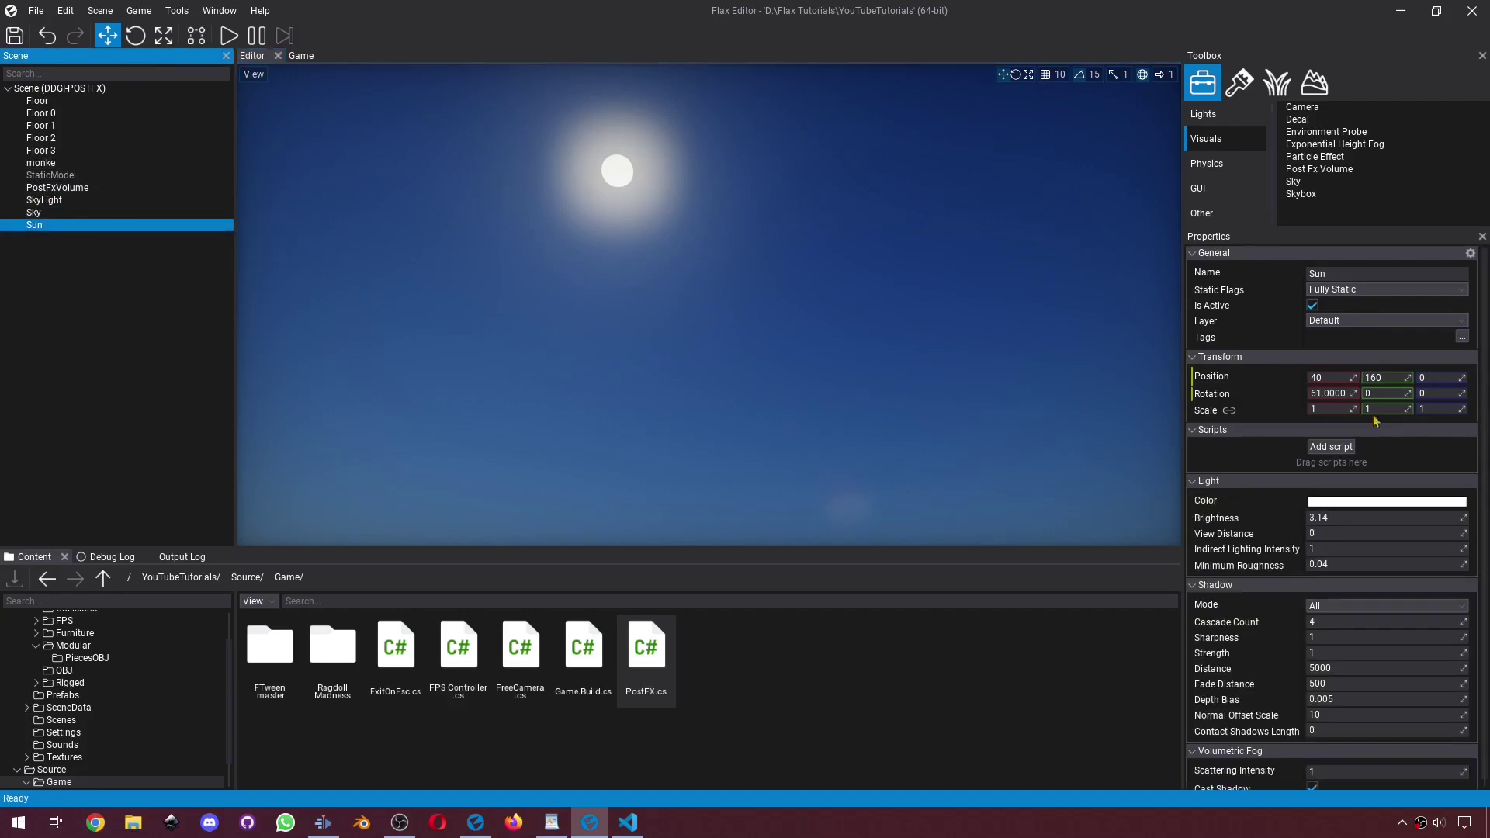
left_click_drag(1350, 393, 1299, 393)
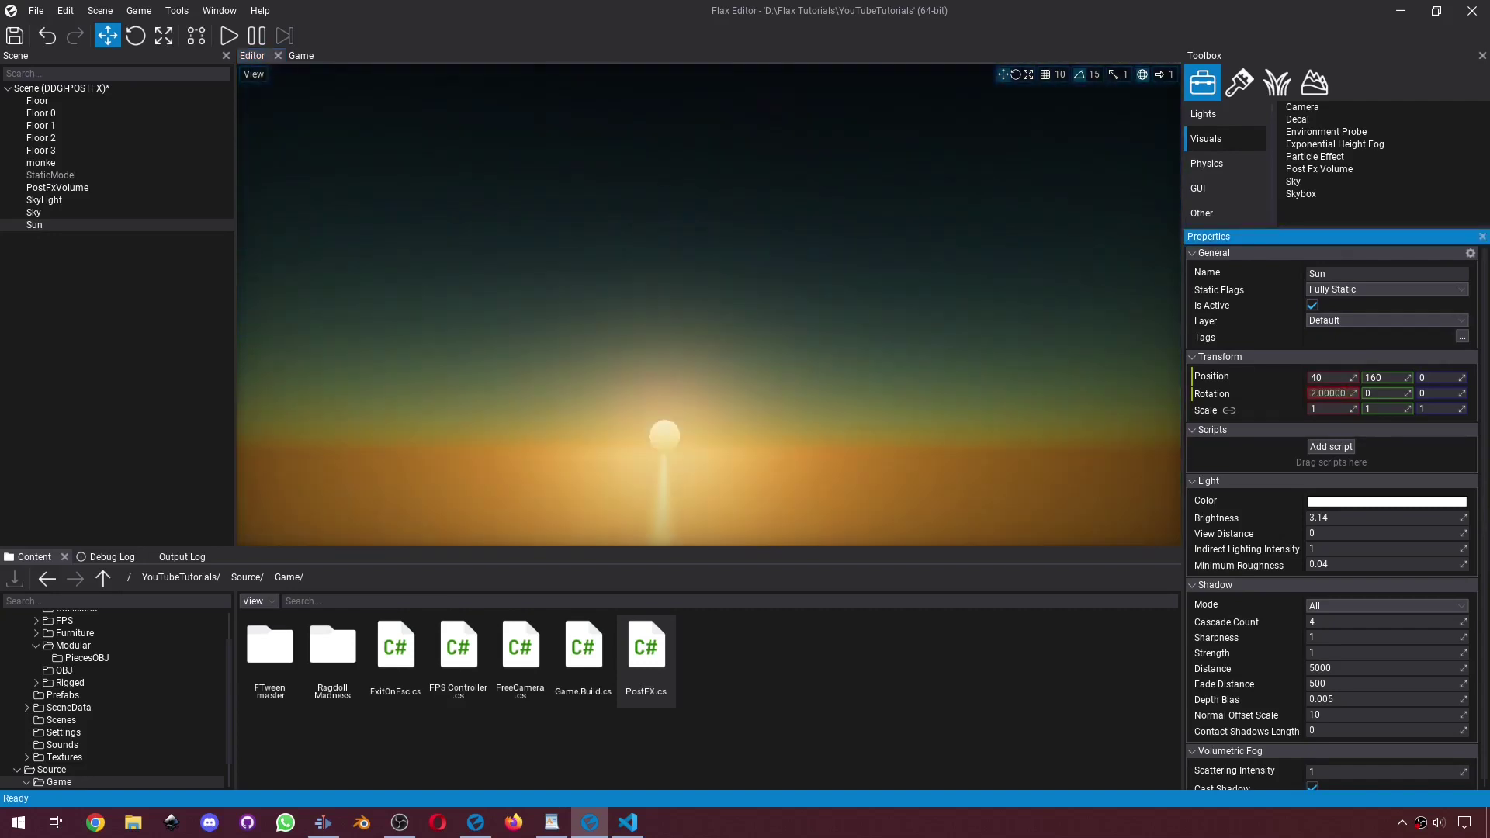
right_click_drag(966, 297, 996, 387)
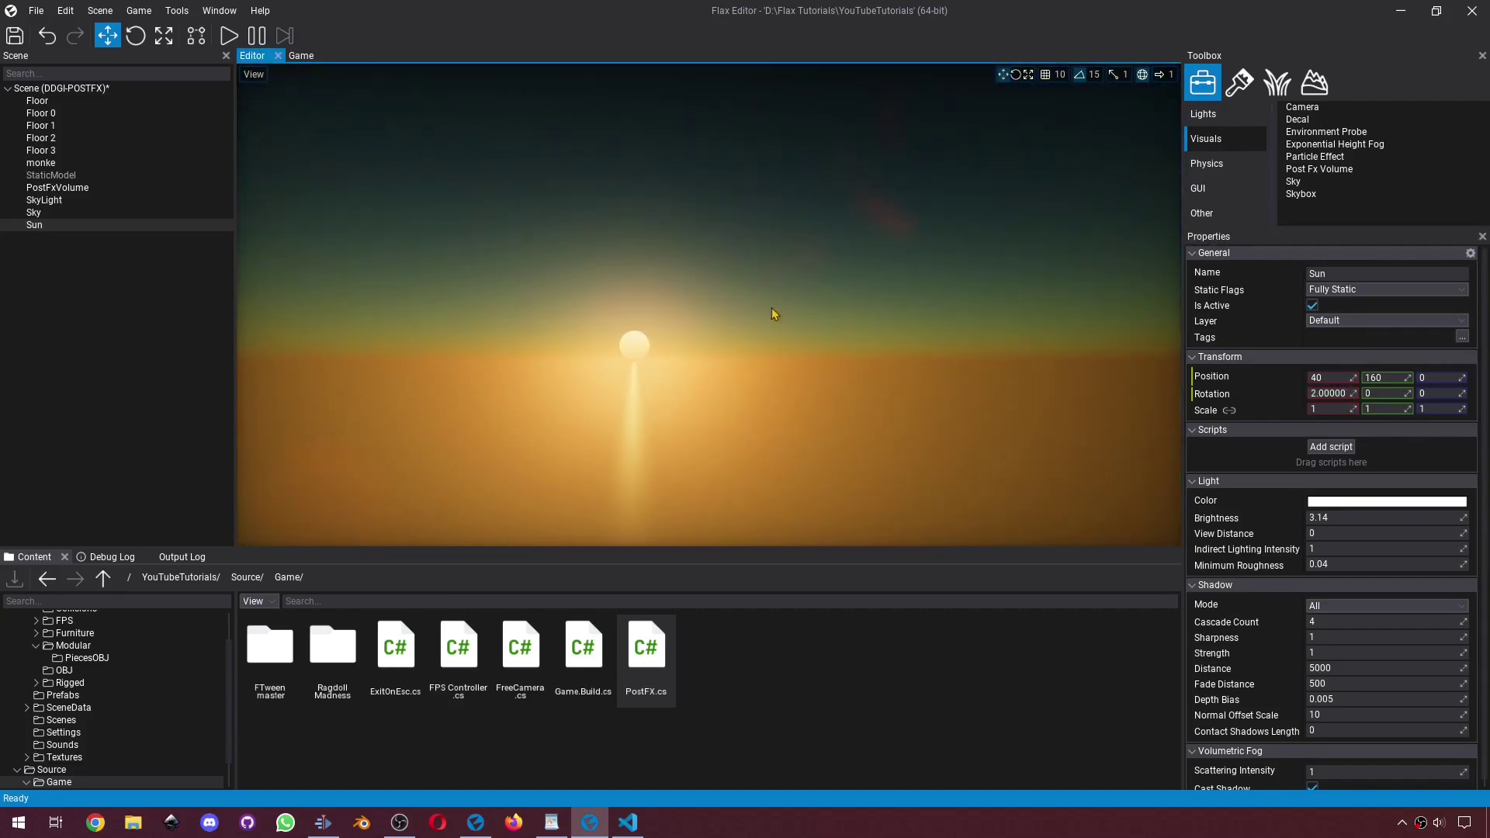
right_click_drag(775, 313, 810, 313)
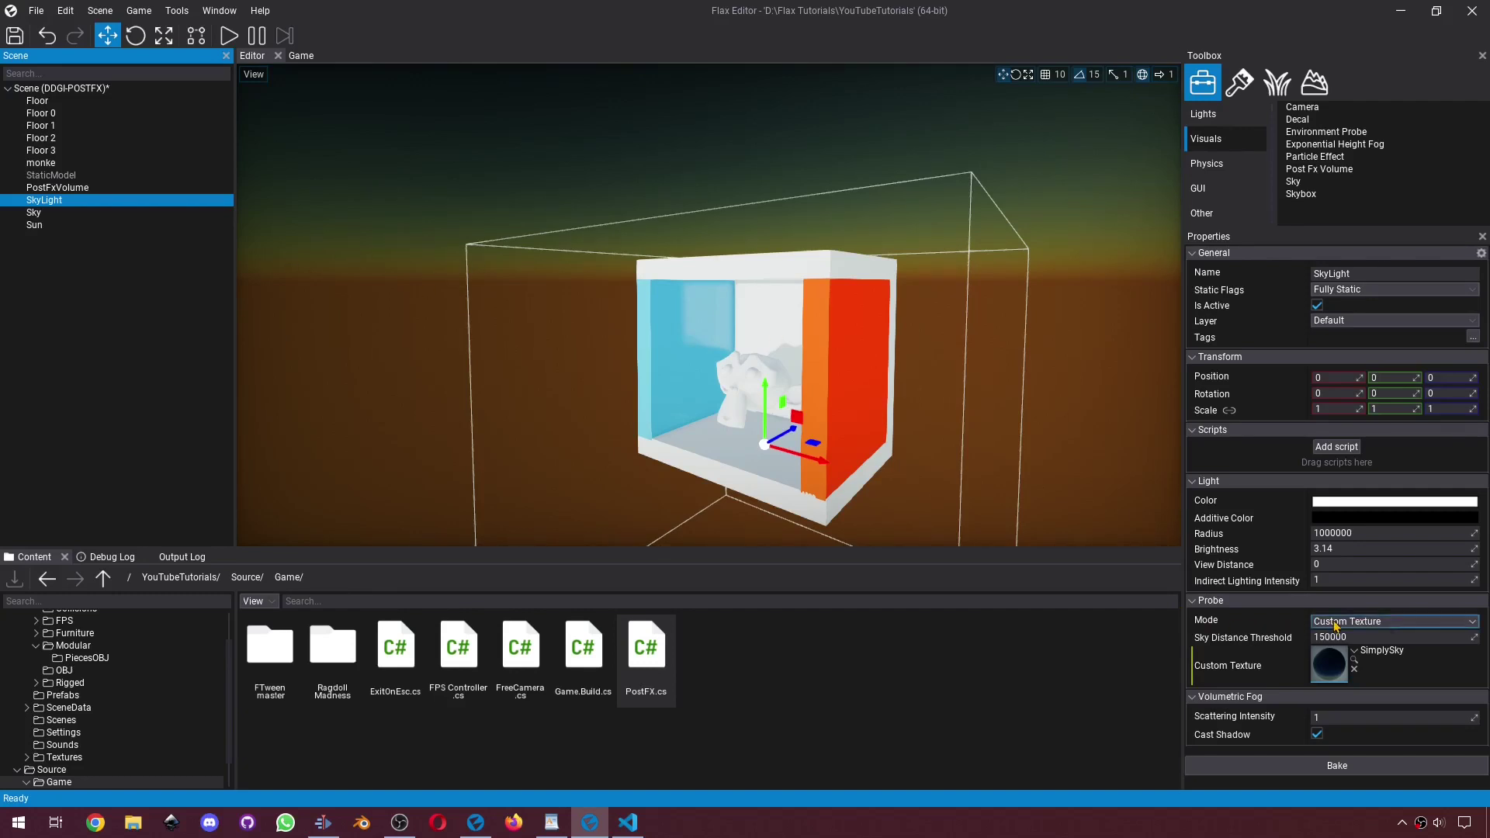
Compare the SkyLight's probe Mode options, set the mode to Capture Scene, and bake the probe
left_click(1367, 631)
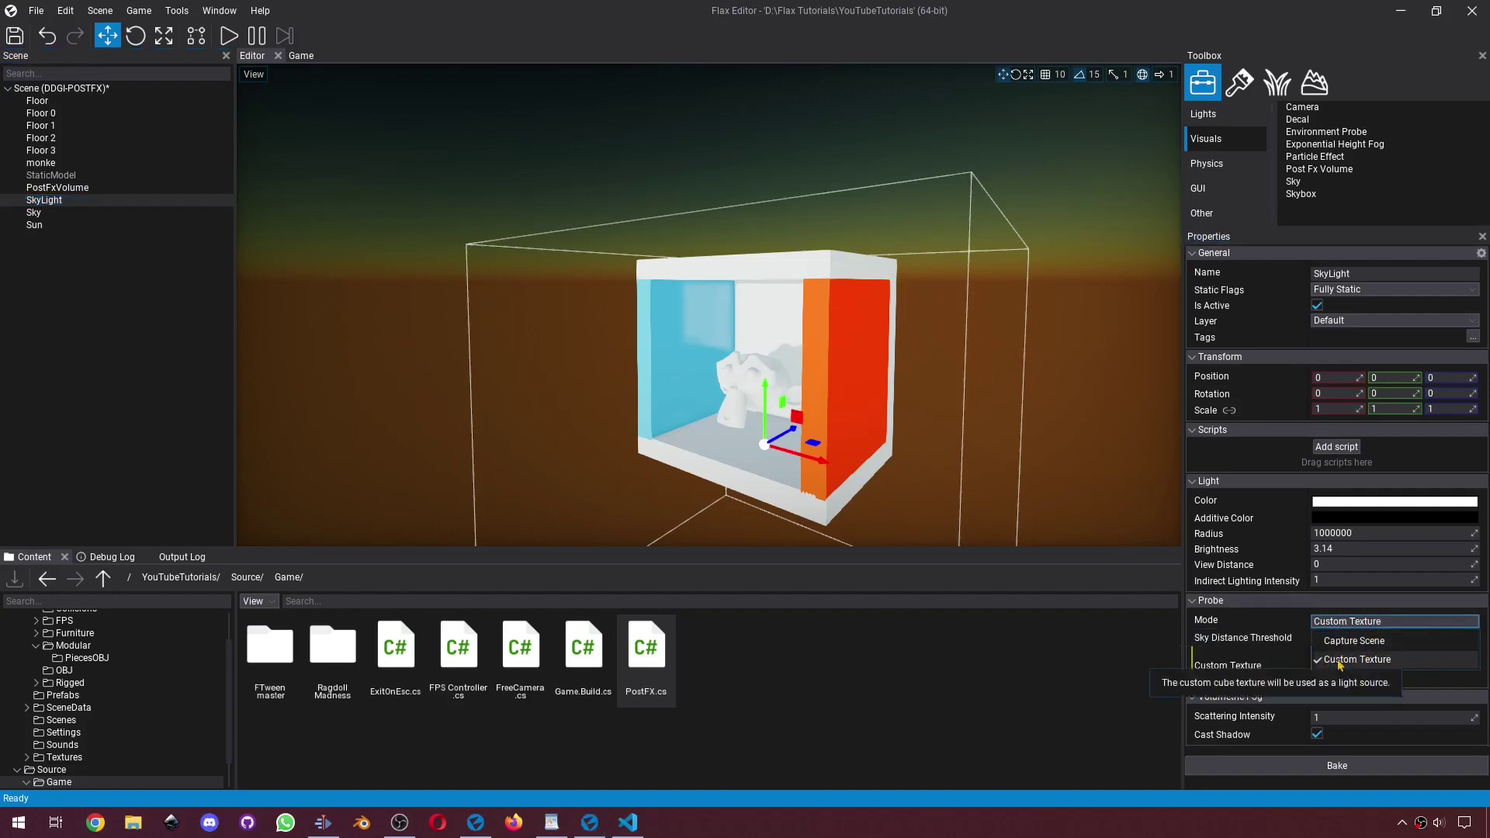
left_click(1367, 660)
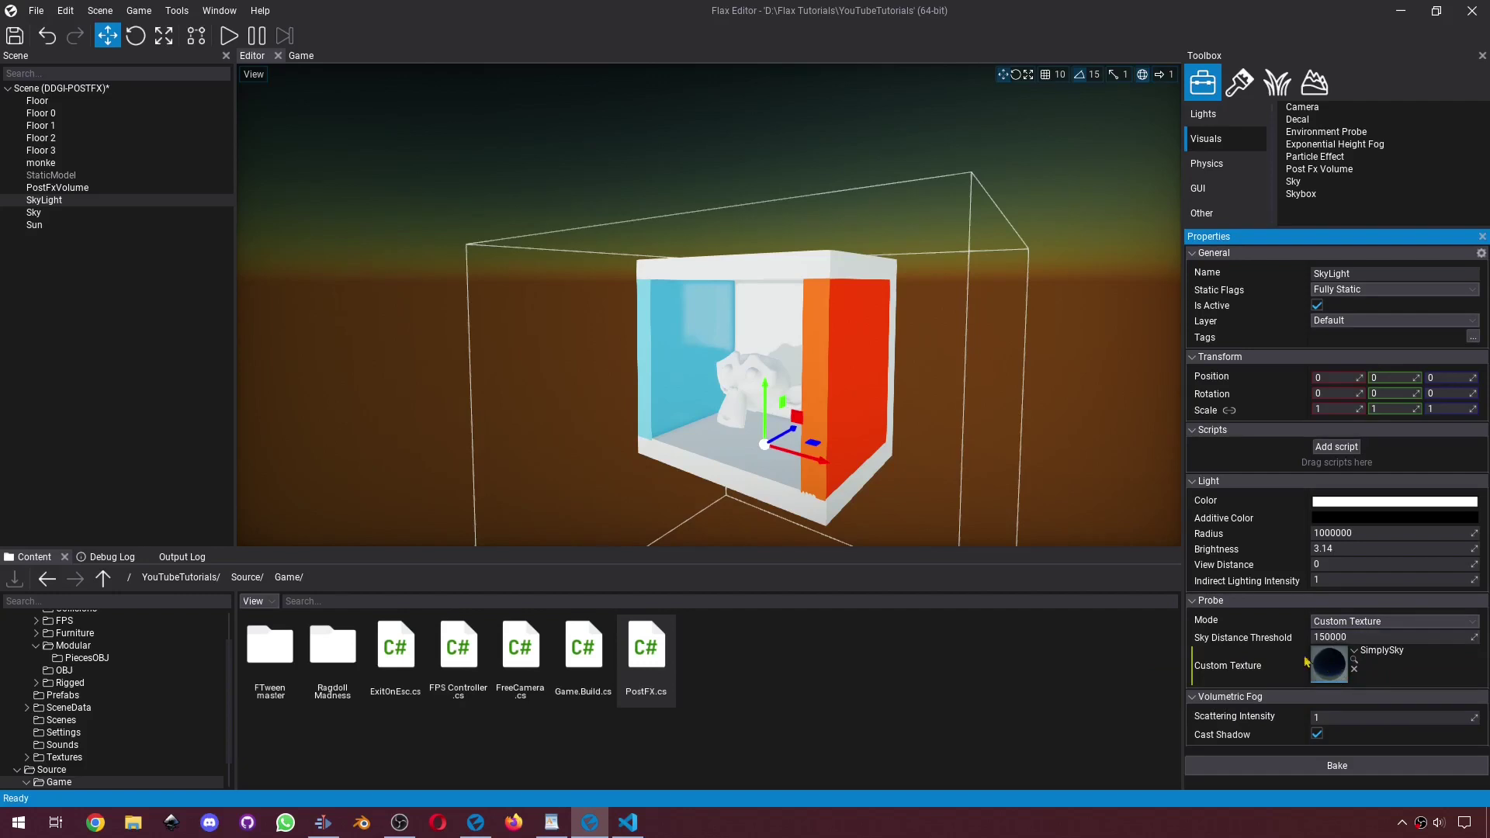
right_click_drag(795, 365, 790, 368)
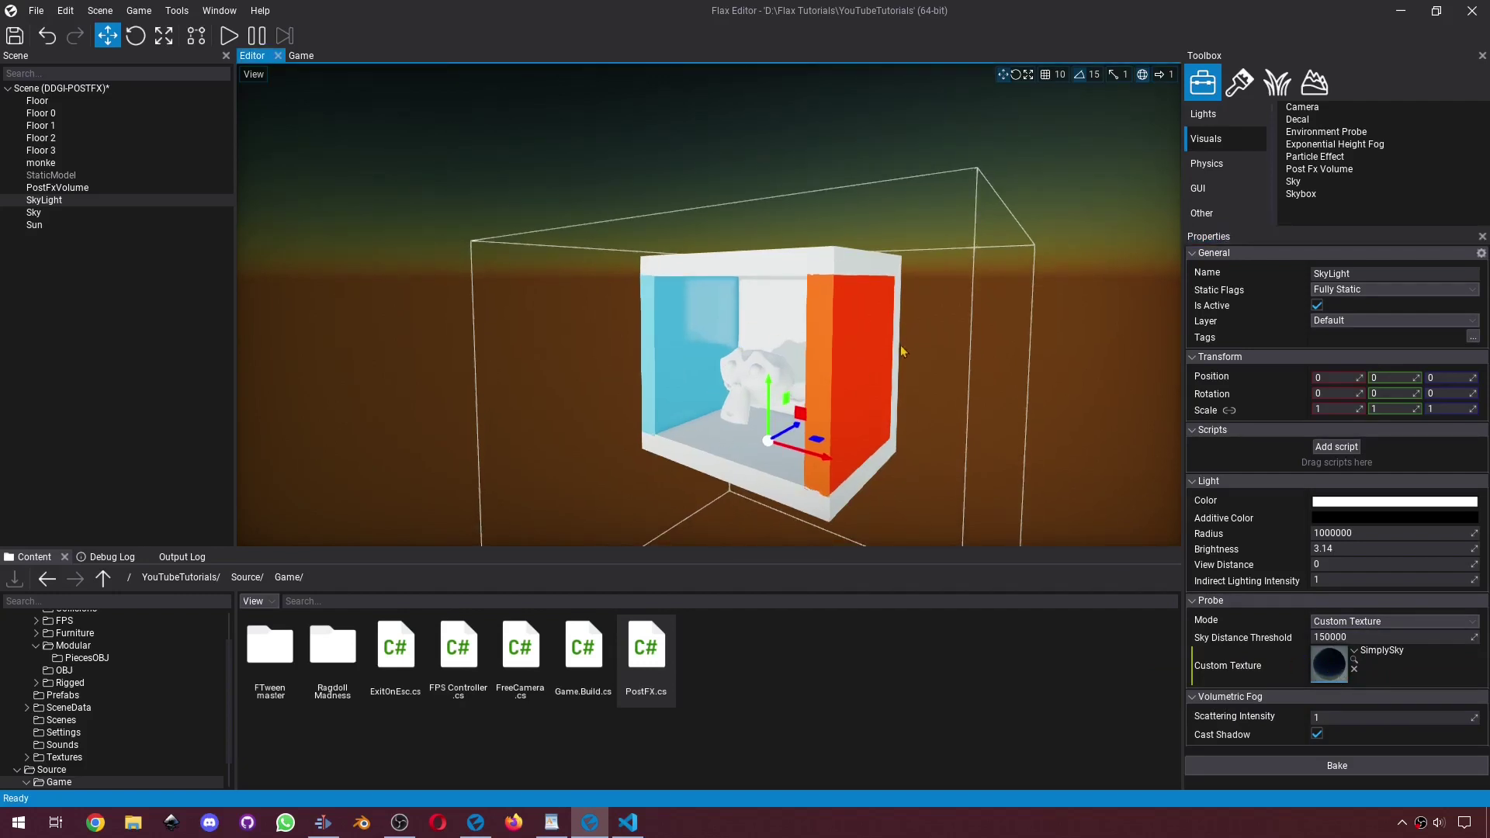
left_click(1342, 622)
left_click(1340, 641)
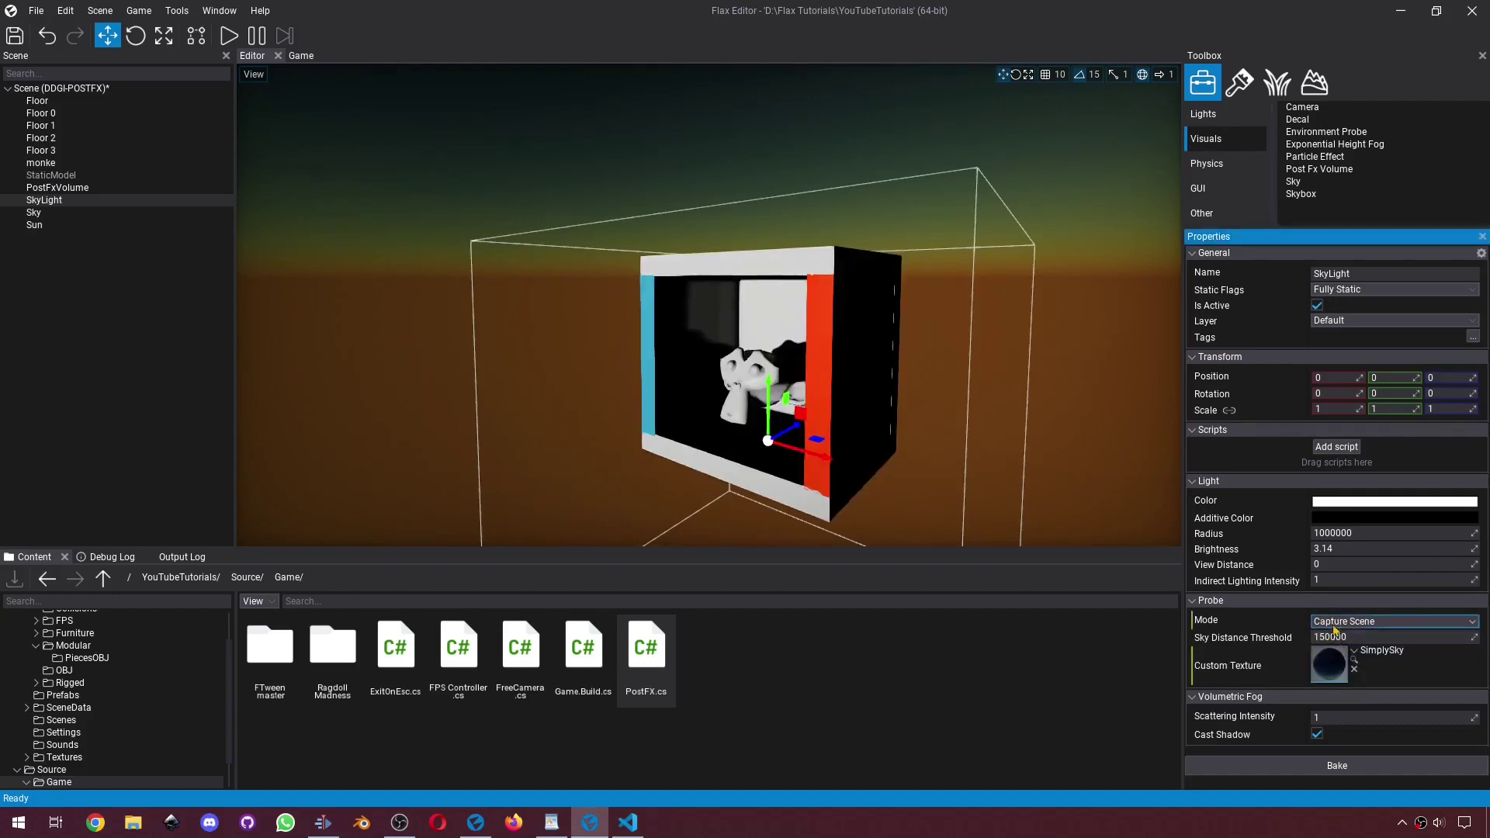
left_click(1334, 766)
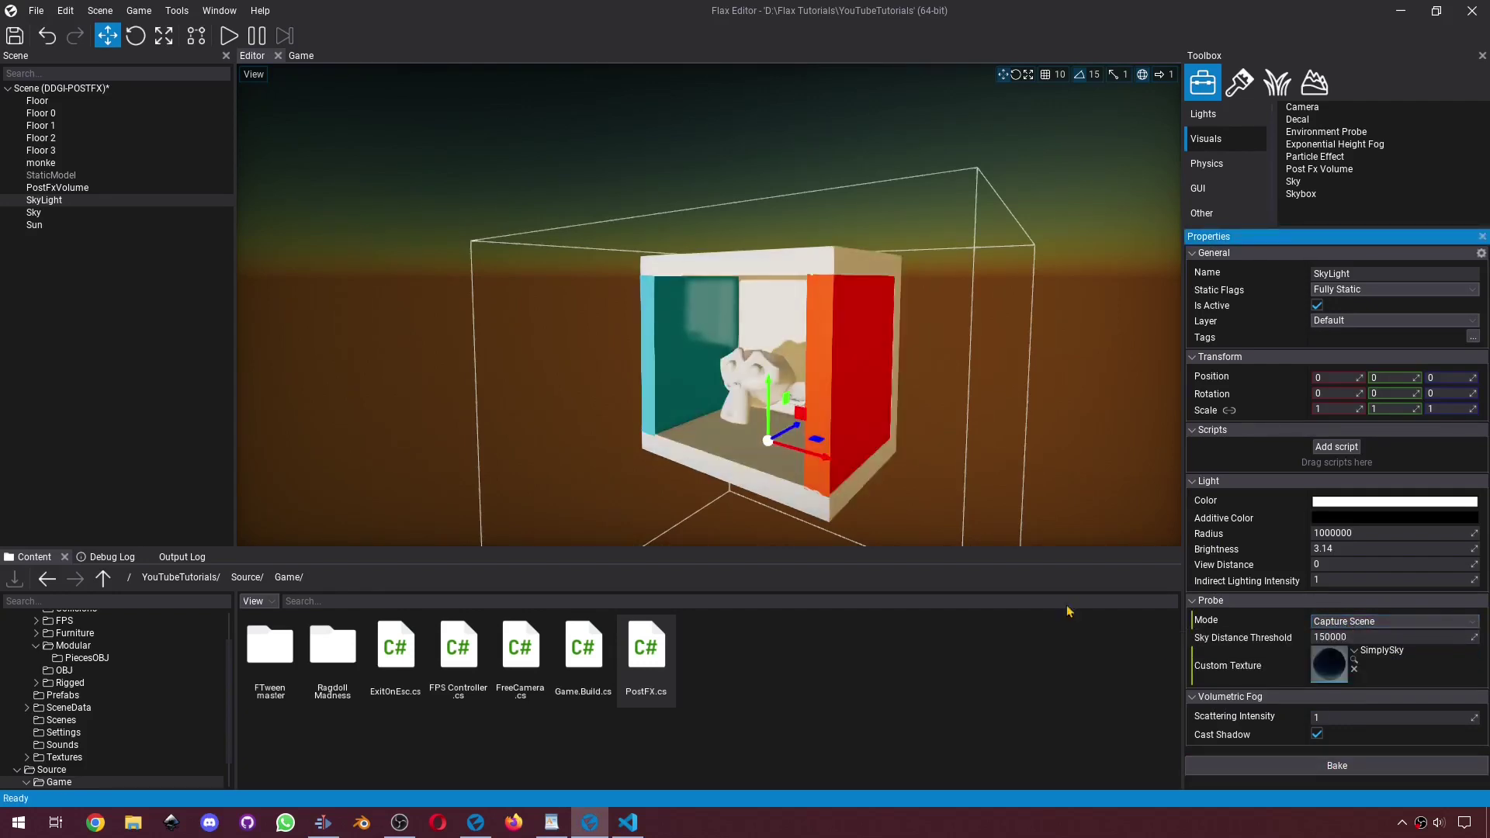
Set the SkyLight's Custom Texture to the baked probe abd8dec04784017d550cfdab8be1f5cd and inspect it in its texture preview
right_click_drag(708, 305, 776, 345)
left_click(1353, 651)
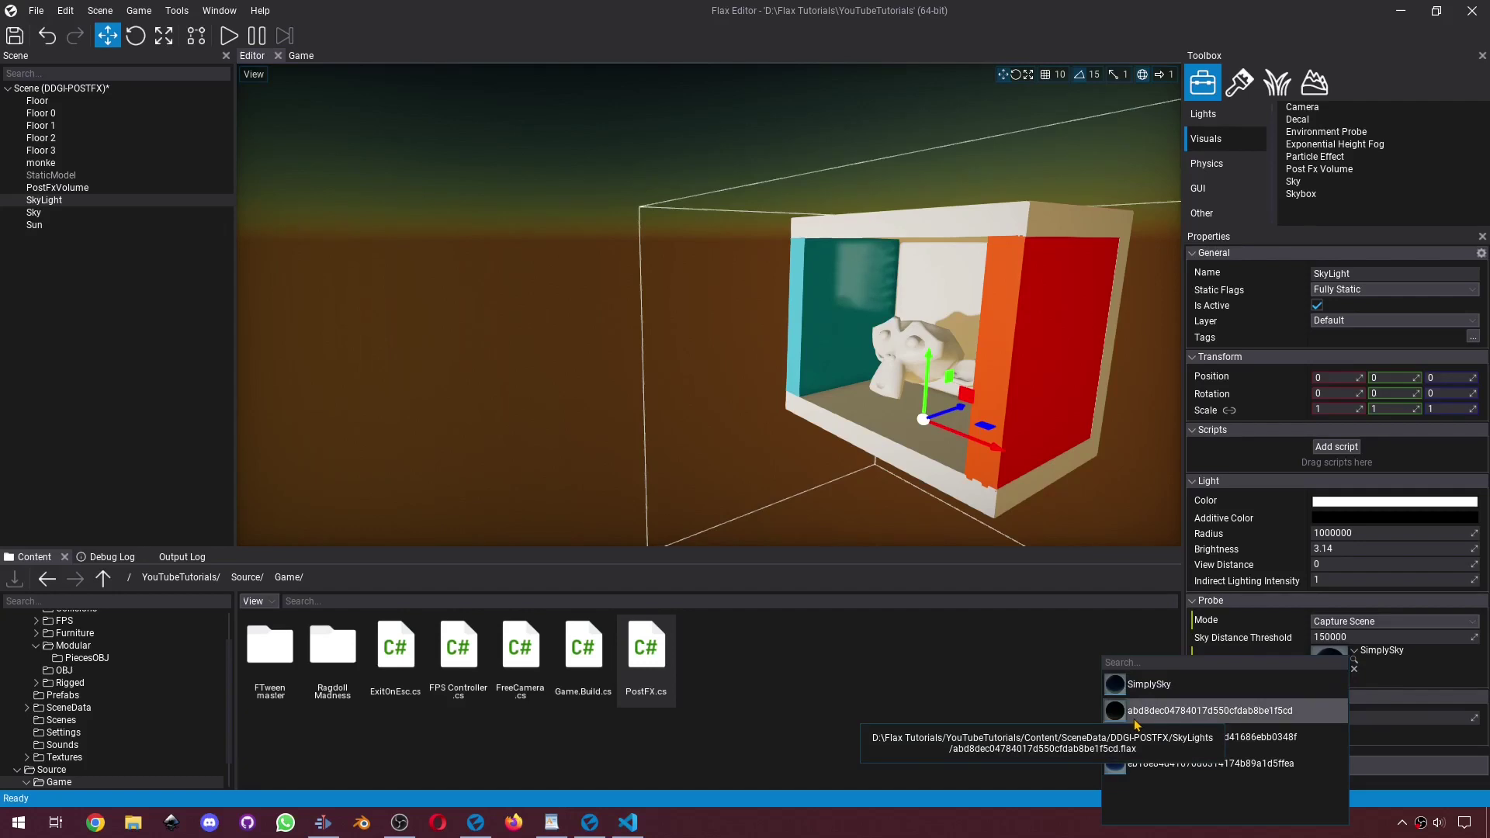
left_click(1163, 712)
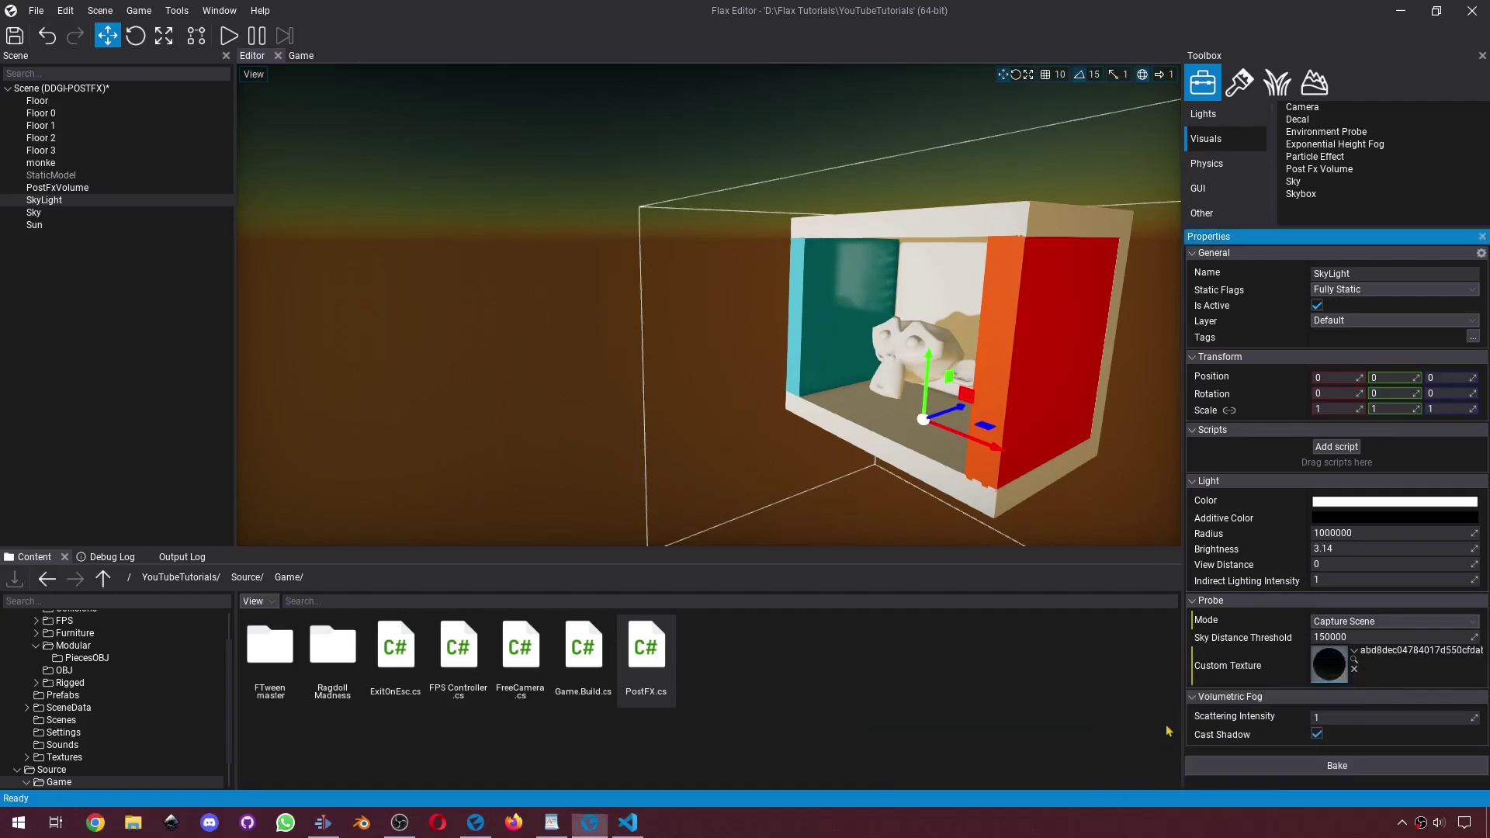
double_click(1334, 668)
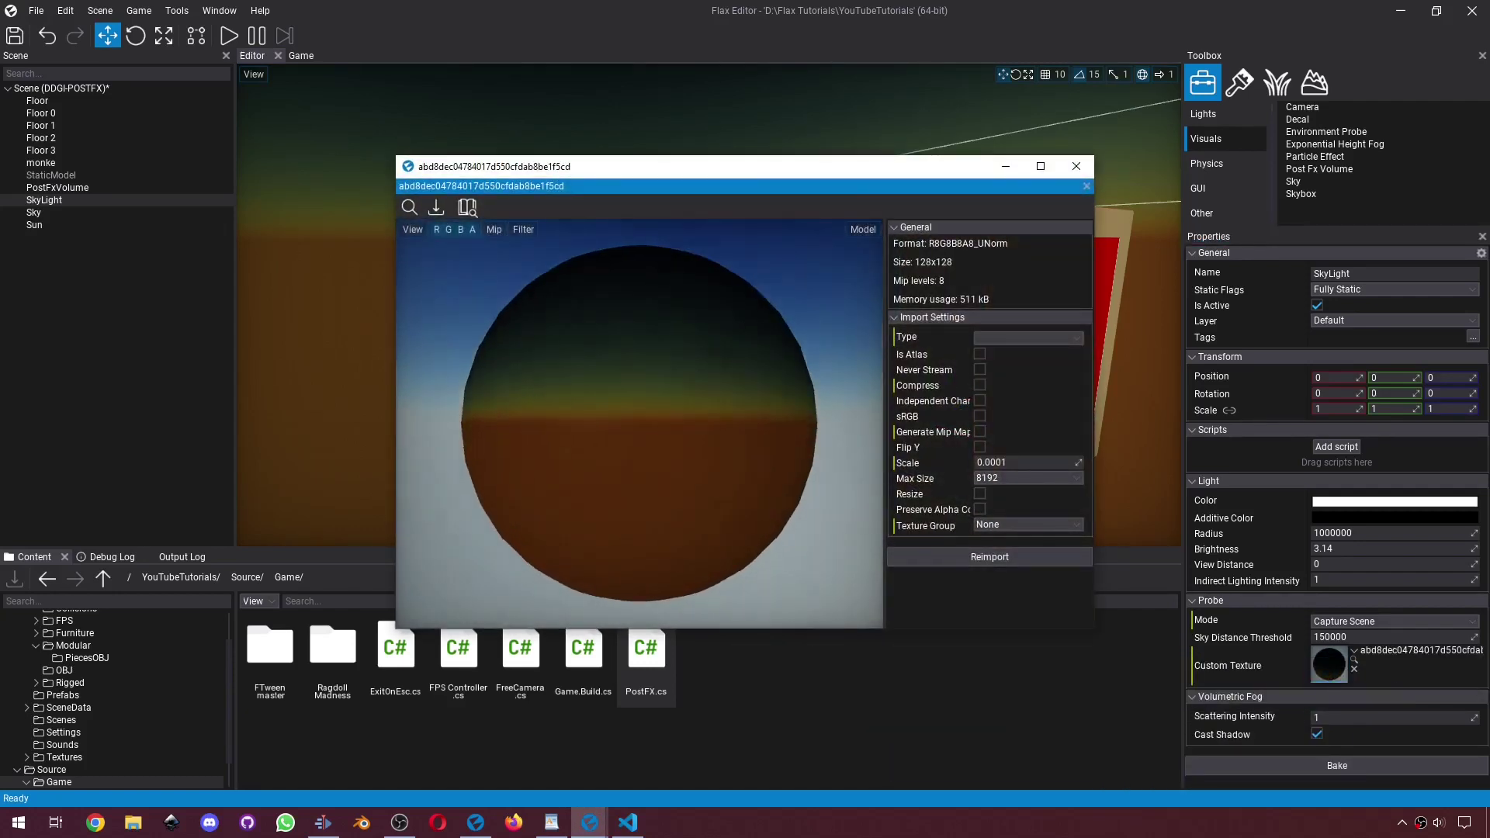
right_click_drag(639, 423, 675, 411)
left_click_drag(702, 172, 1002, 160)
right_click_drag(487, 242, 279, 225)
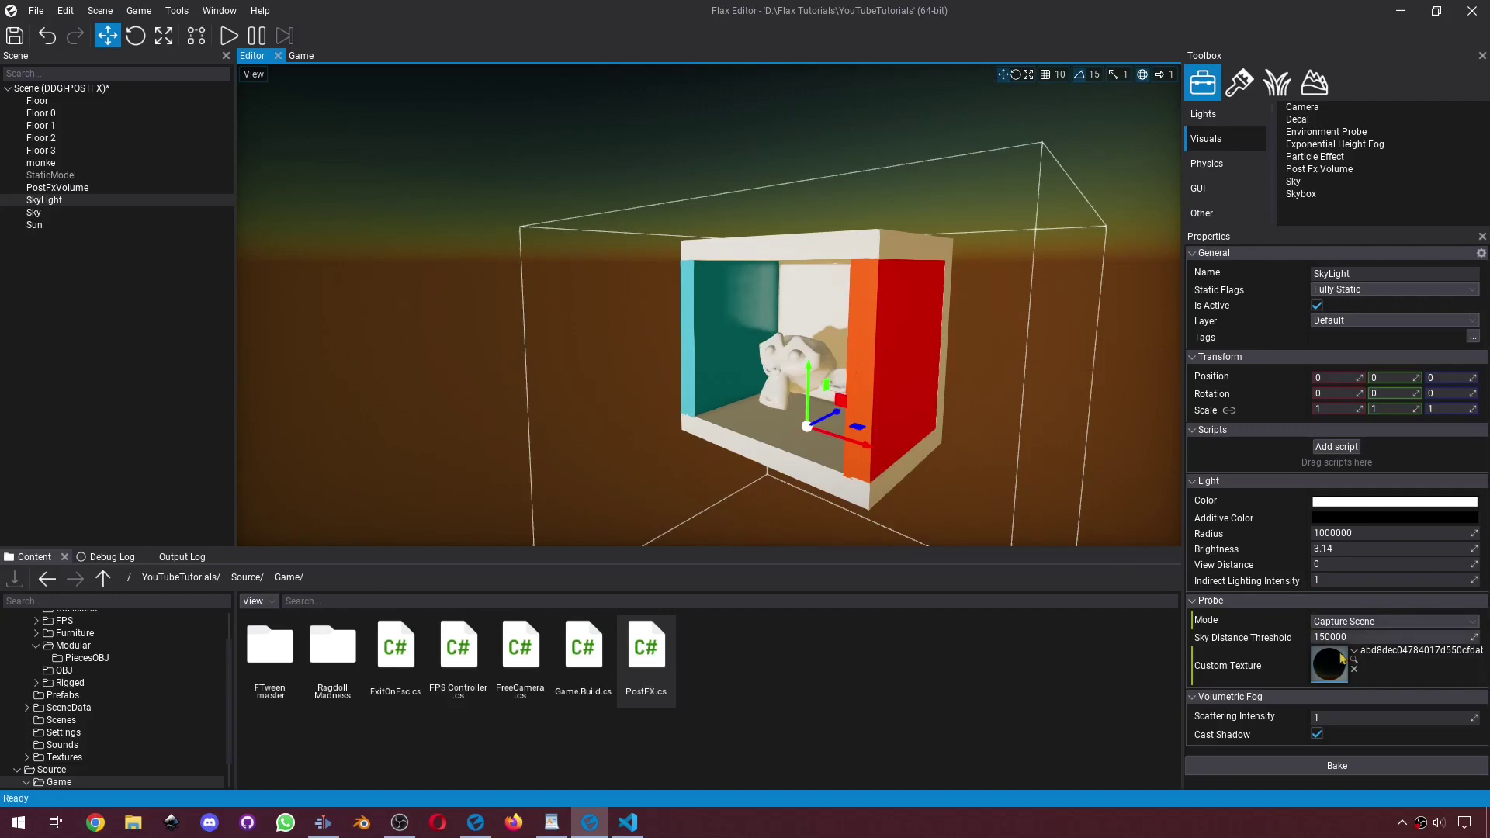
Clear the selection, add a Skybox to the scene, and set its Cube Texture to SimplySky
left_click(75, 298)
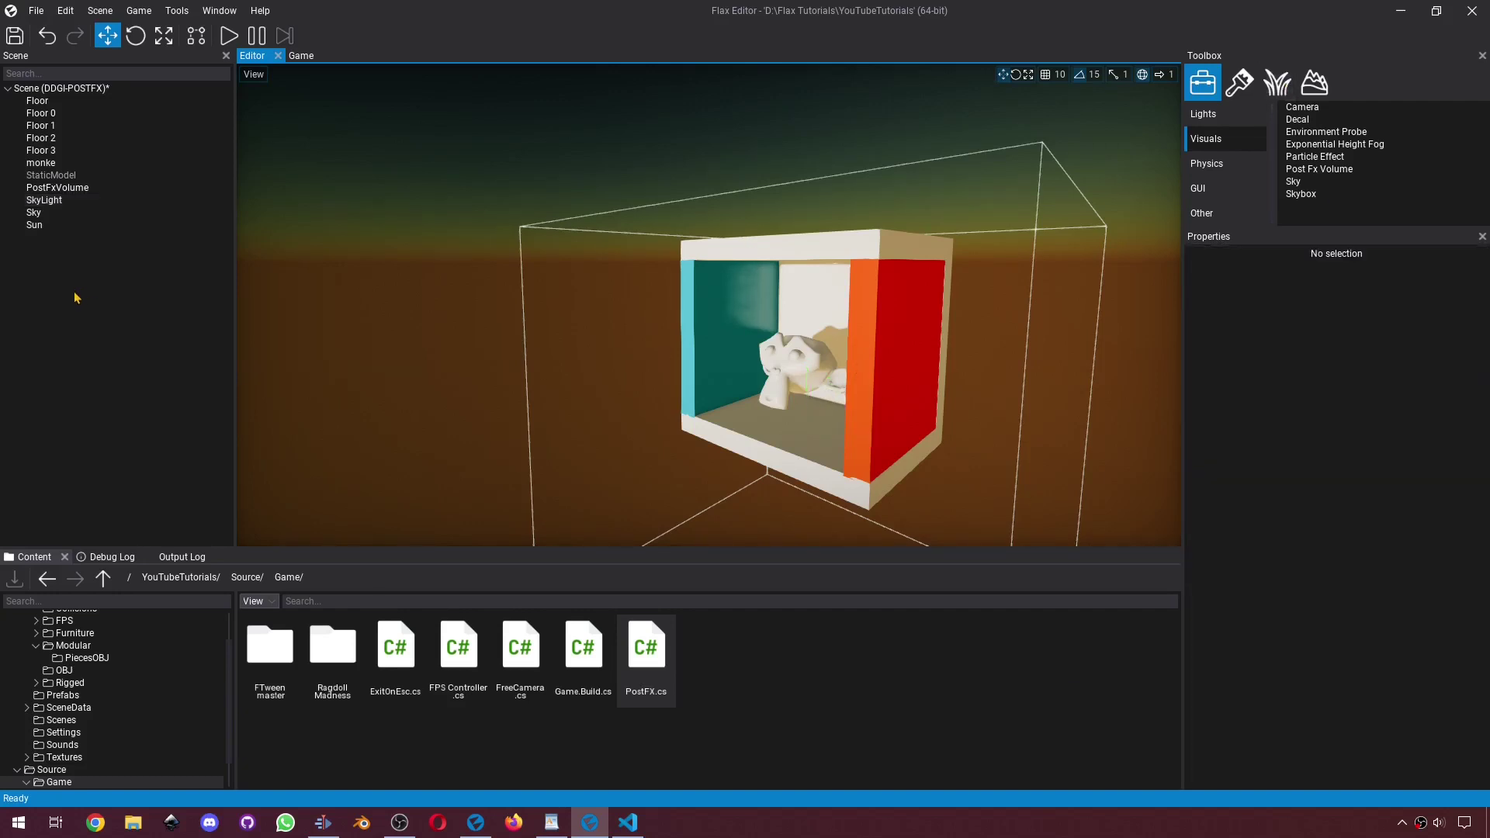
right_click_drag(868, 199, 822, 135)
right_click_drag(738, 308, 710, 256)
right_click_drag(722, 193, 667, 118)
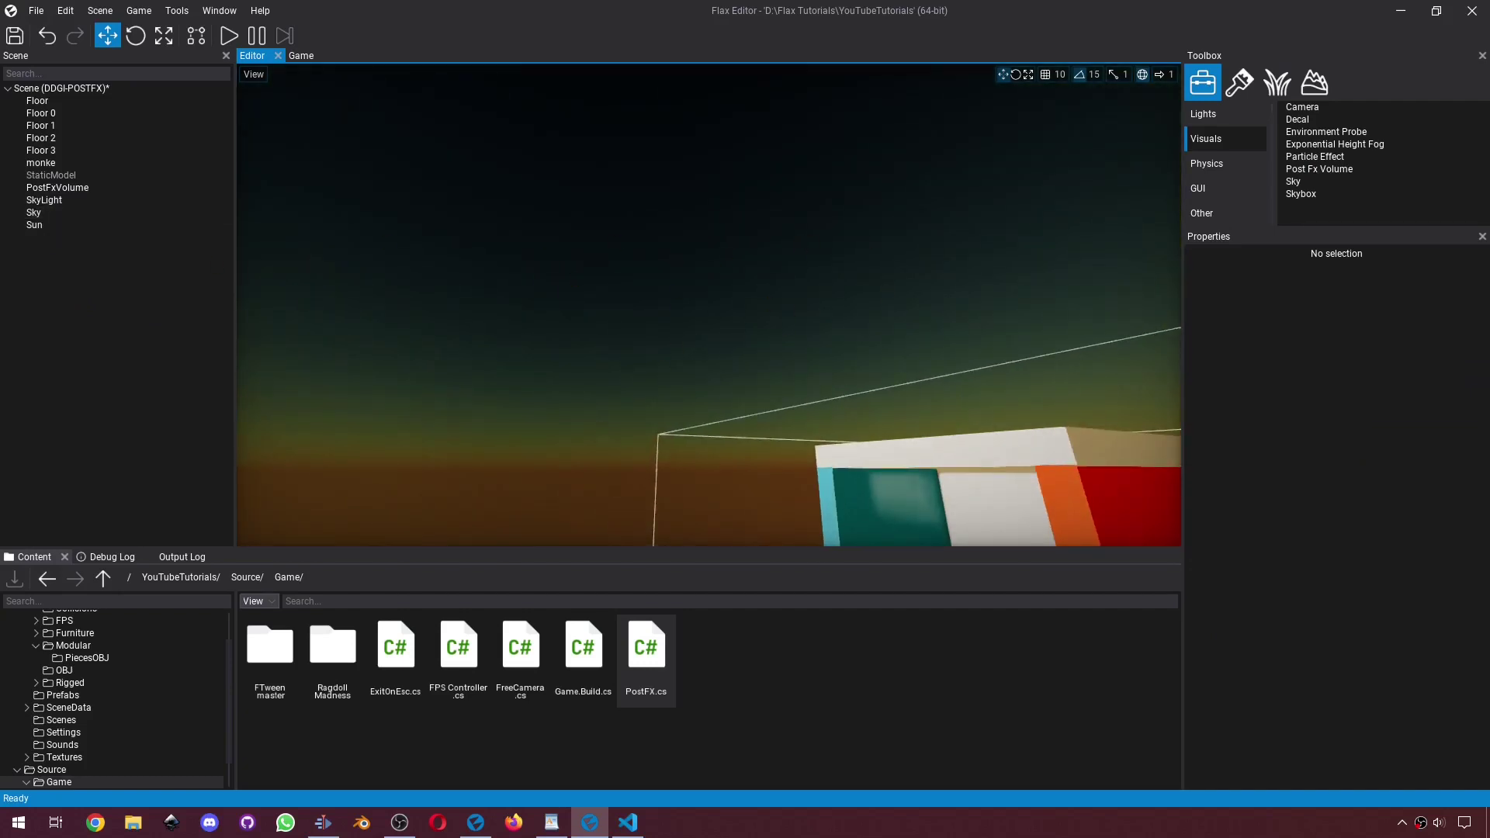
right_click_drag(718, 193, 706, 190)
left_click_drag(1300, 194, 339, 365)
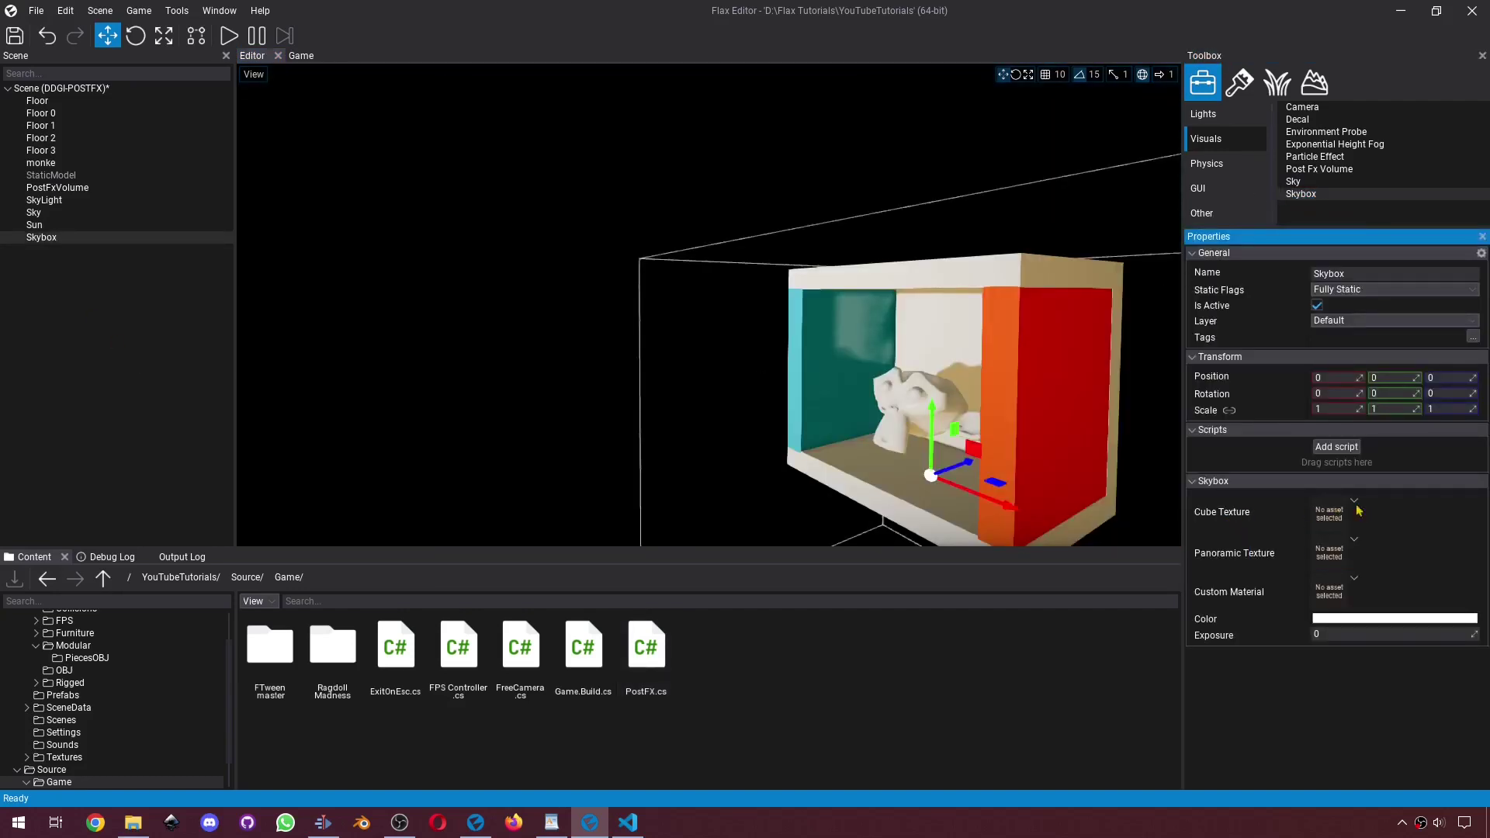
left_click(1359, 510)
left_click(1164, 534)
right_click_drag(709, 305, 966, 380)
key("s")
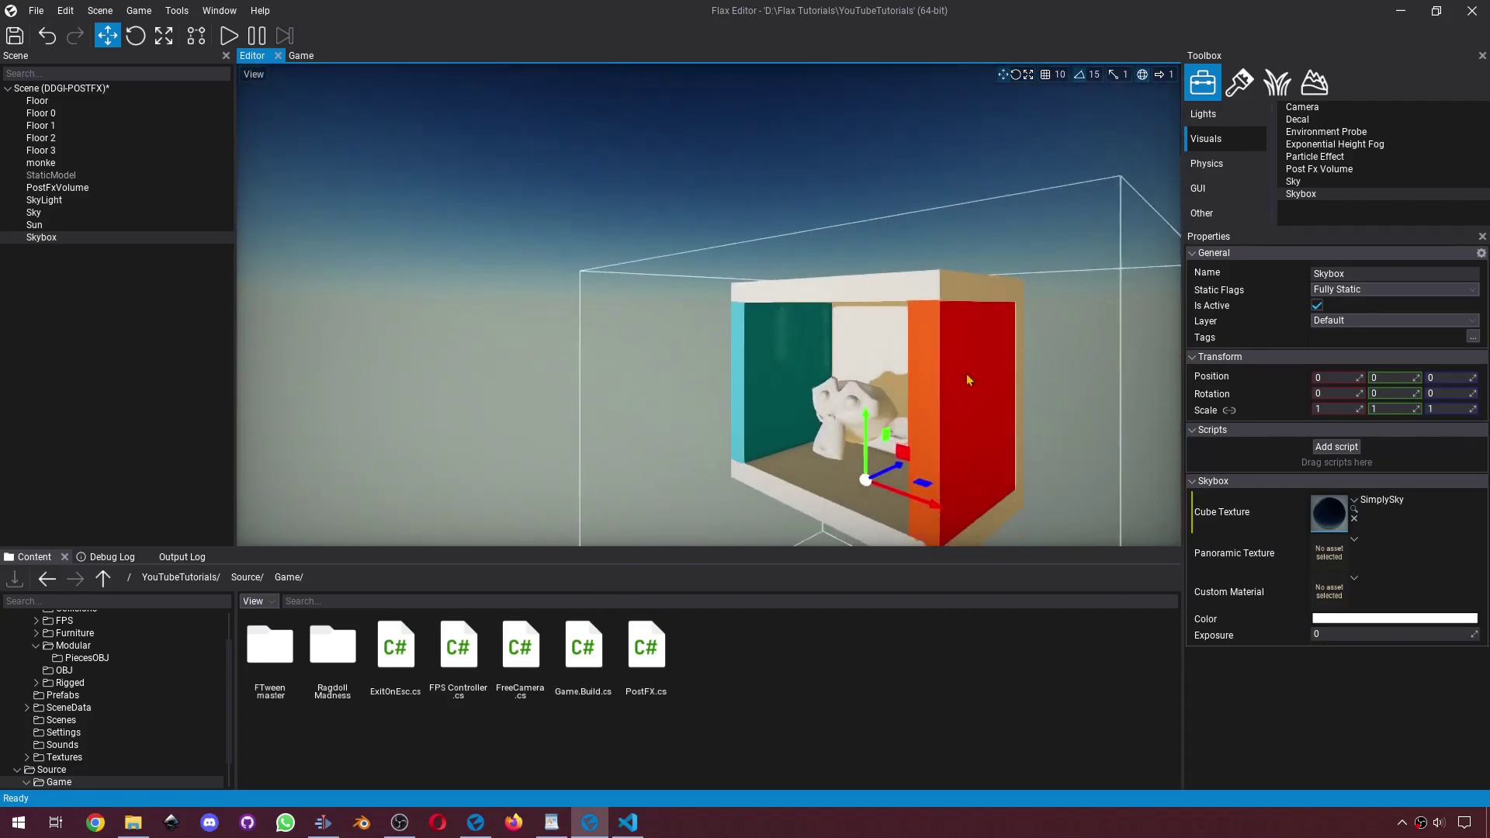
Check the Skybox's Panoramic Texture choices and try a pink tint for its Color, discarding the color choice
left_click(1354, 540)
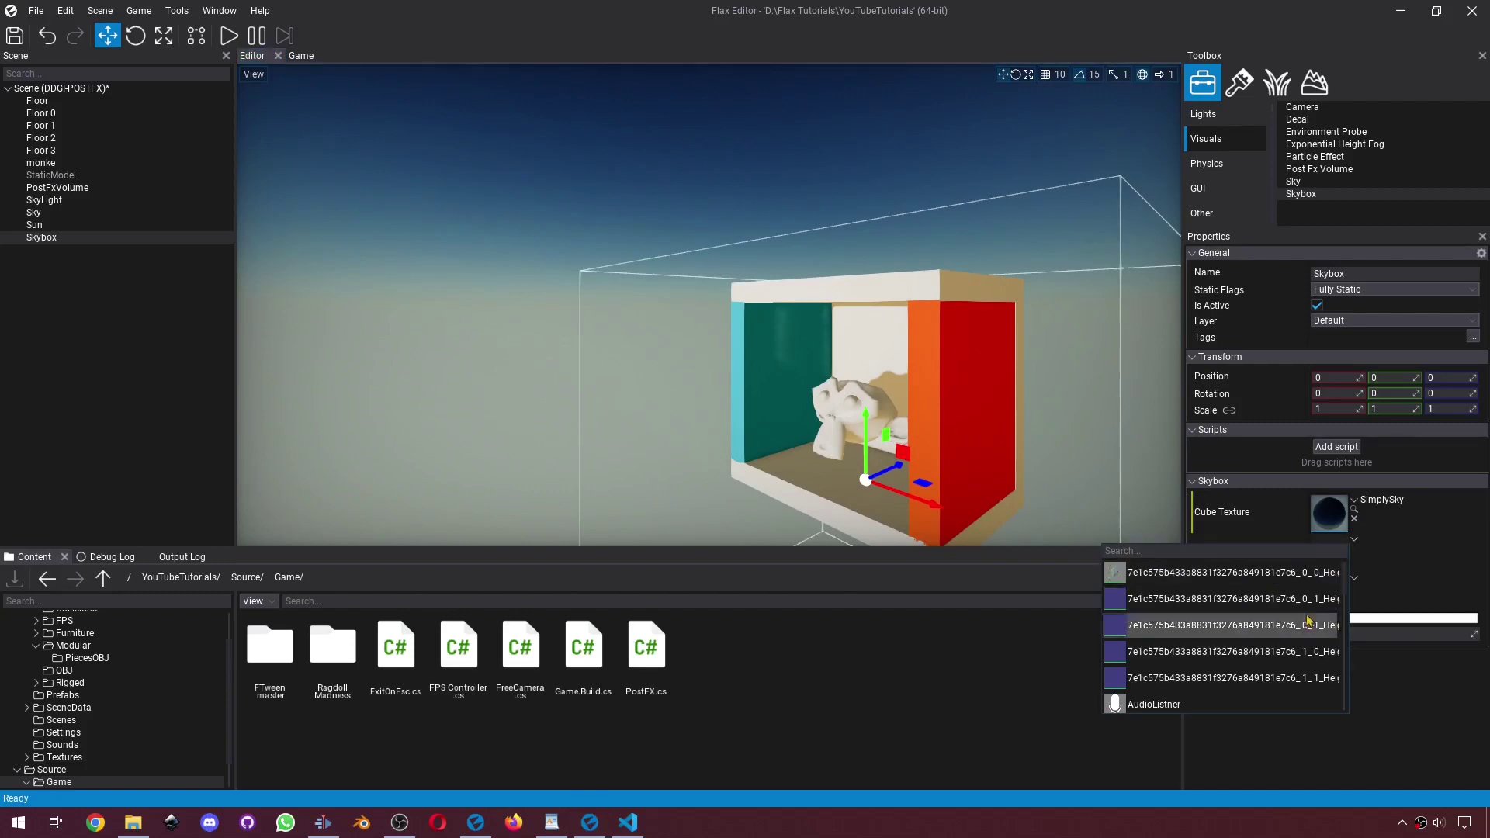
left_click(1401, 560)
left_click(1396, 619)
left_click(1043, 442)
left_click_drag(1042, 437, 1115, 507)
left_click(1298, 621)
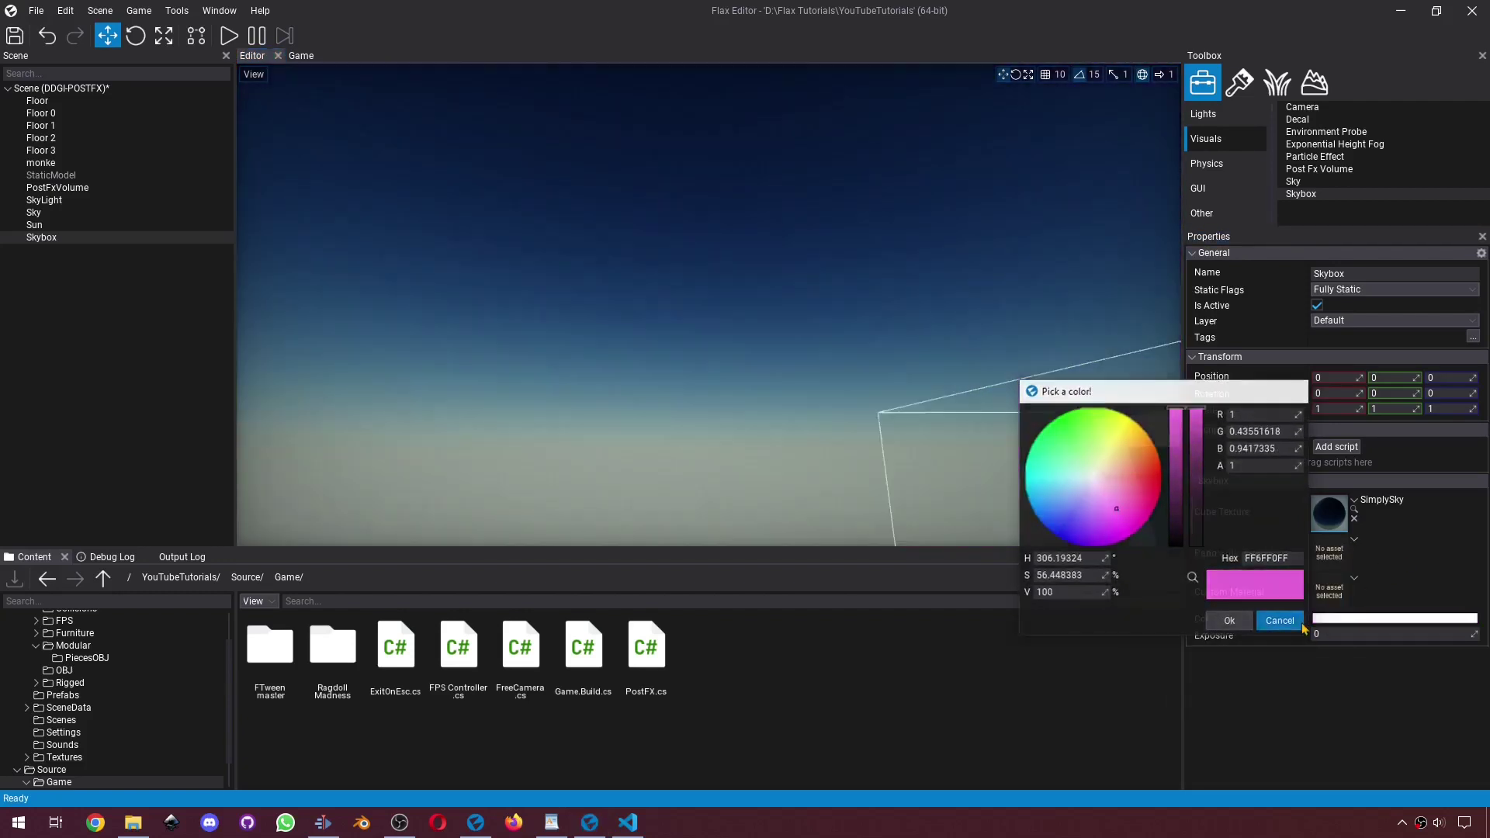
left_click(1337, 633)
key("Return")
Delete the Skybox from the scene
right_click_drag(1008, 388, 592, 422)
key("s")
key("Delete")
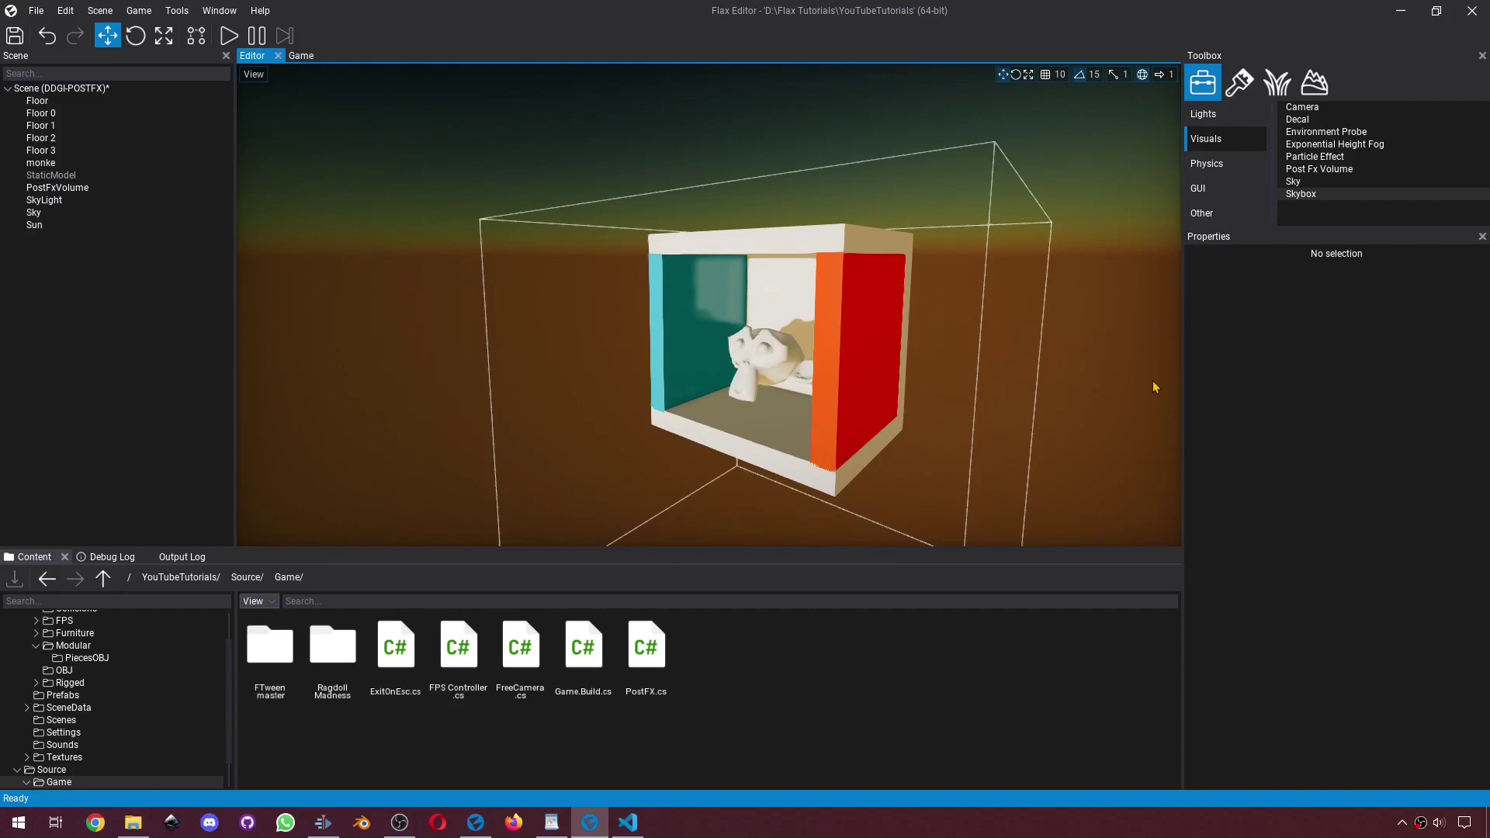